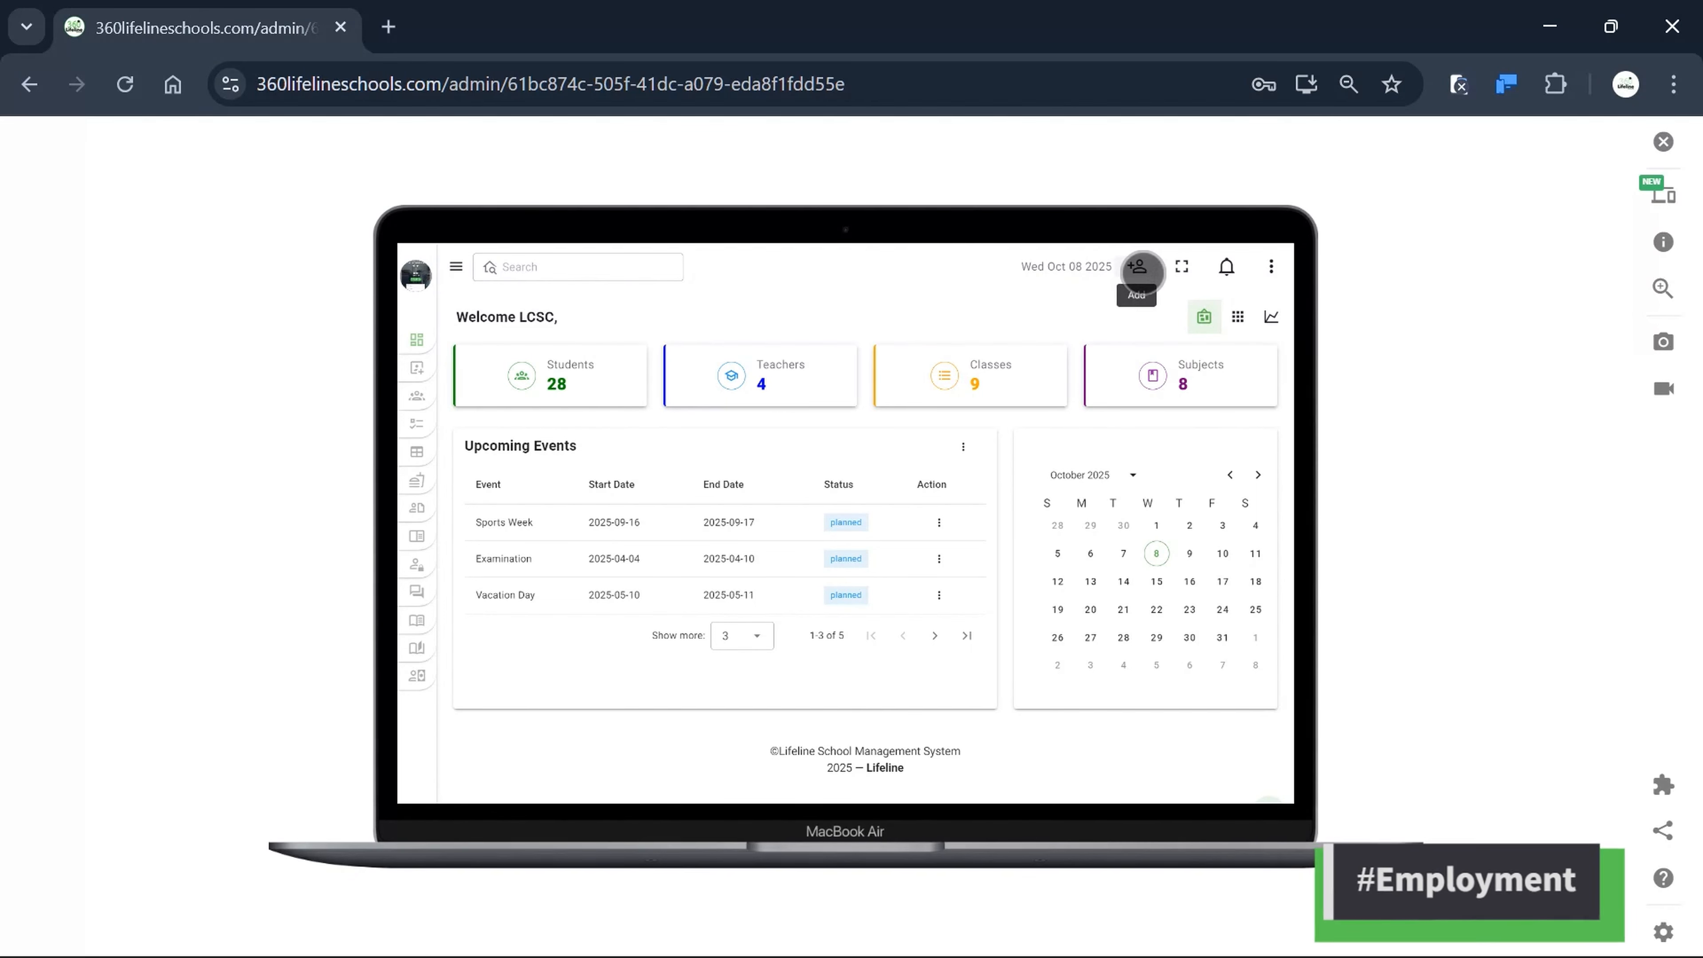
# Open and close the Add New Employee form unsaved, then show the Database Staff list of four employees.
pyautogui.click(1139, 267)
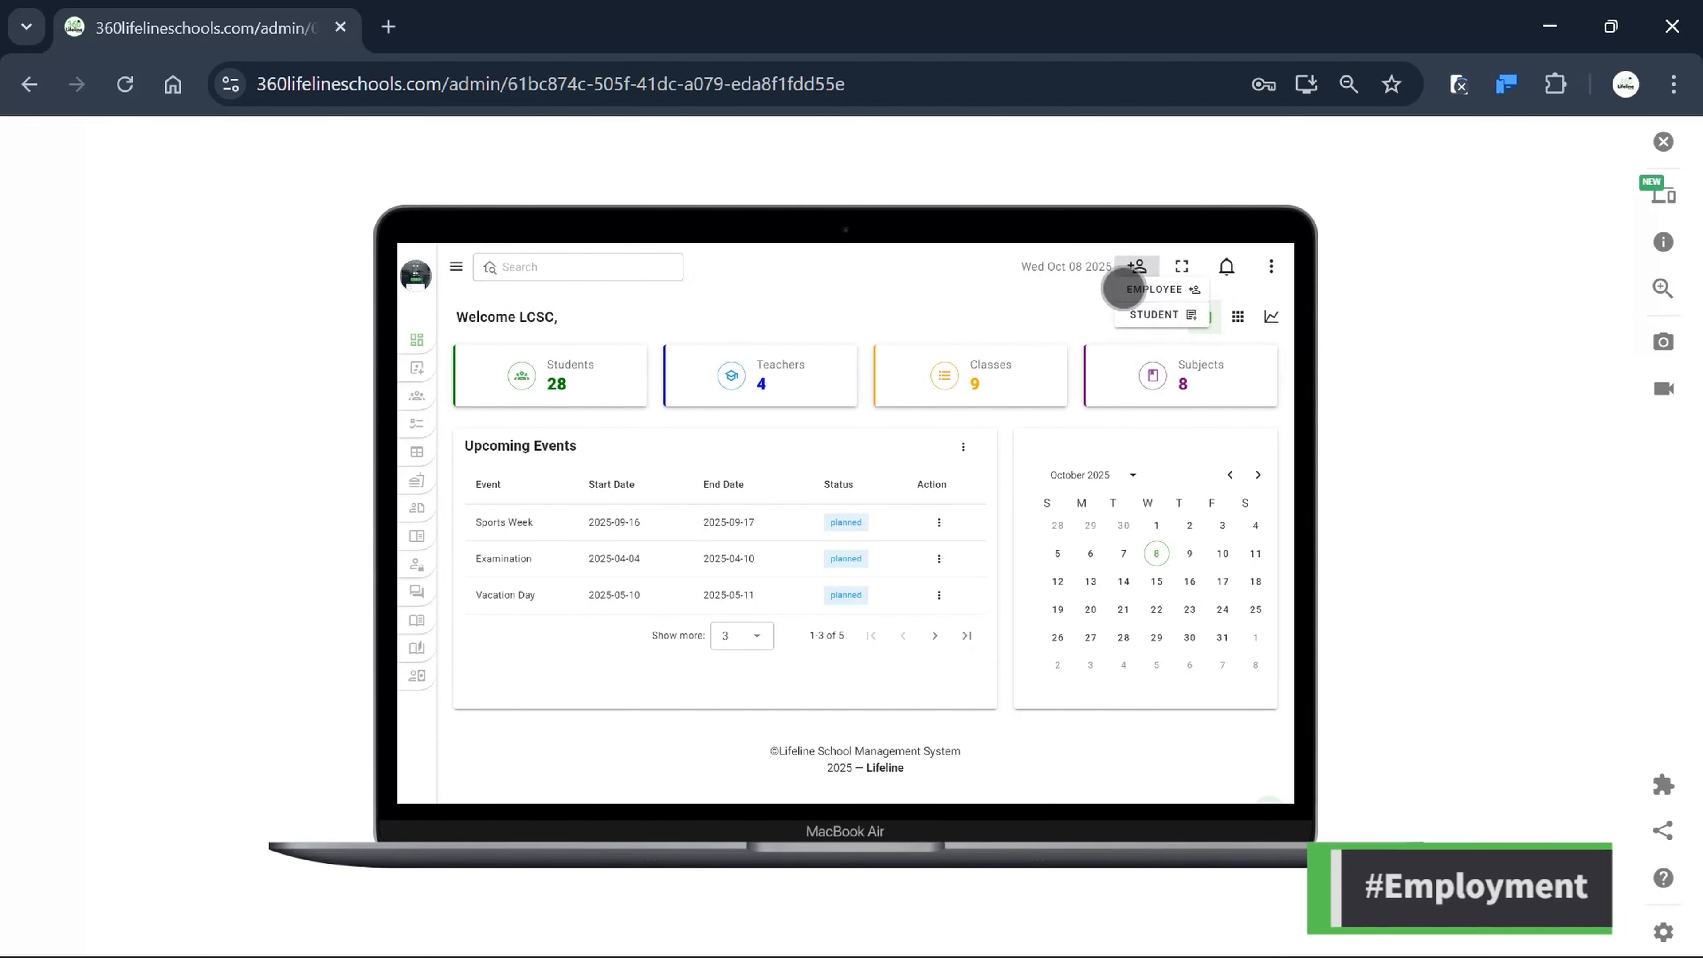
pyautogui.click(1138, 291)
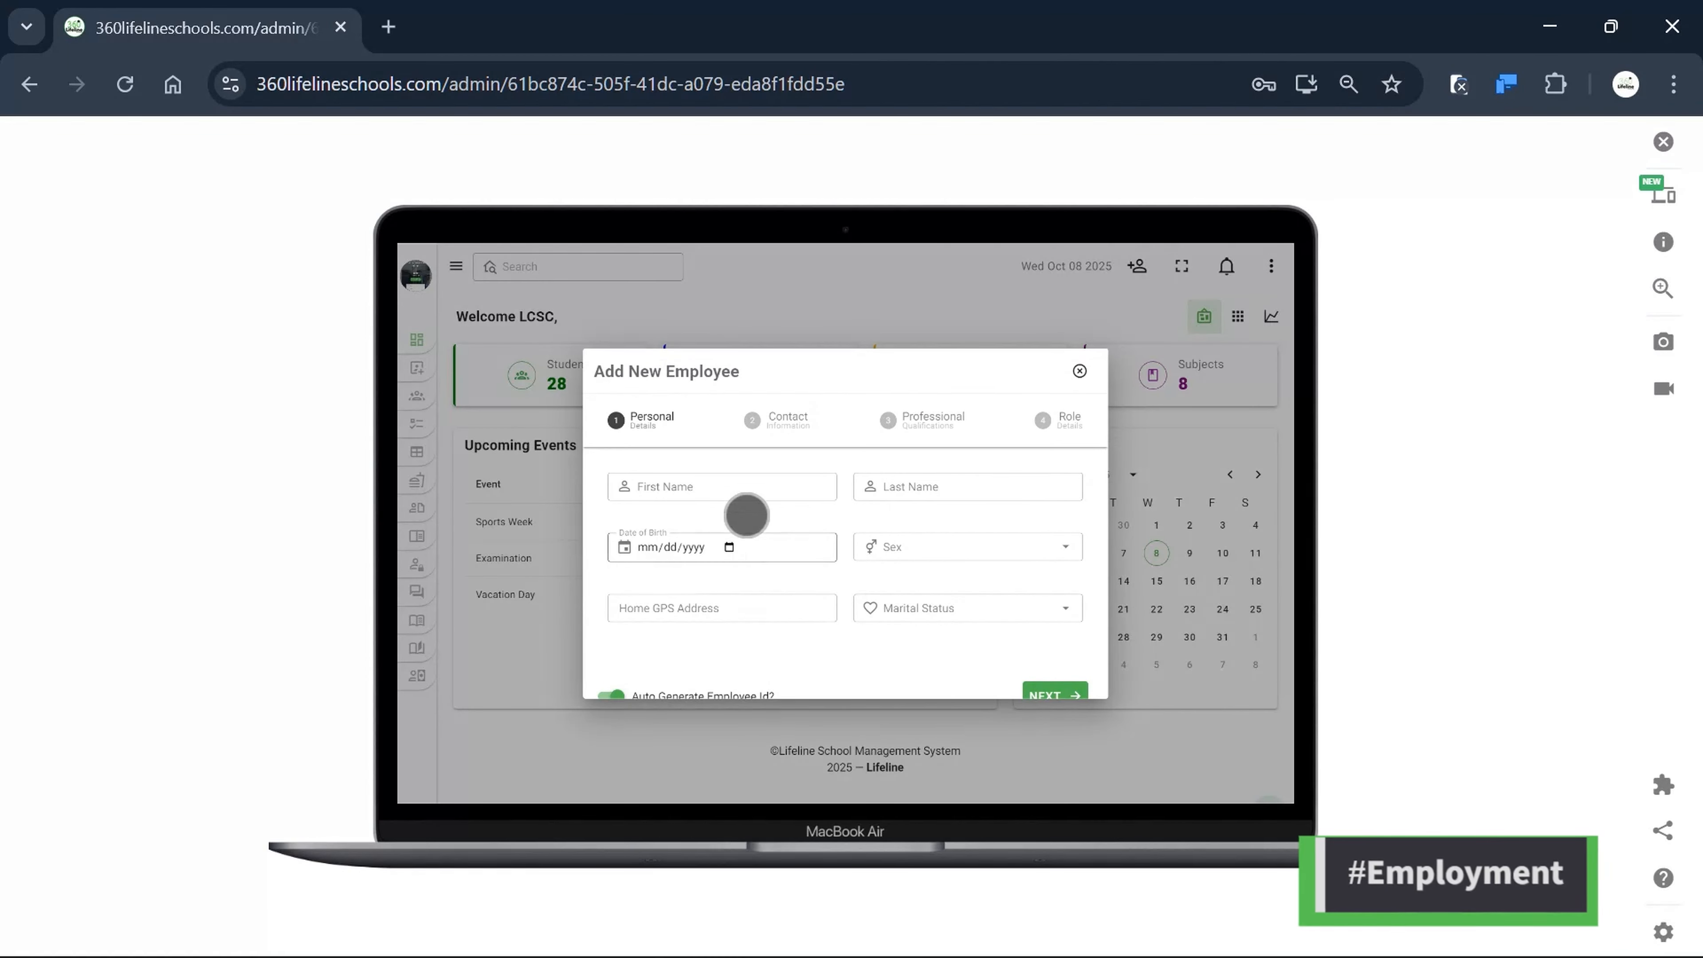
pyautogui.scroll(-1, 880, 555)
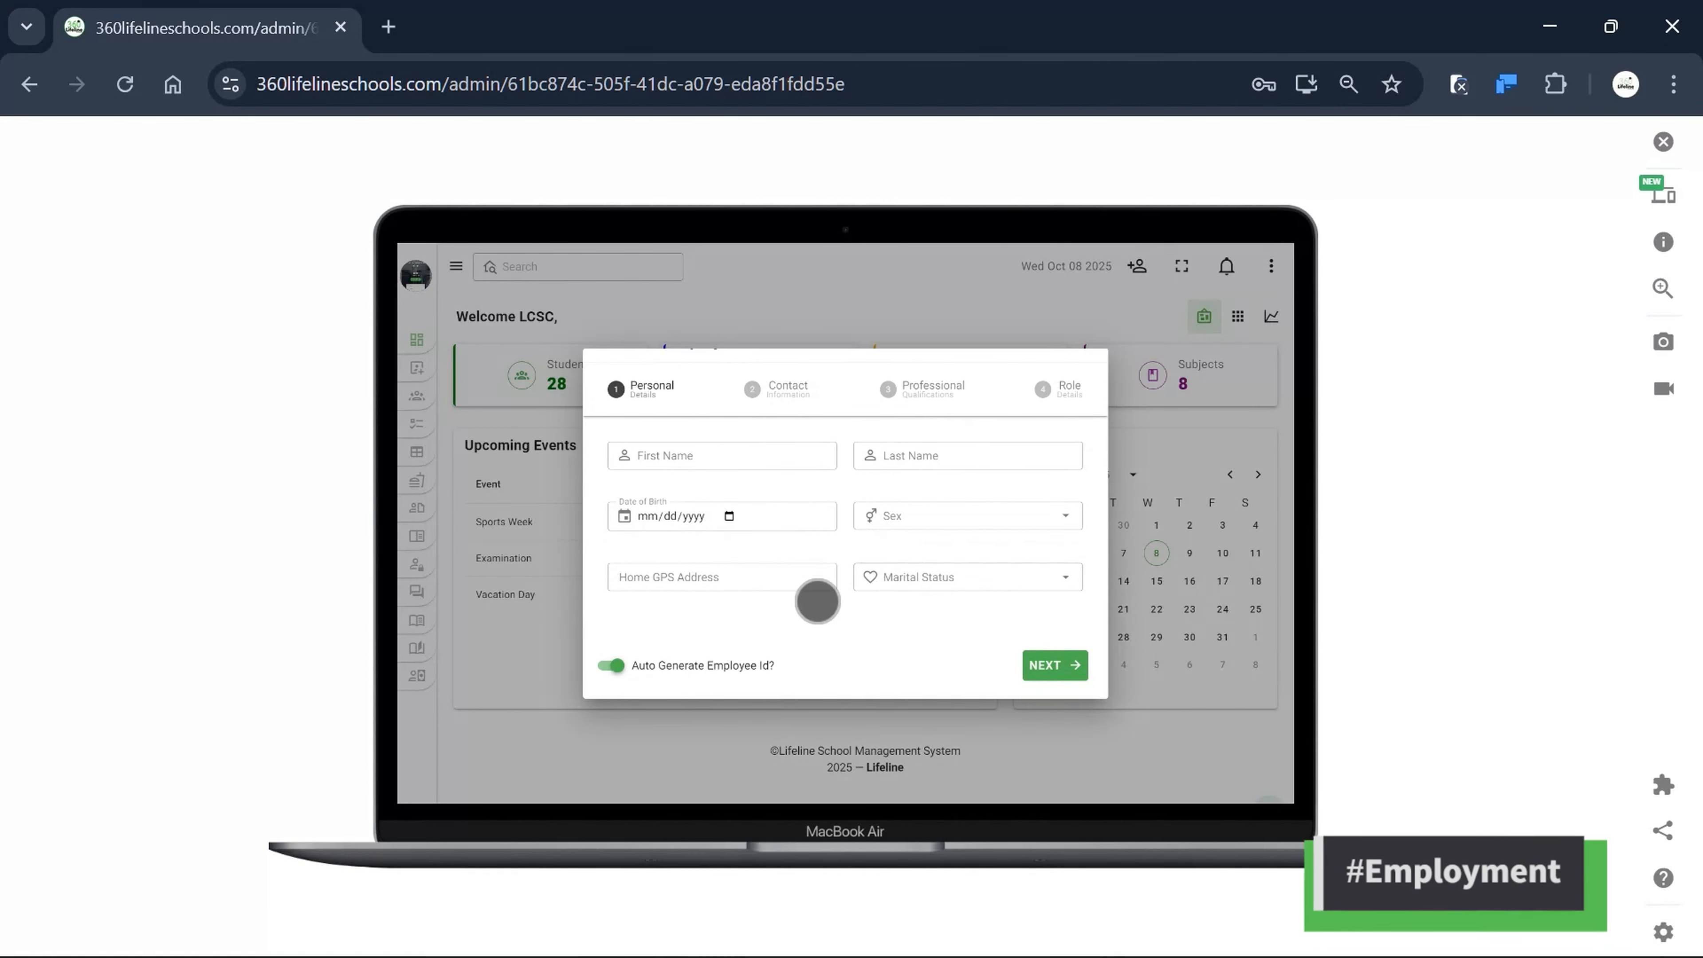
pyautogui.scroll(1, 805, 594)
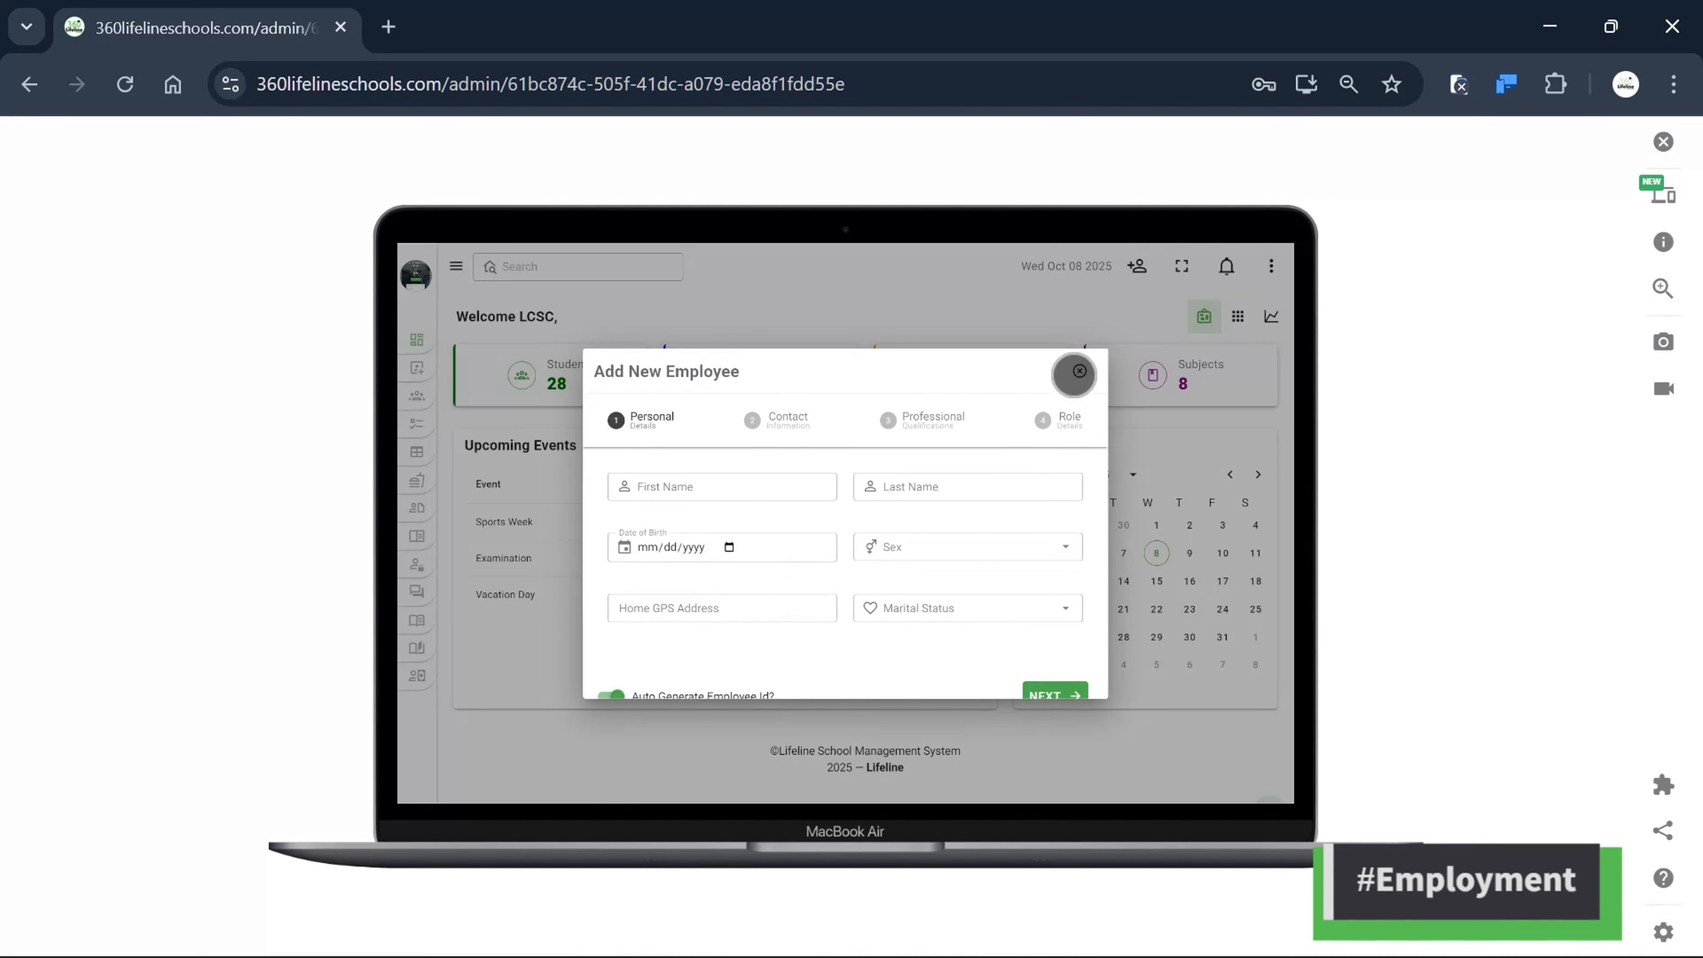
pyautogui.click(1079, 371)
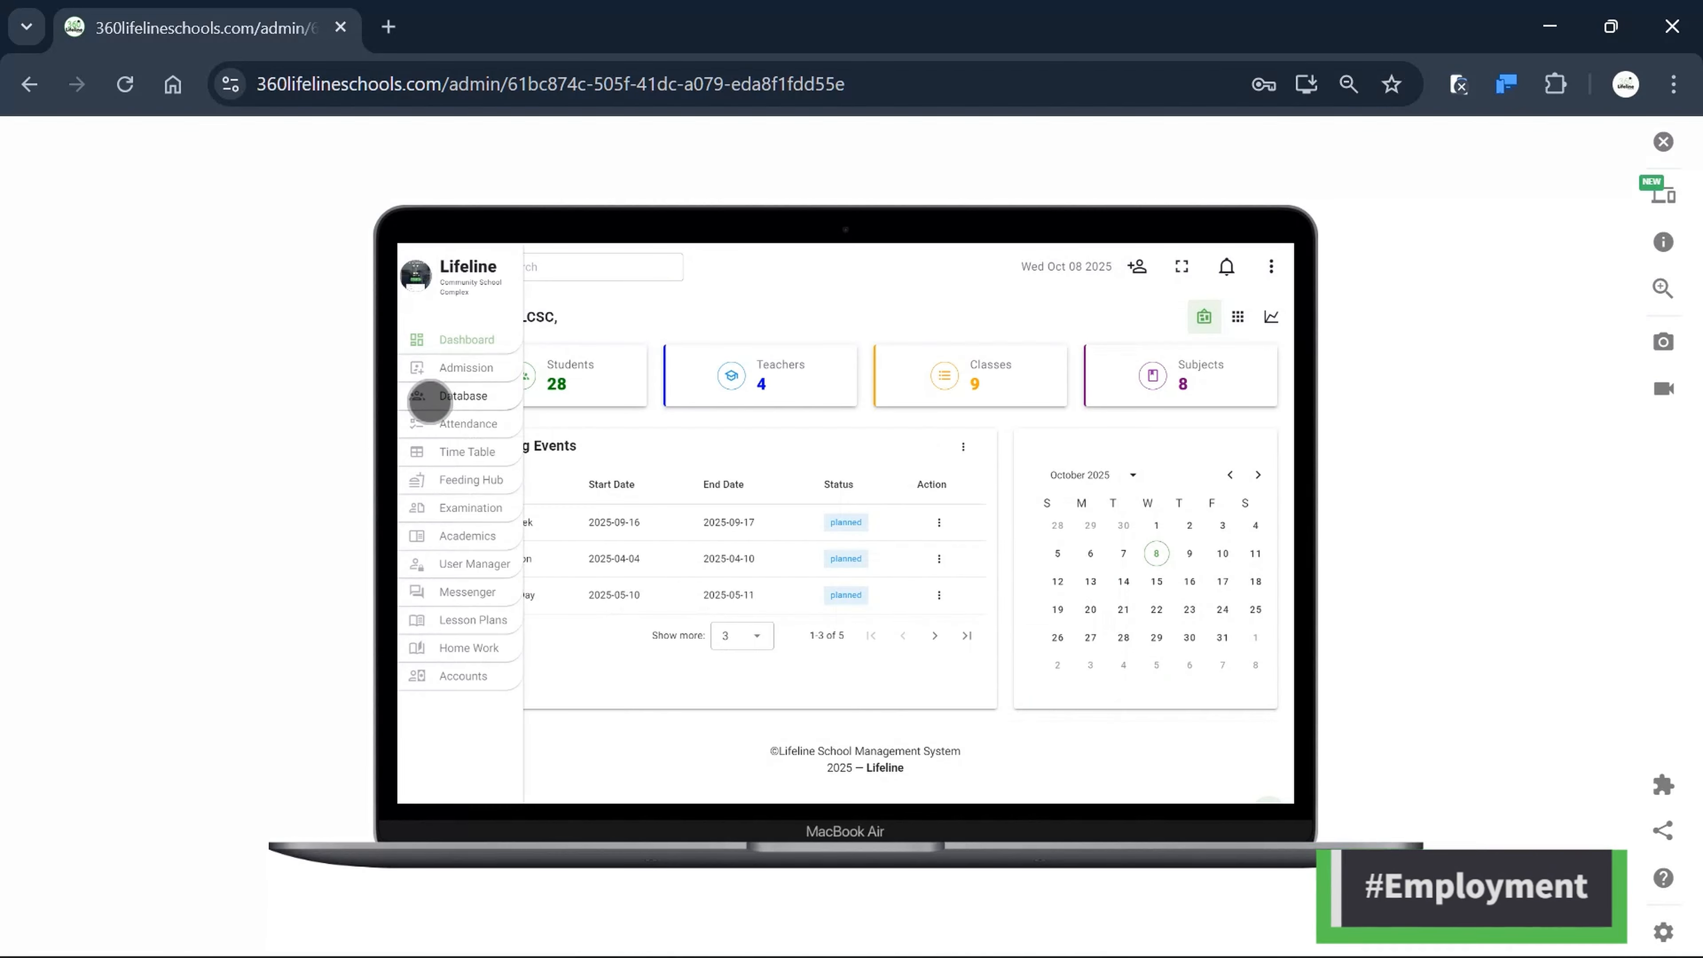
pyautogui.click(430, 396)
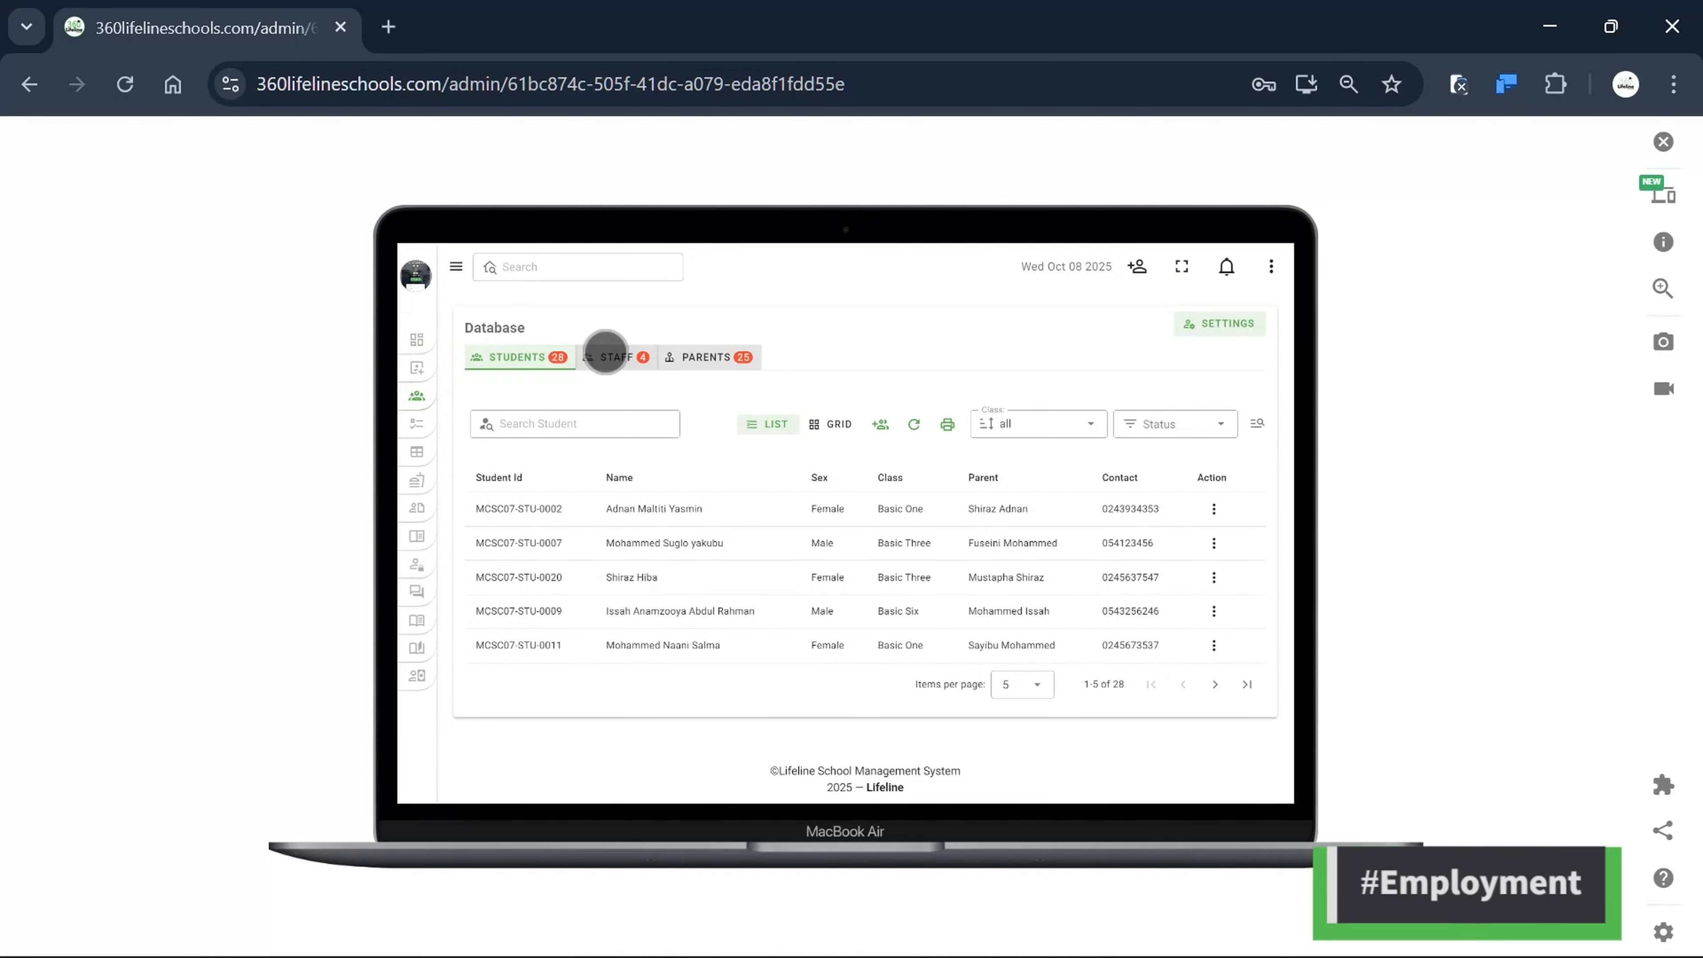
pyautogui.click(604, 356)
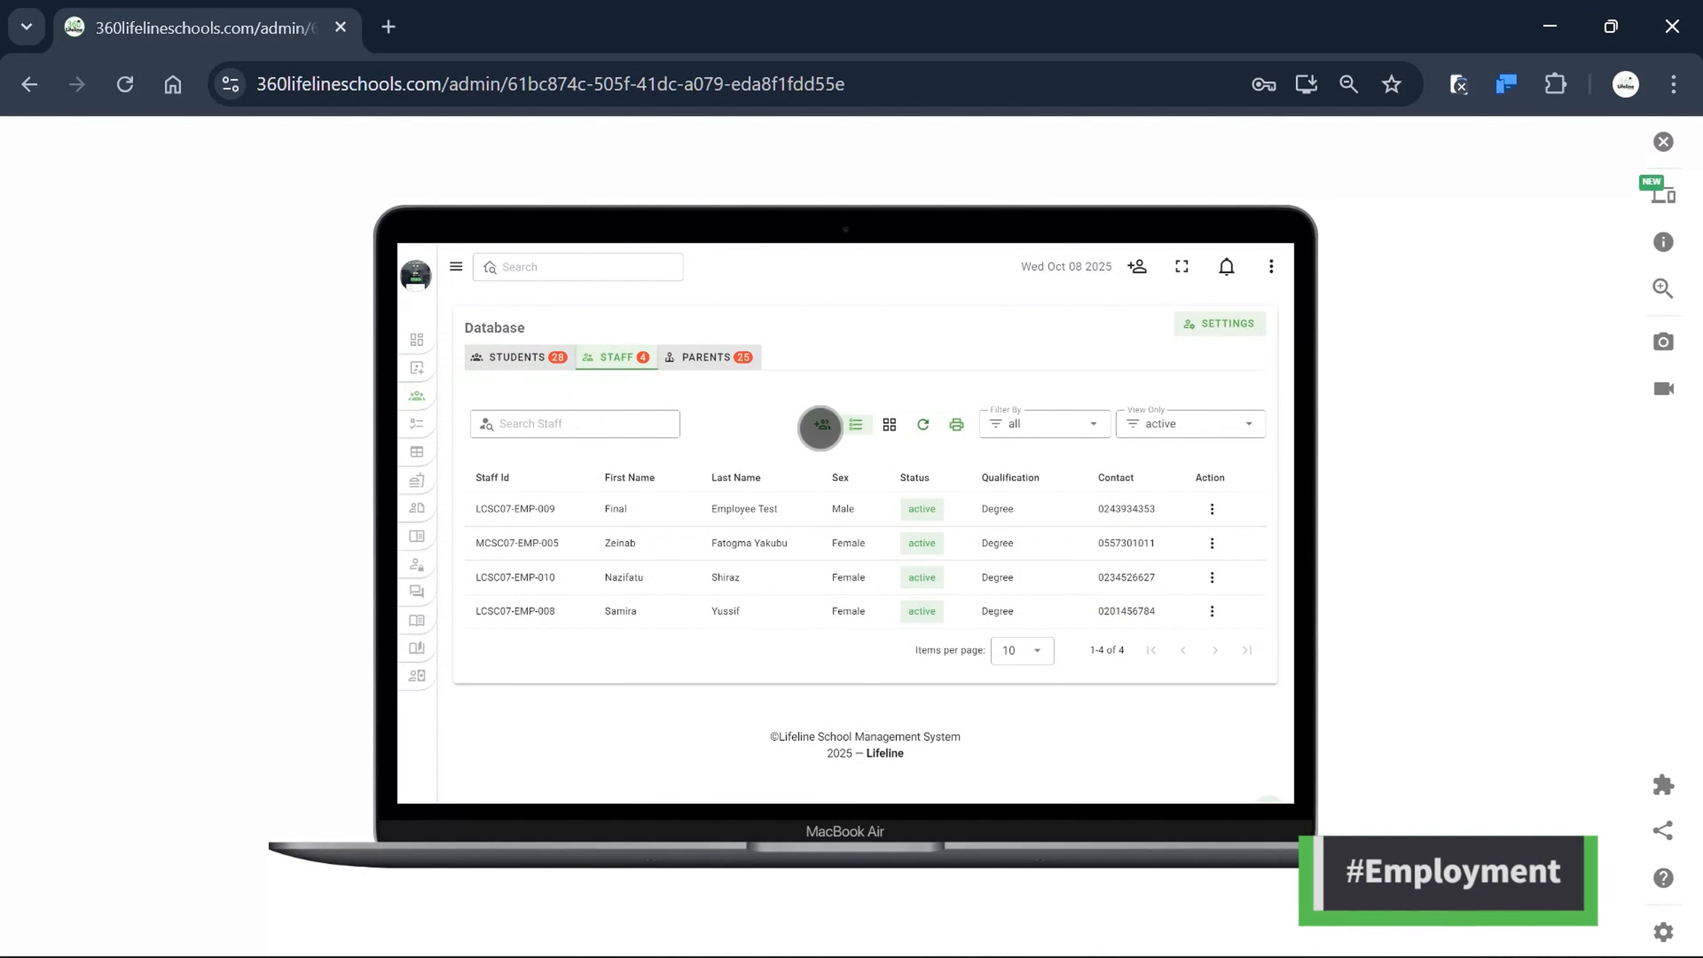
# Start a new staff record from the staff table and enter the employee's first name.
pyautogui.click(821, 426)
pyautogui.scroll(-1, 802, 552)
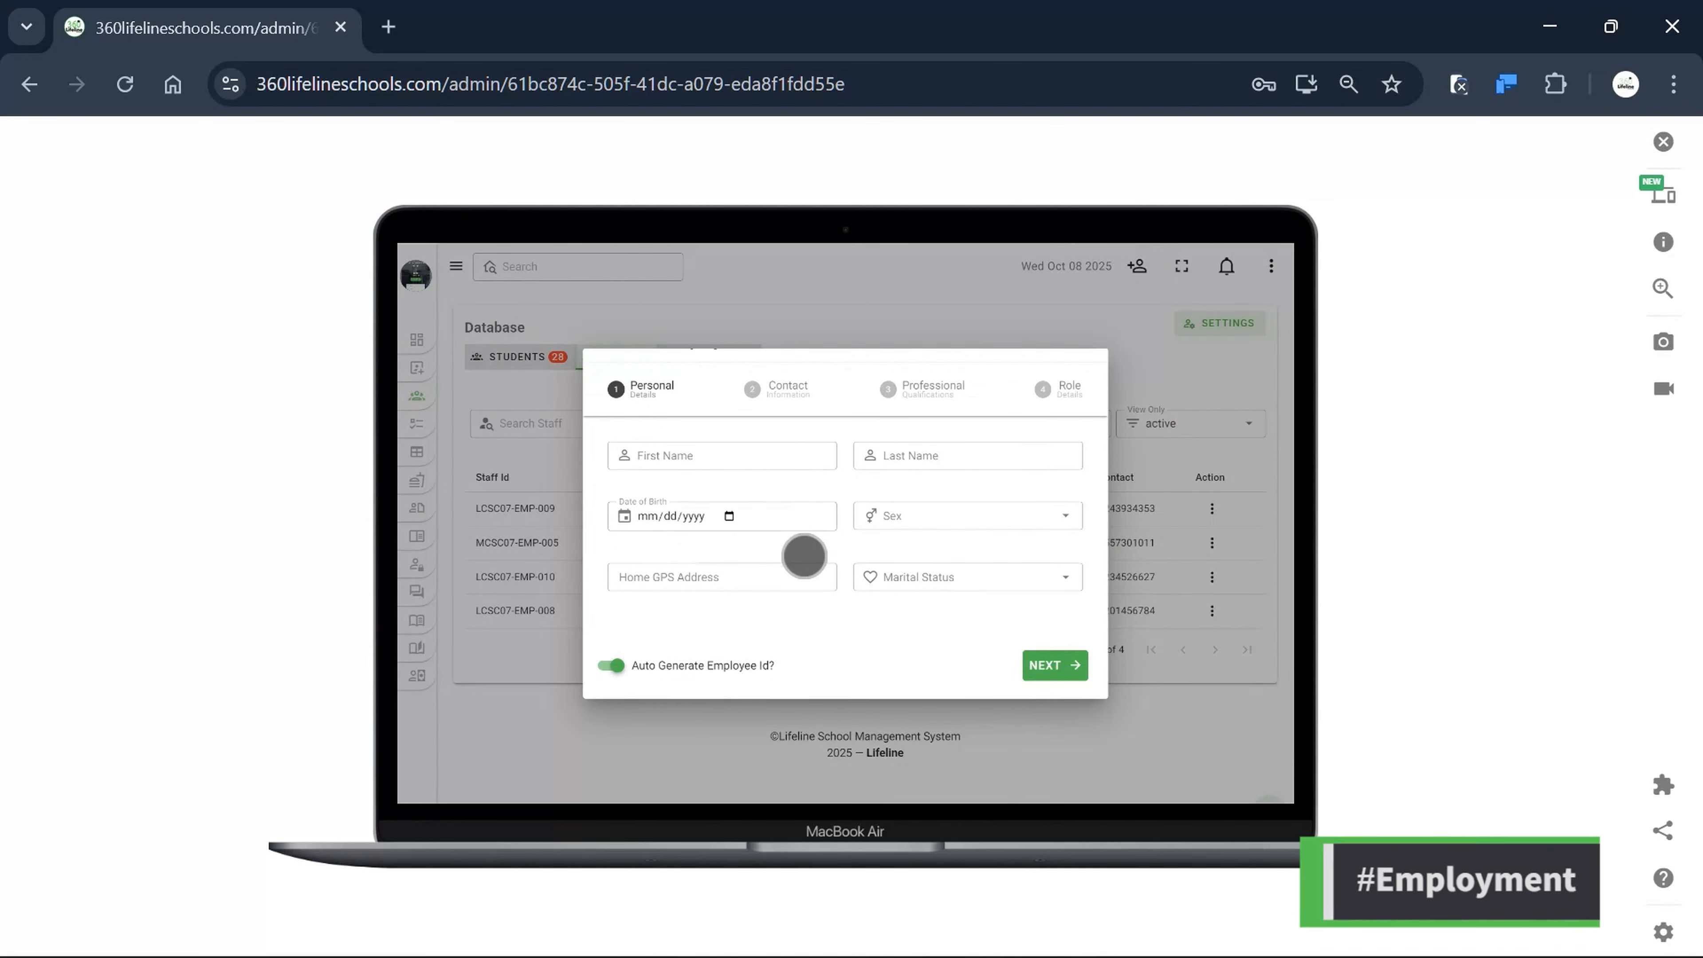
pyautogui.scroll(1, 764, 536)
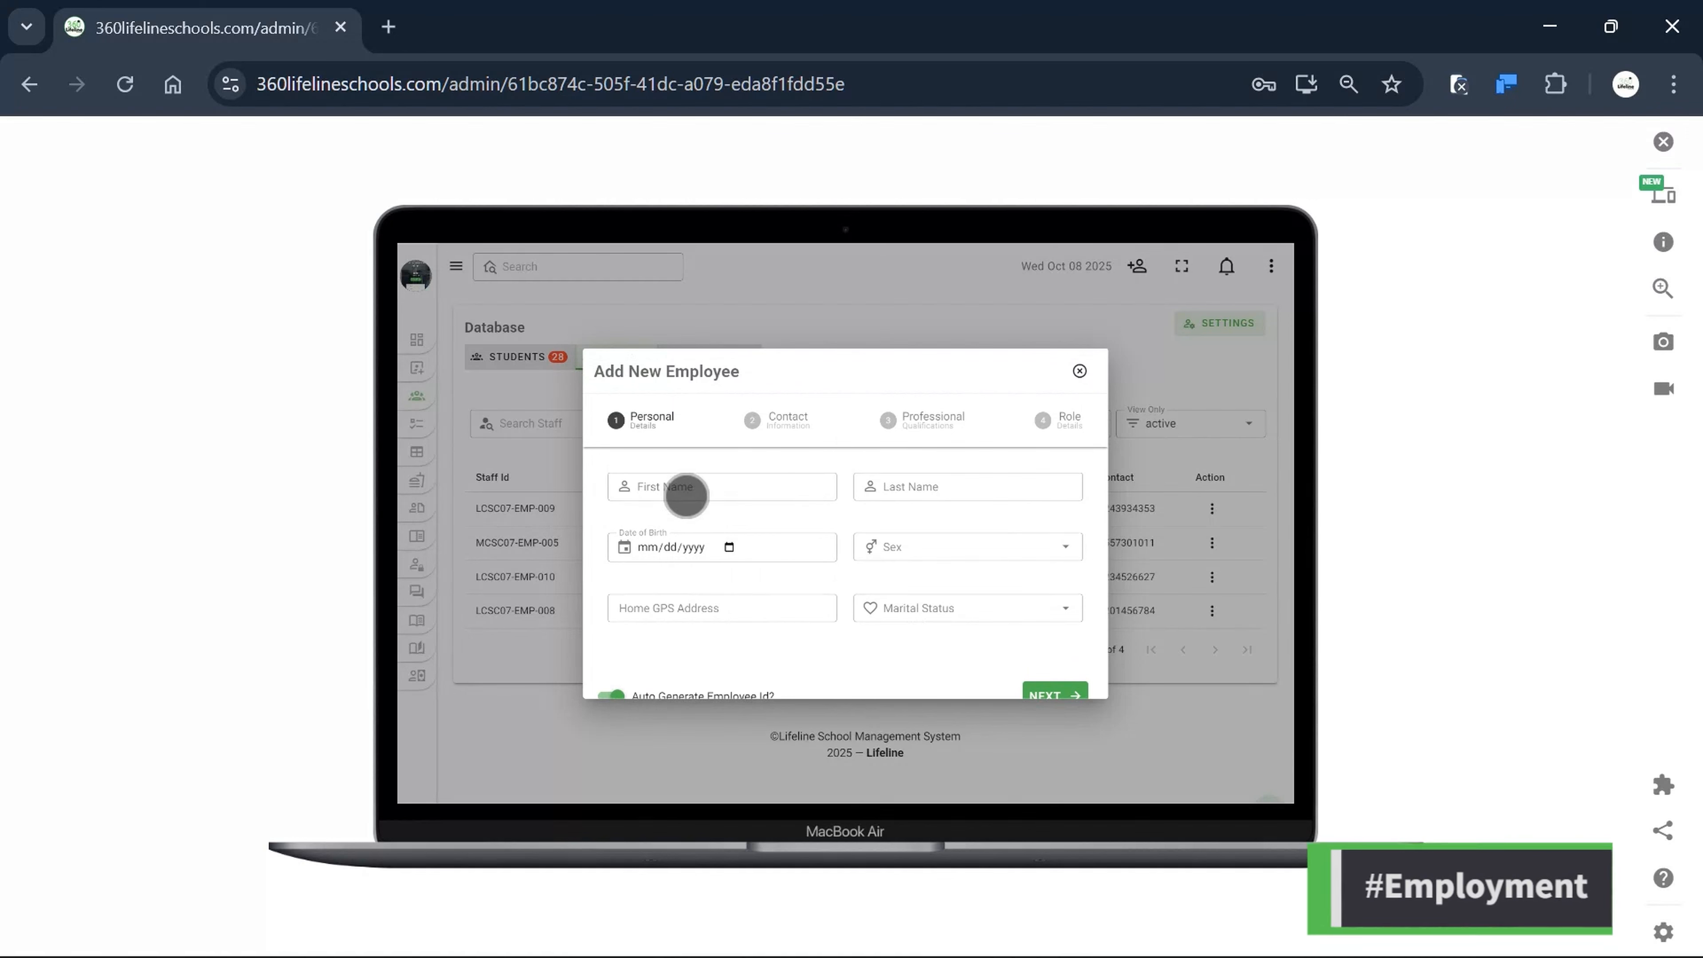
pyautogui.scroll(-1, 703, 517)
pyautogui.scroll(1, 899, 570)
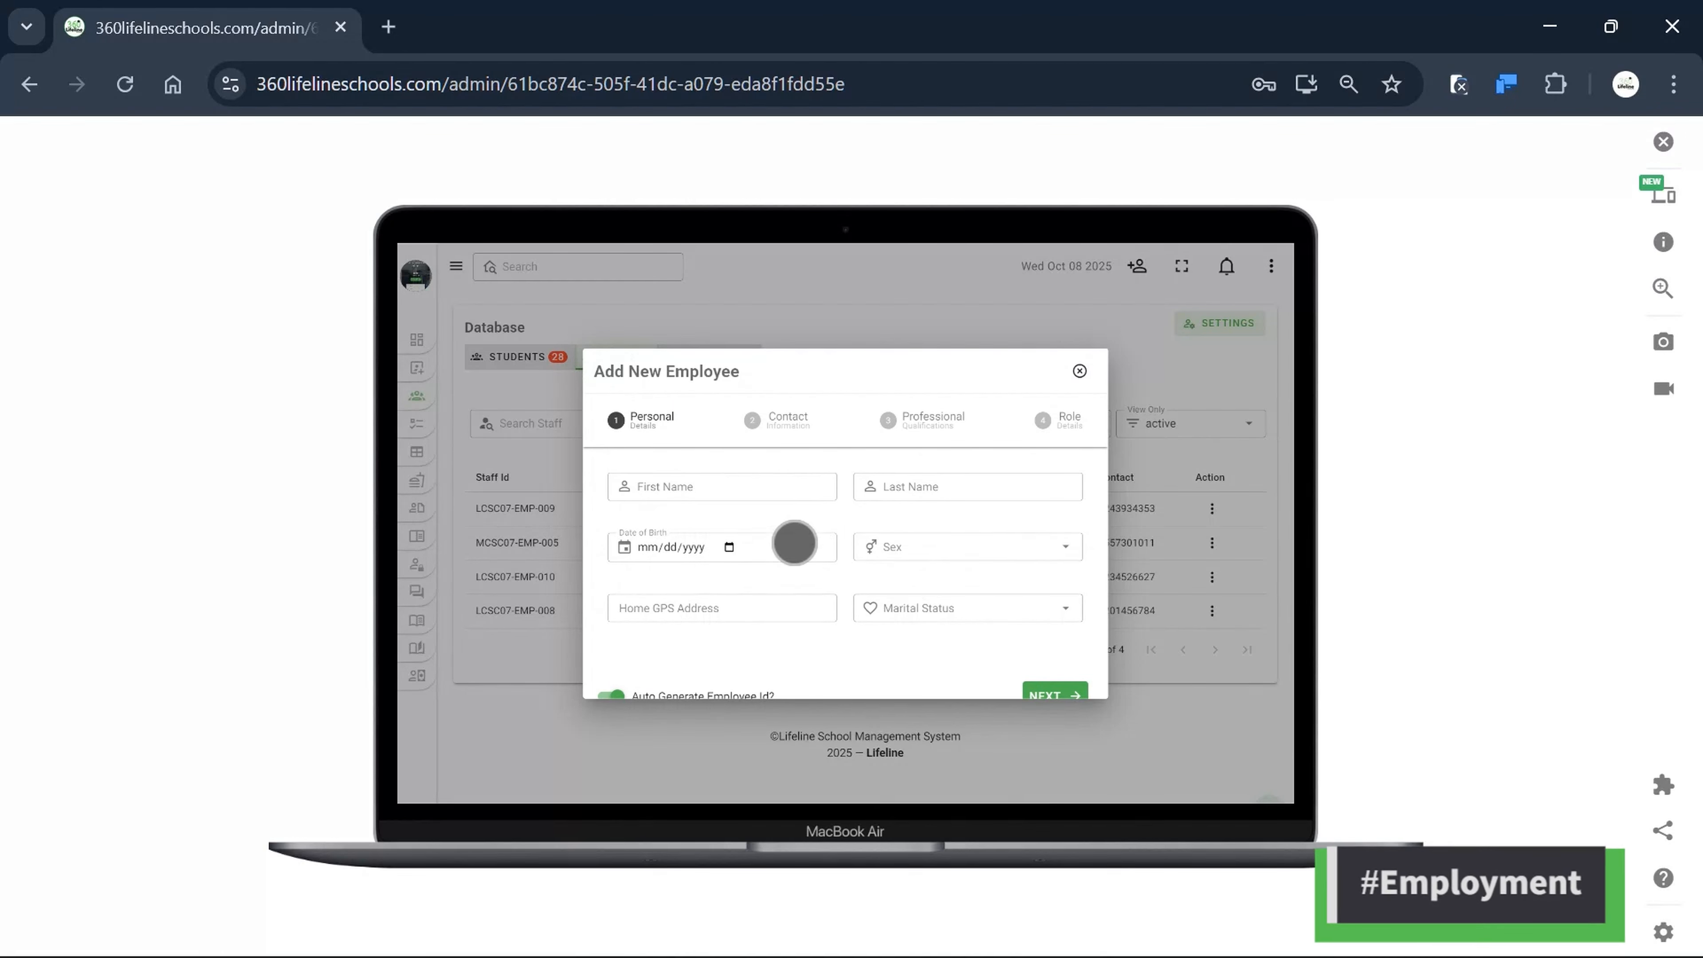
pyautogui.scroll(-1, 902, 621)
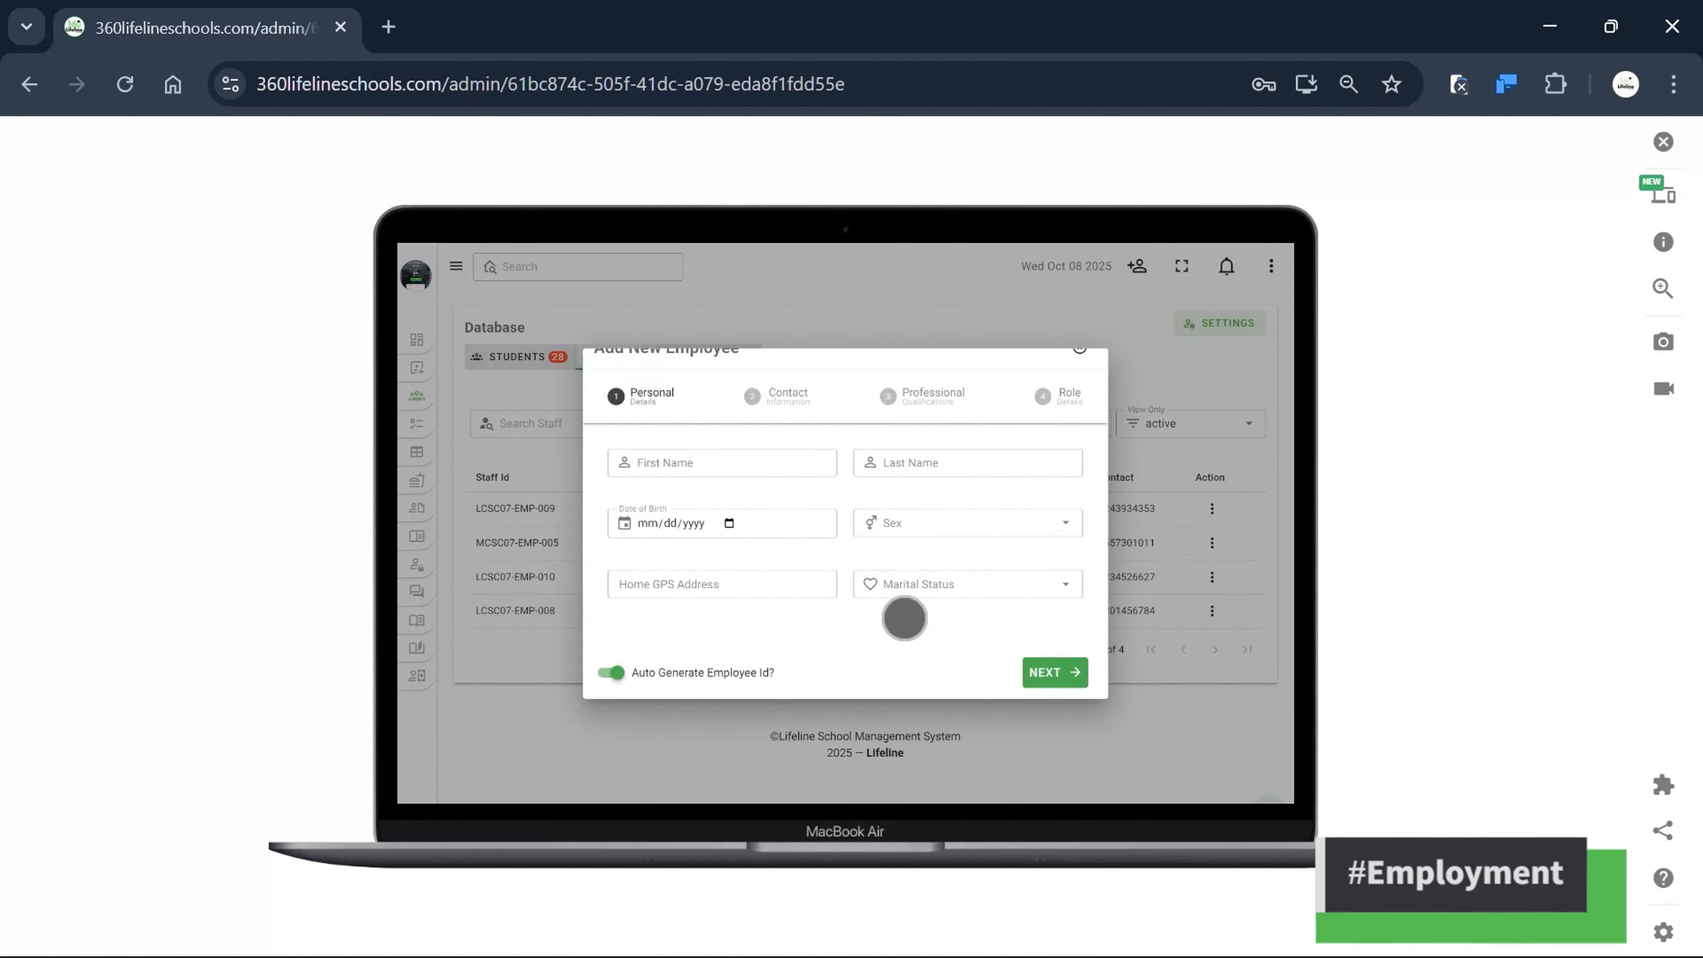
pyautogui.scroll(1, 900, 607)
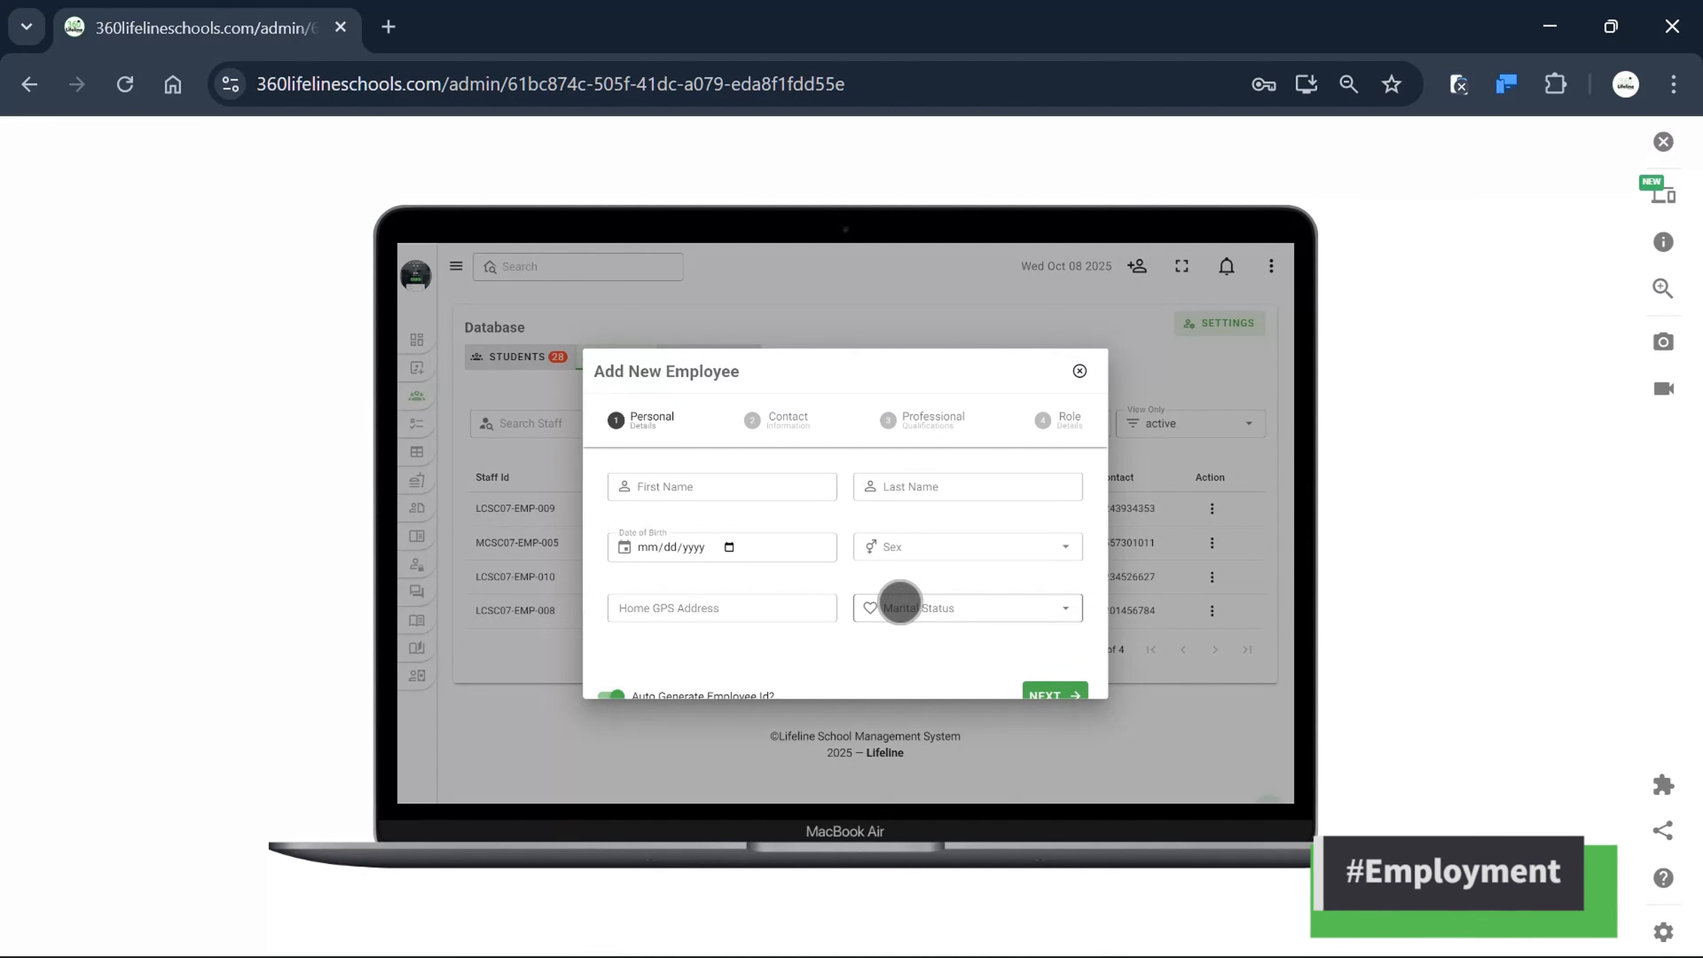
pyautogui.click(659, 484)
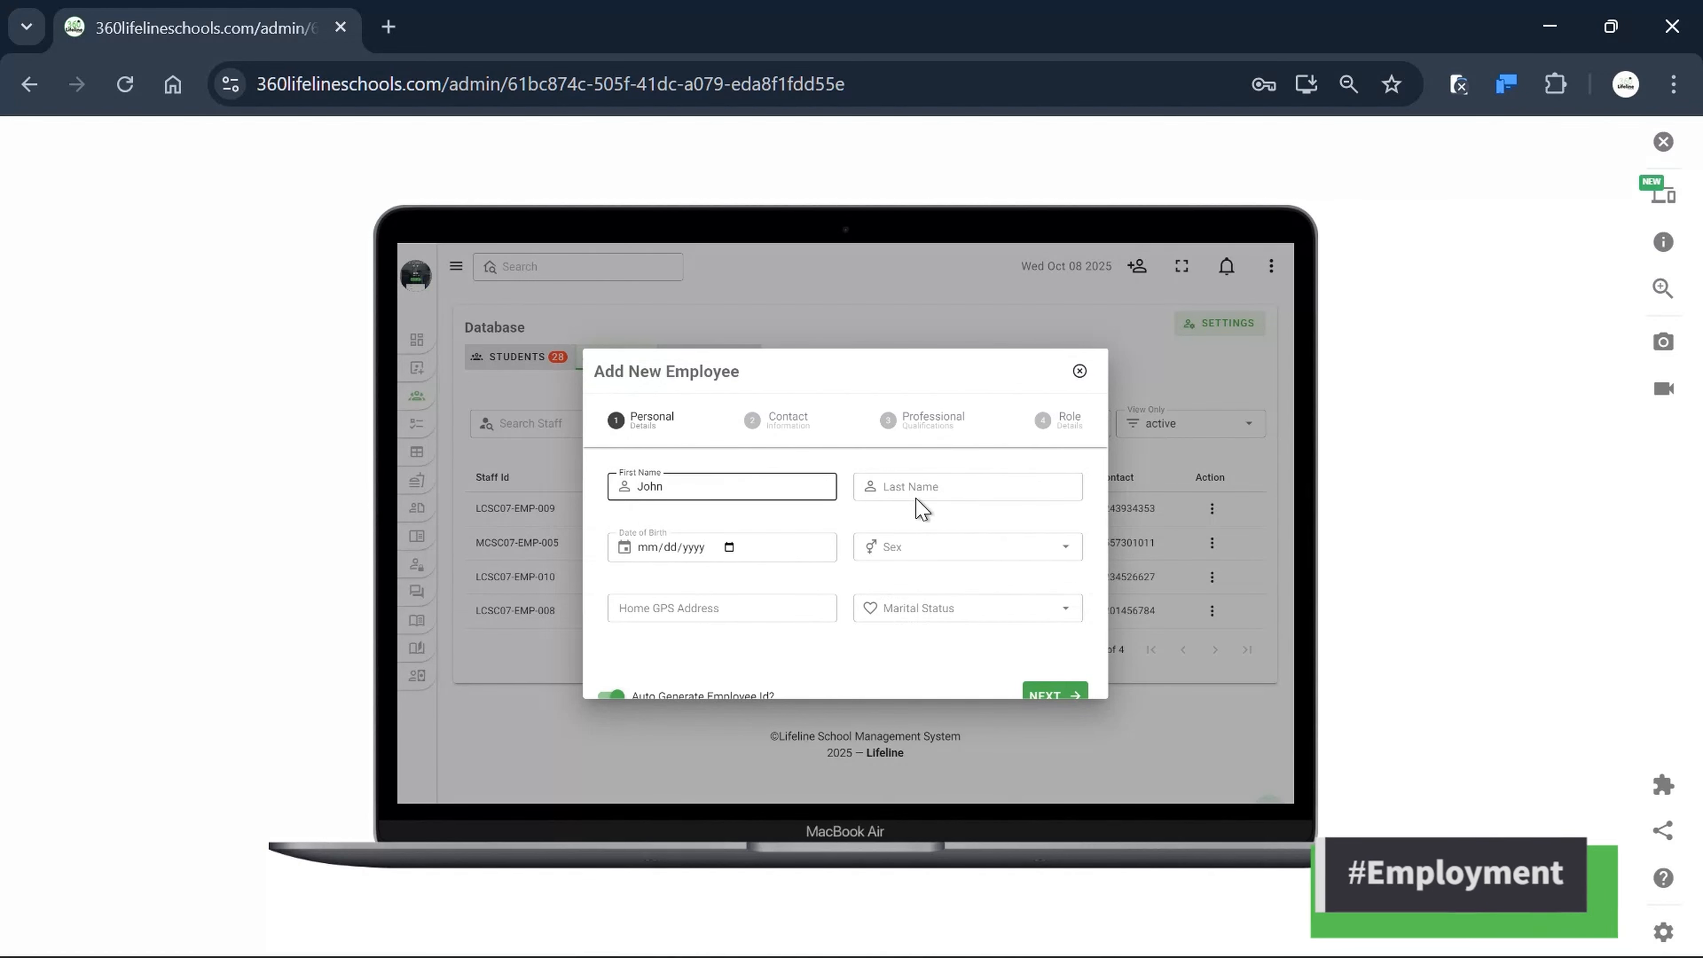
# Enter the last name, date of birth 10/08/2025, sex Male and the home GPS address.
pyautogui.click(972, 491)
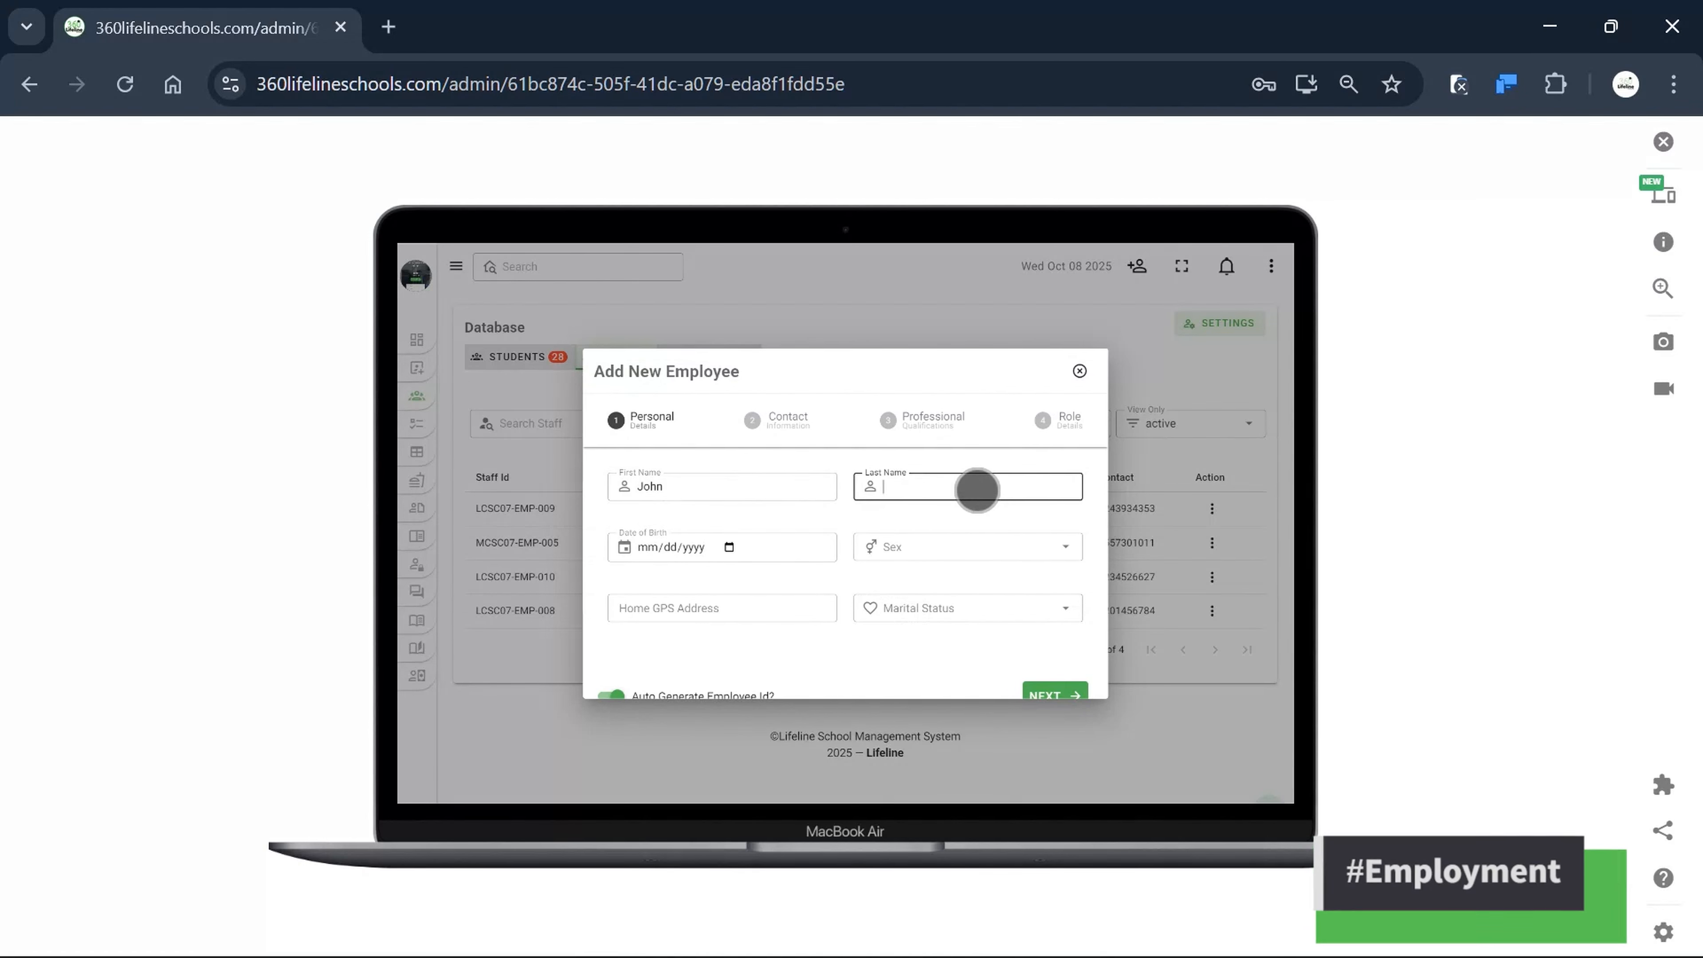
pyautogui.write('Emmanuel')
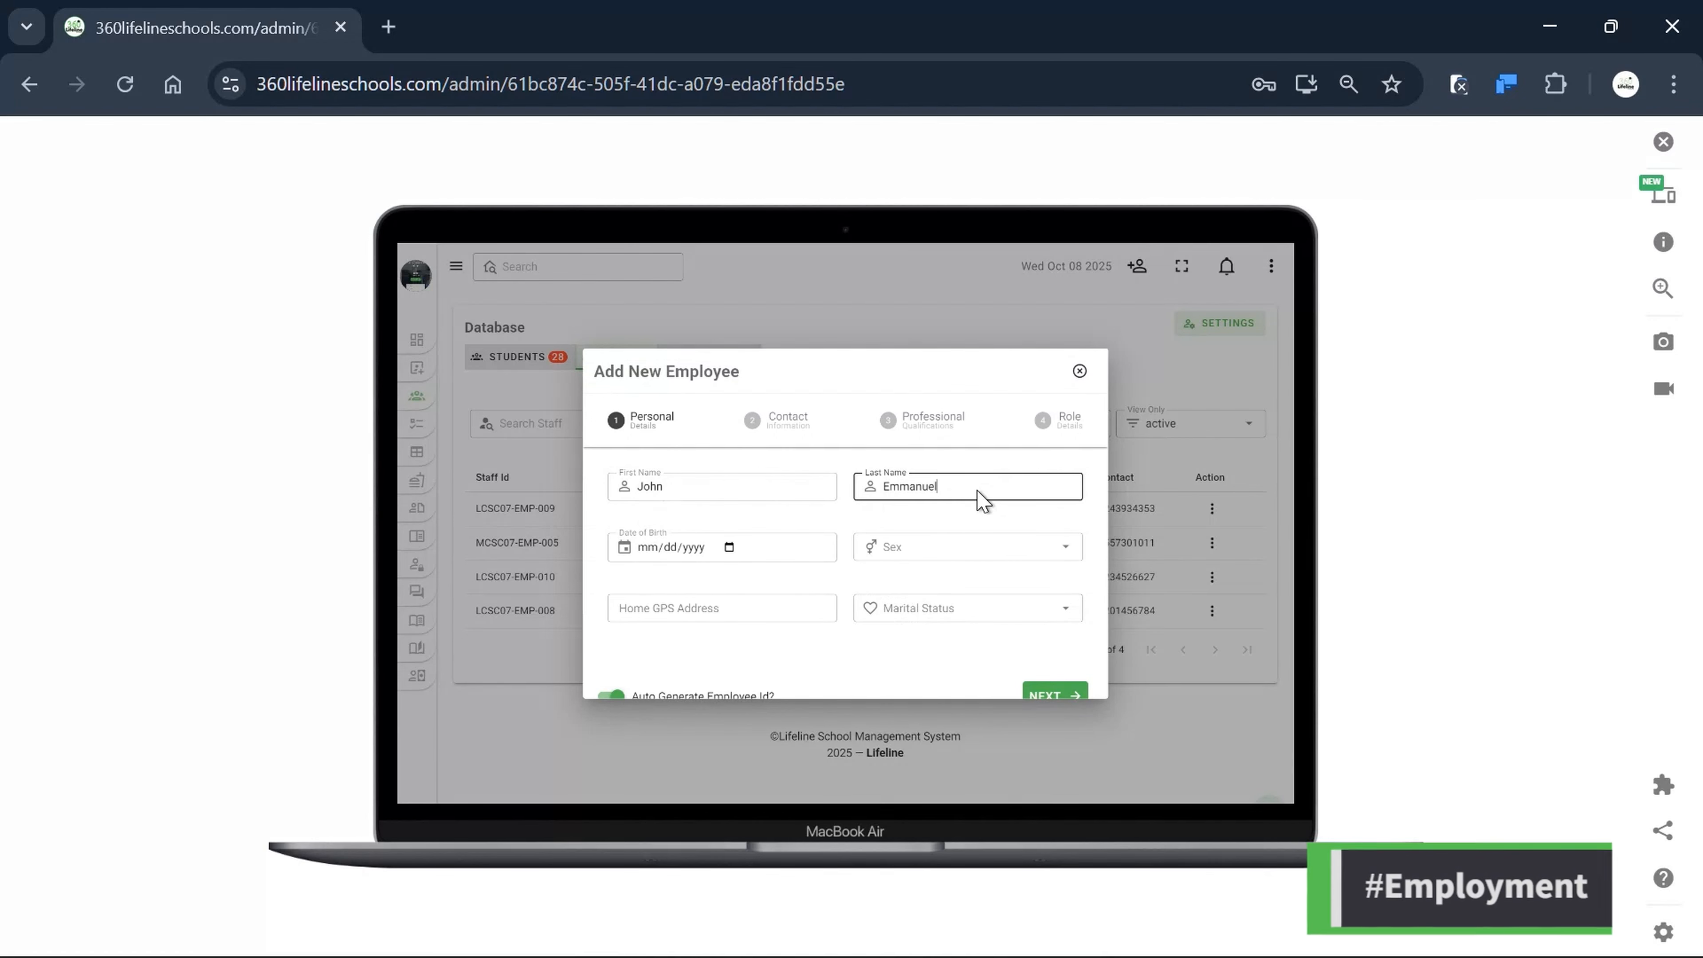
pyautogui.click(725, 551)
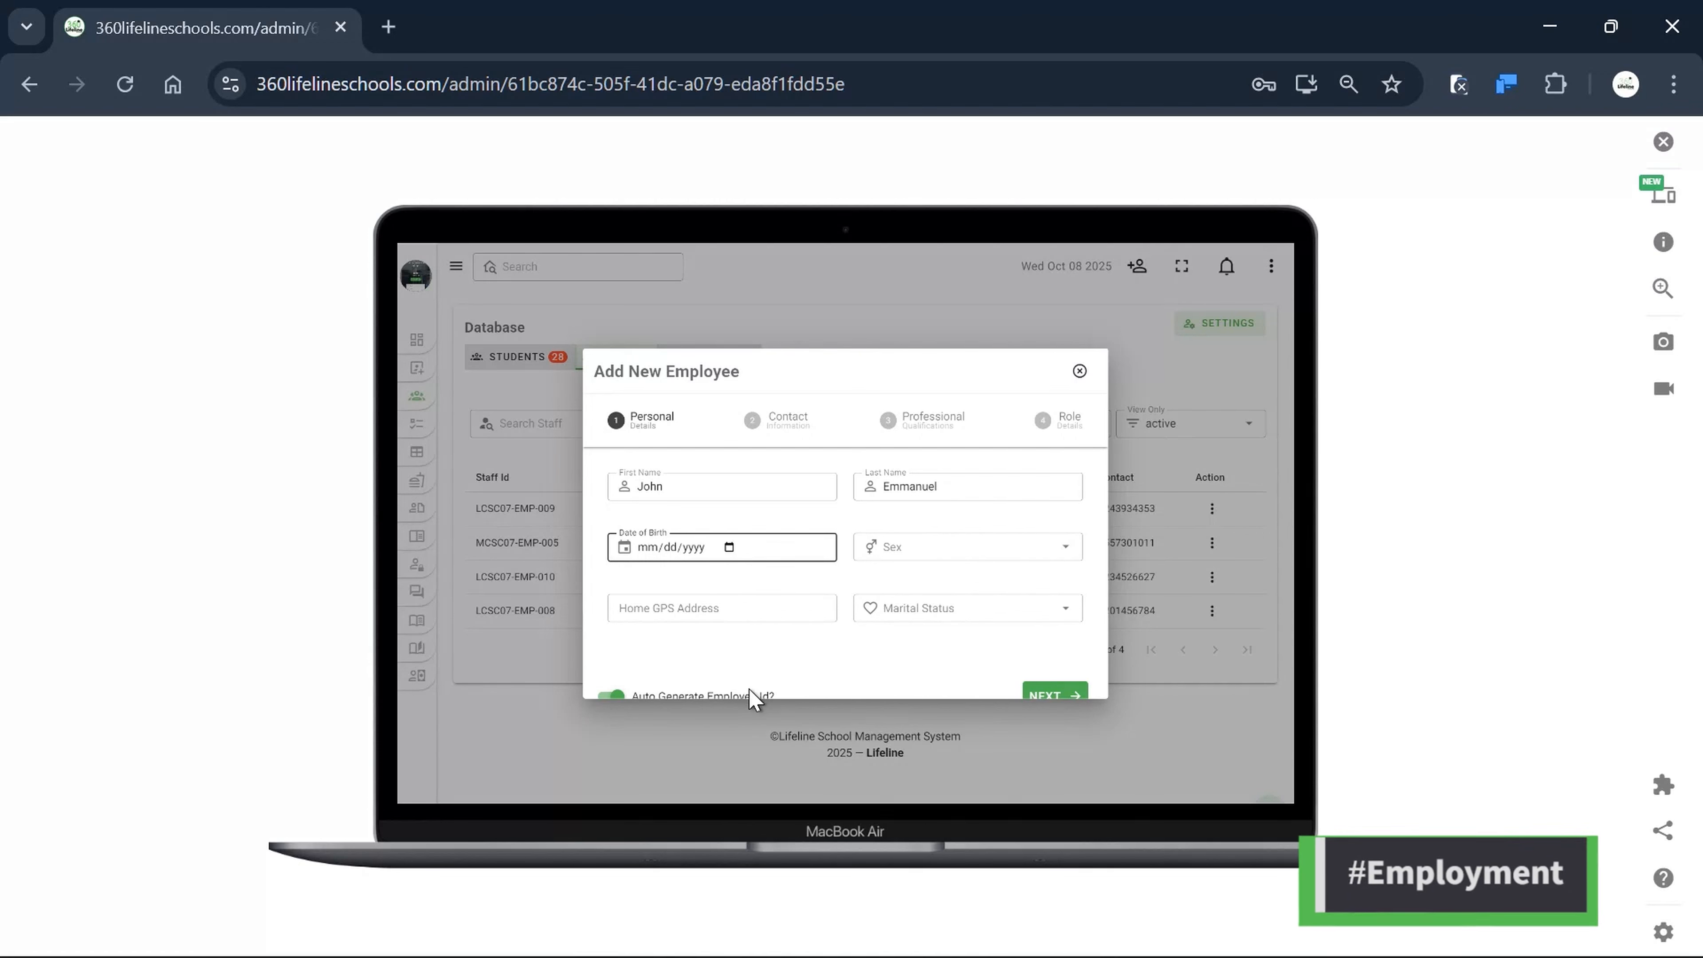
pyautogui.click(779, 699)
pyautogui.click(922, 548)
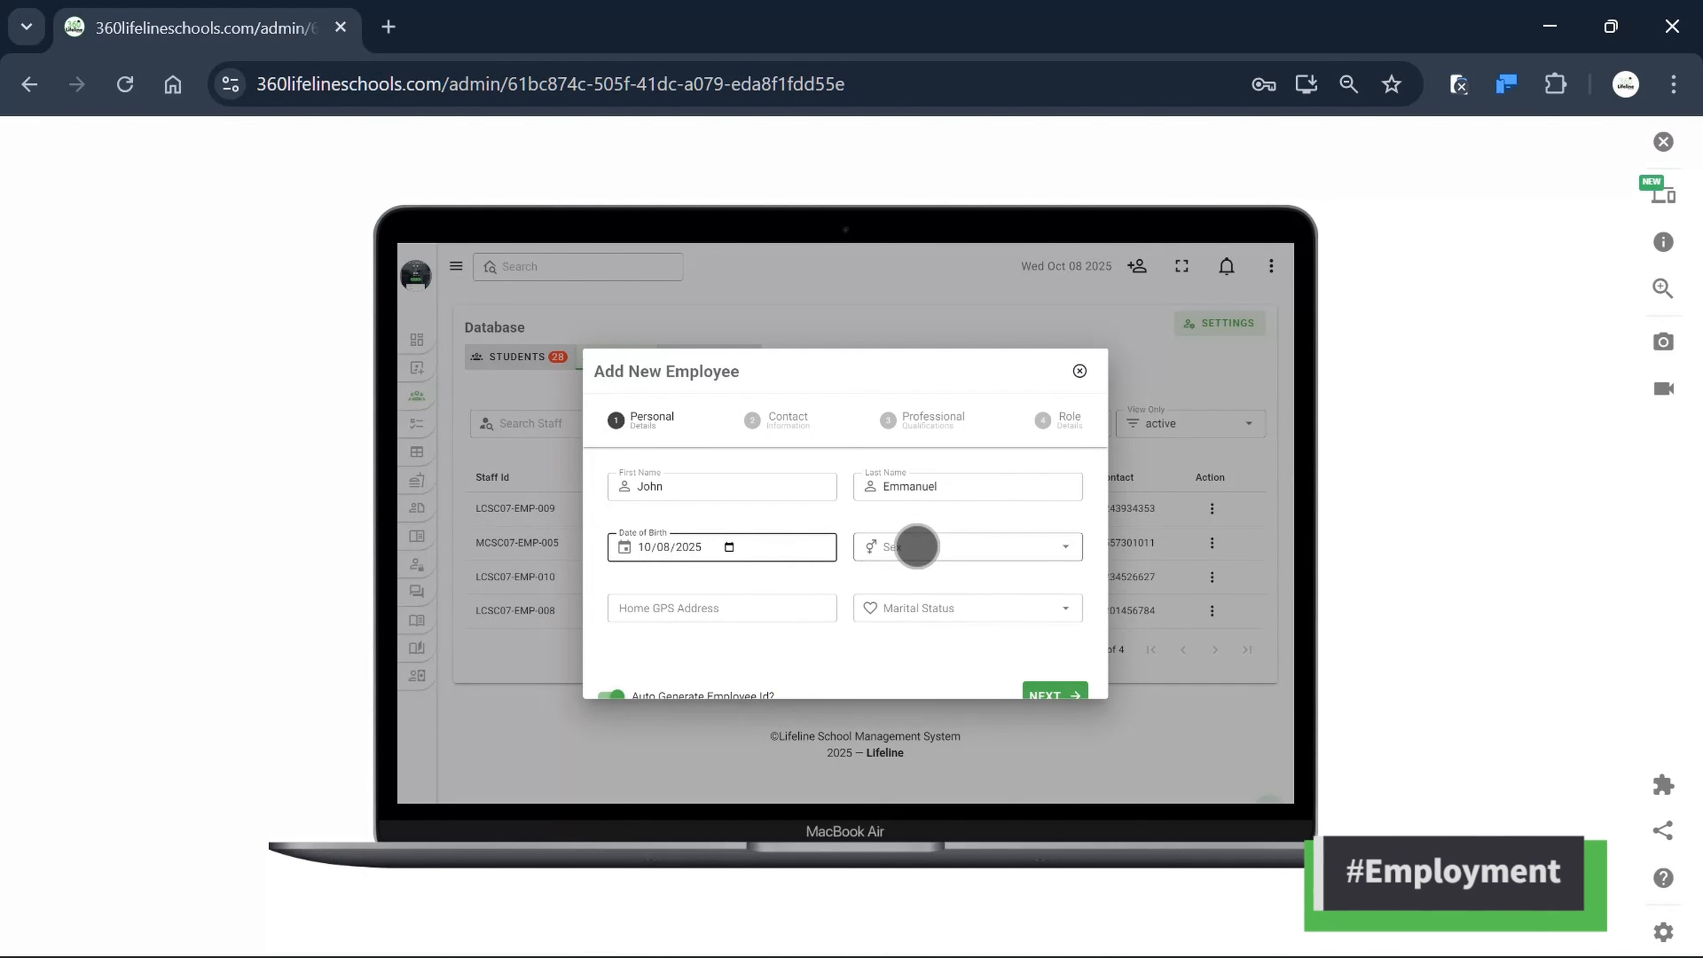
pyautogui.click(893, 588)
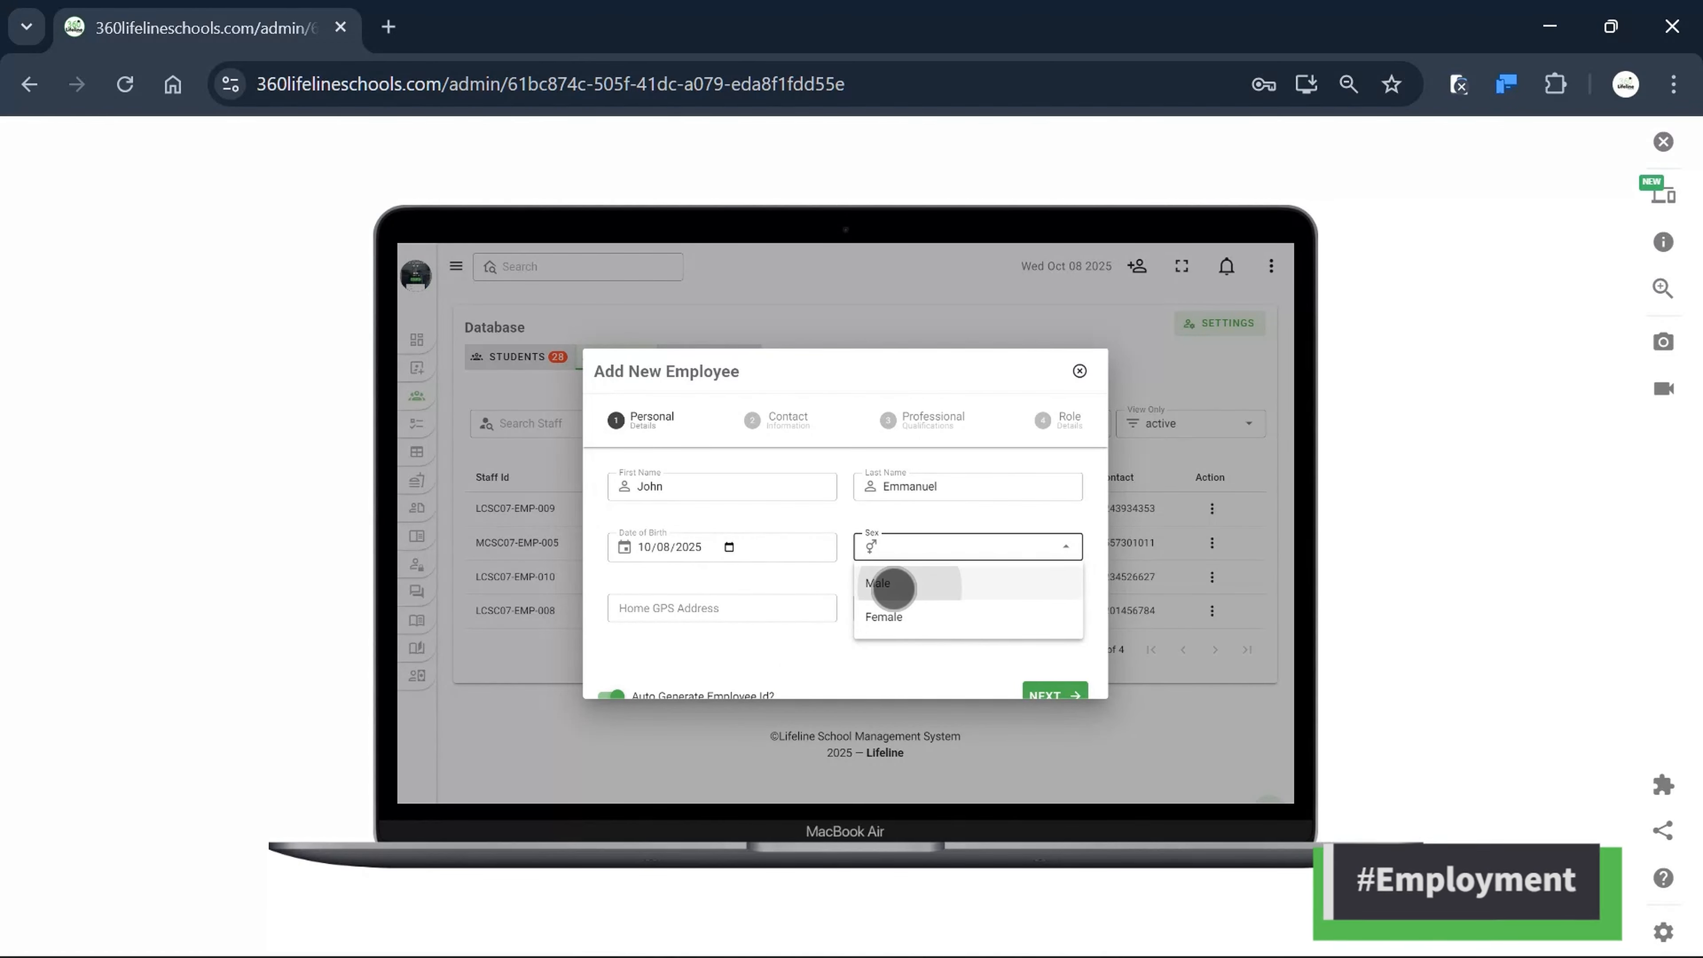
pyautogui.click(749, 616)
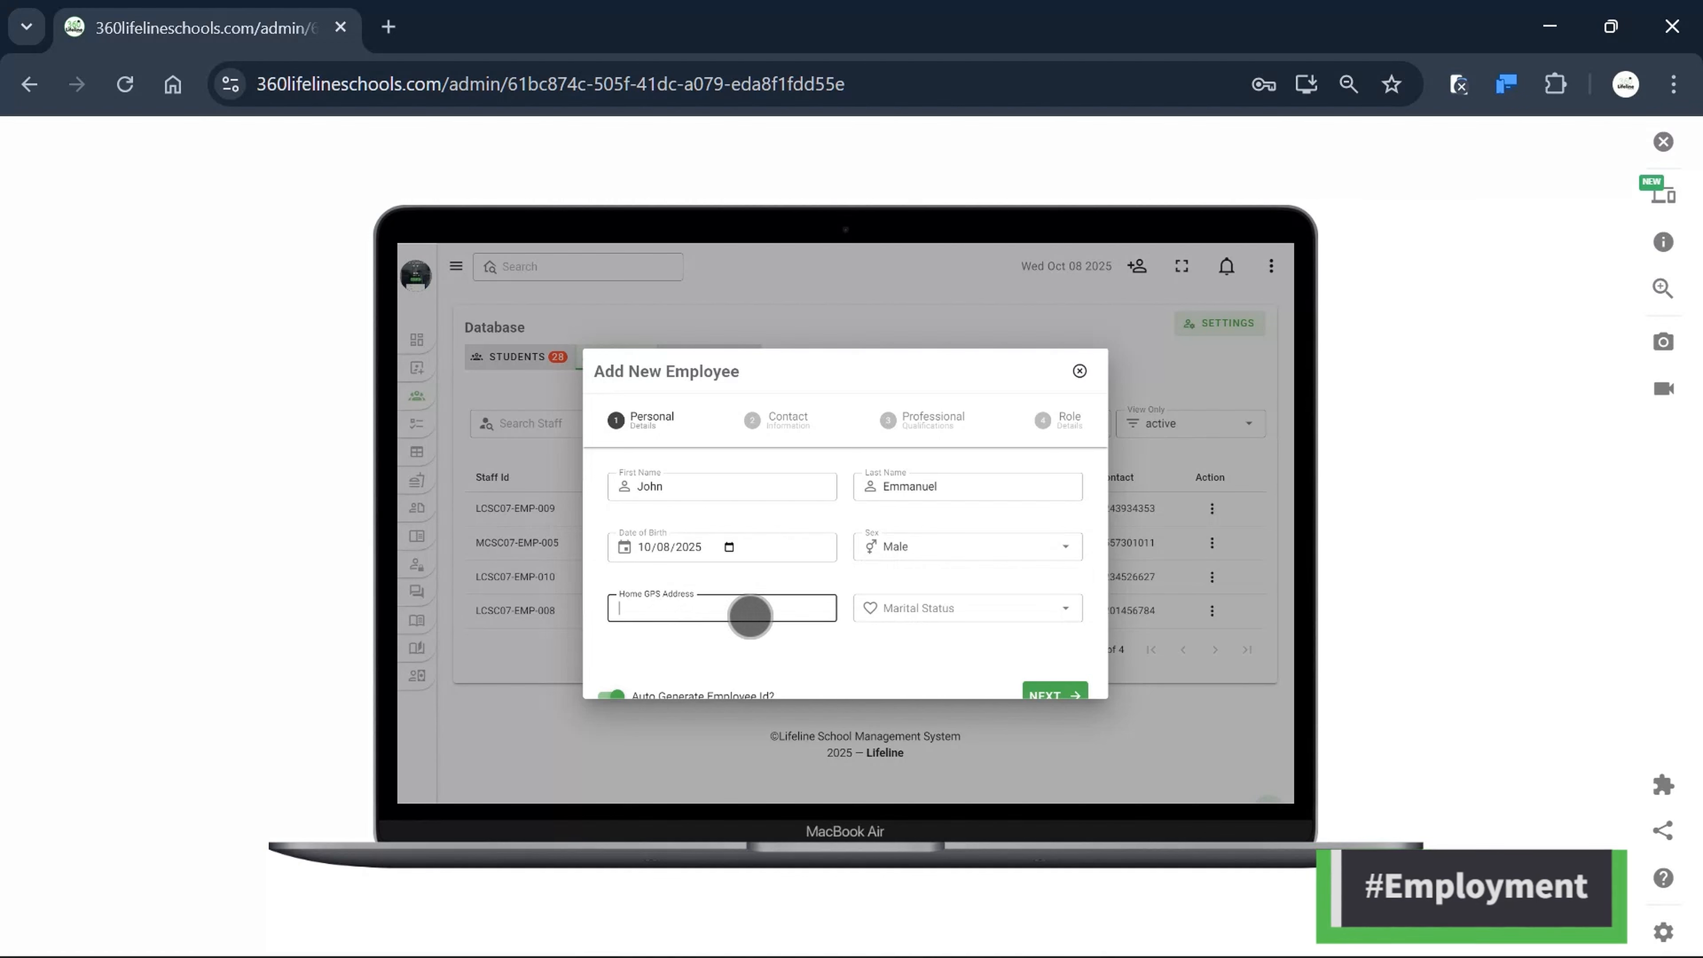
pyautogui.write('NT-hdjjd0')
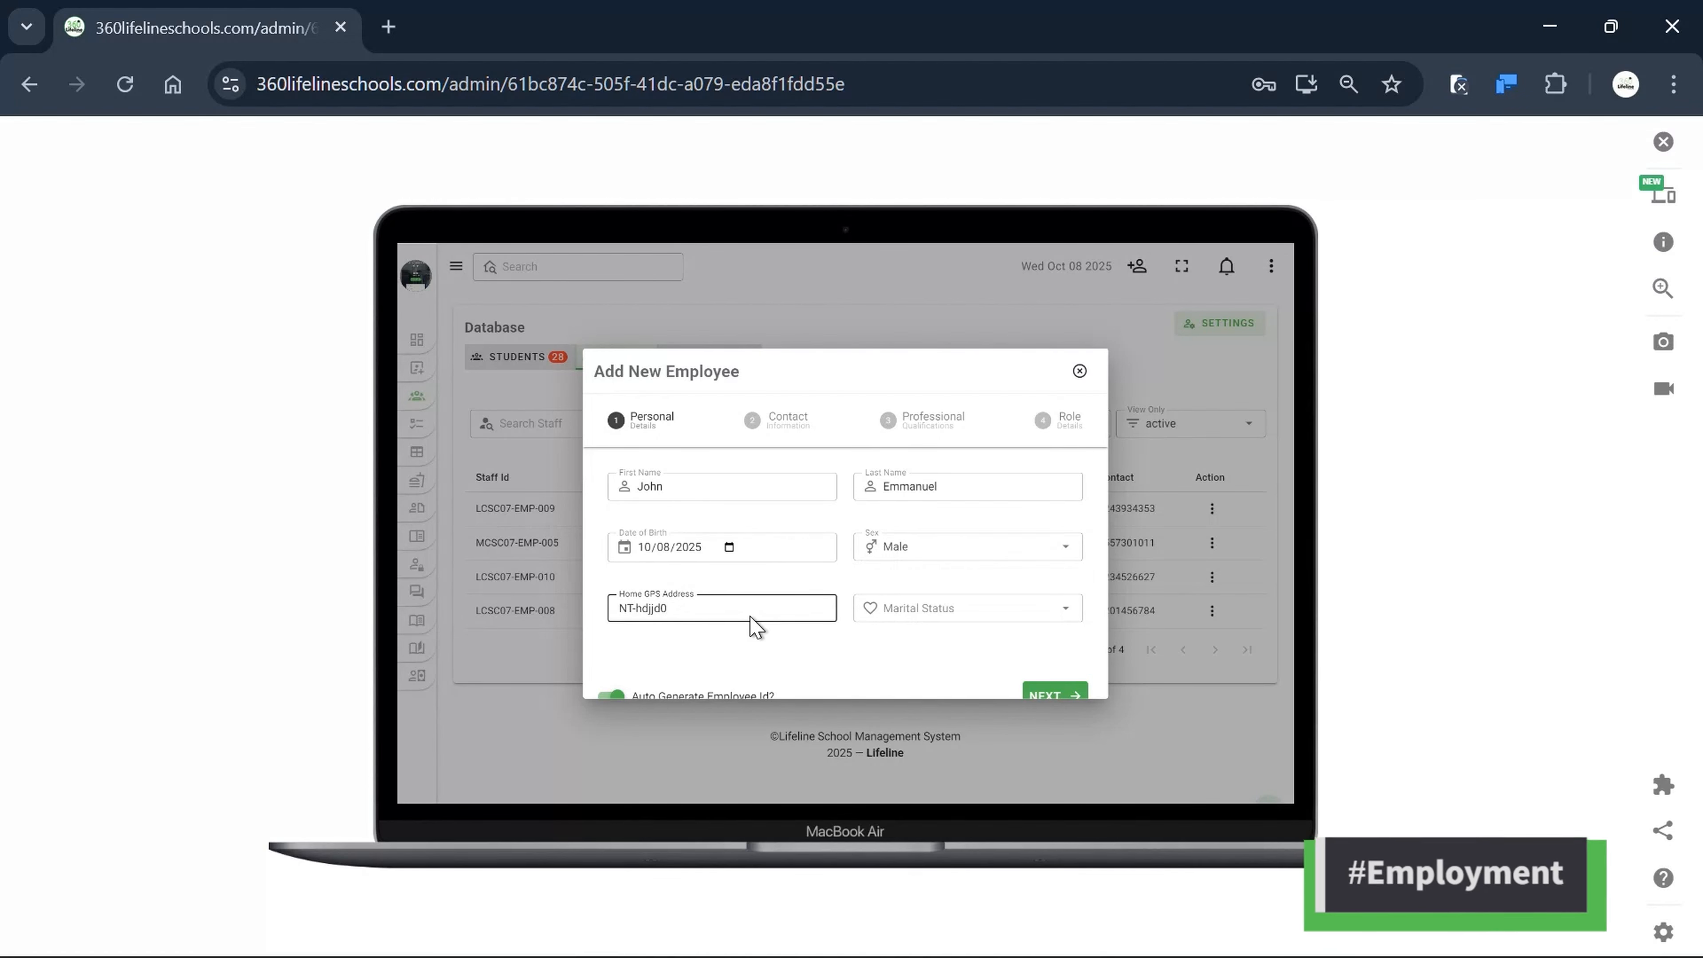
pyautogui.write('j3jd')
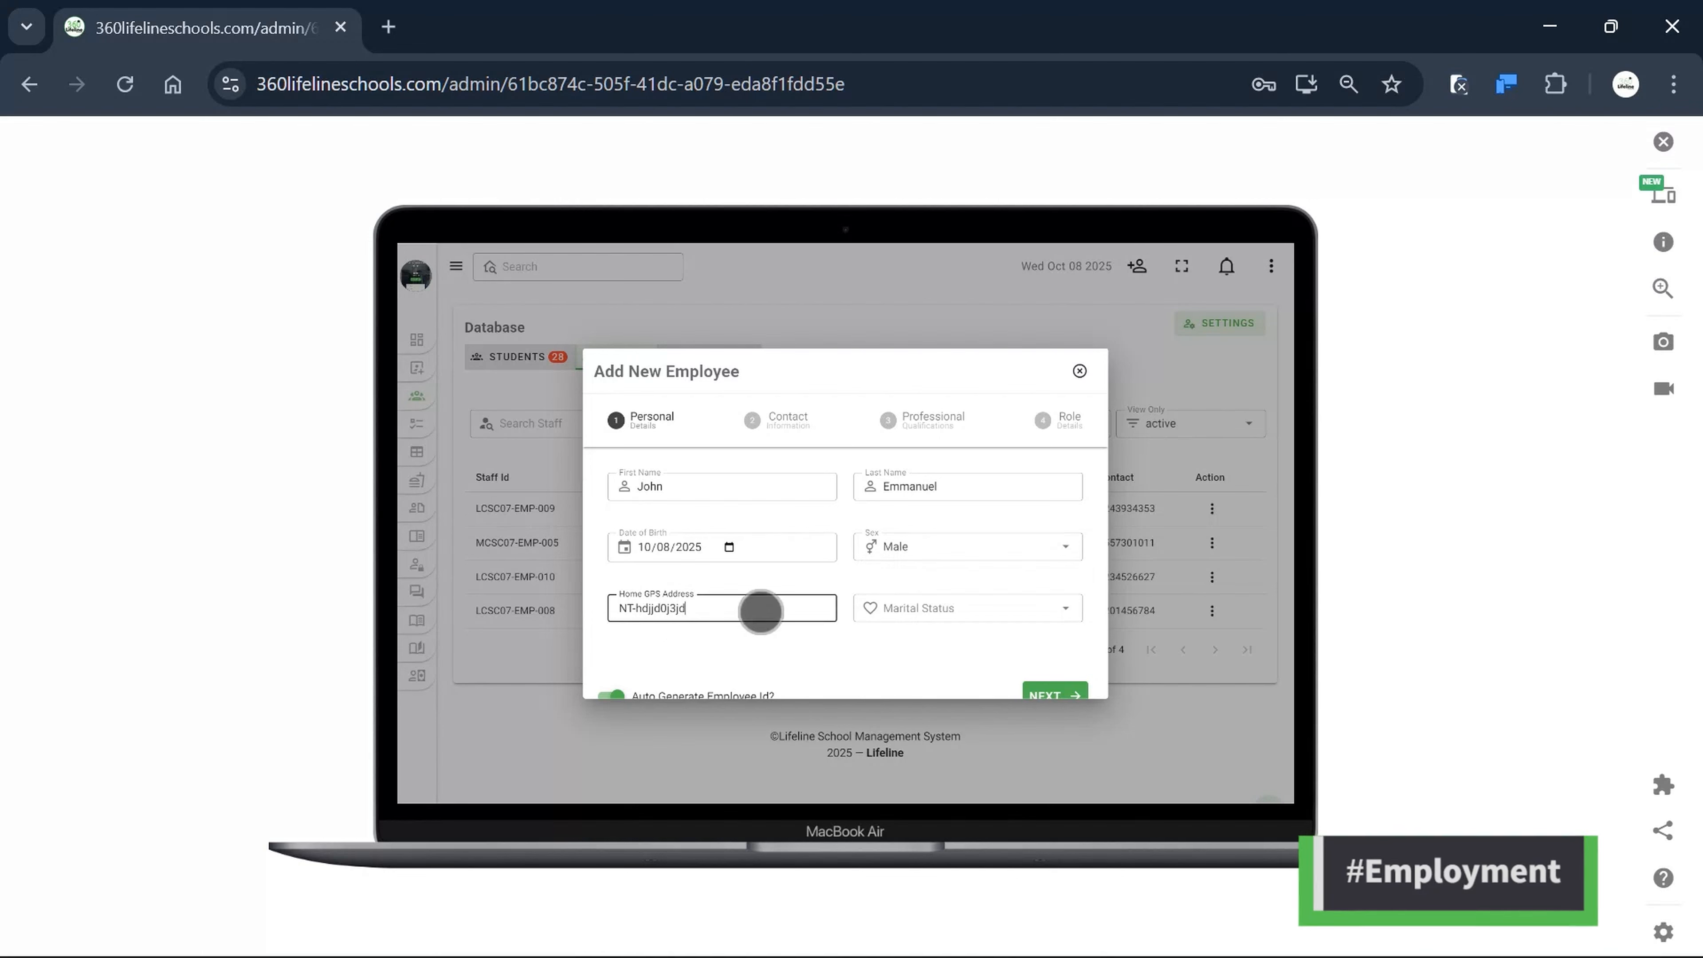
# Set marital status to Single and continue to the Contact Information step.
pyautogui.click(955, 606)
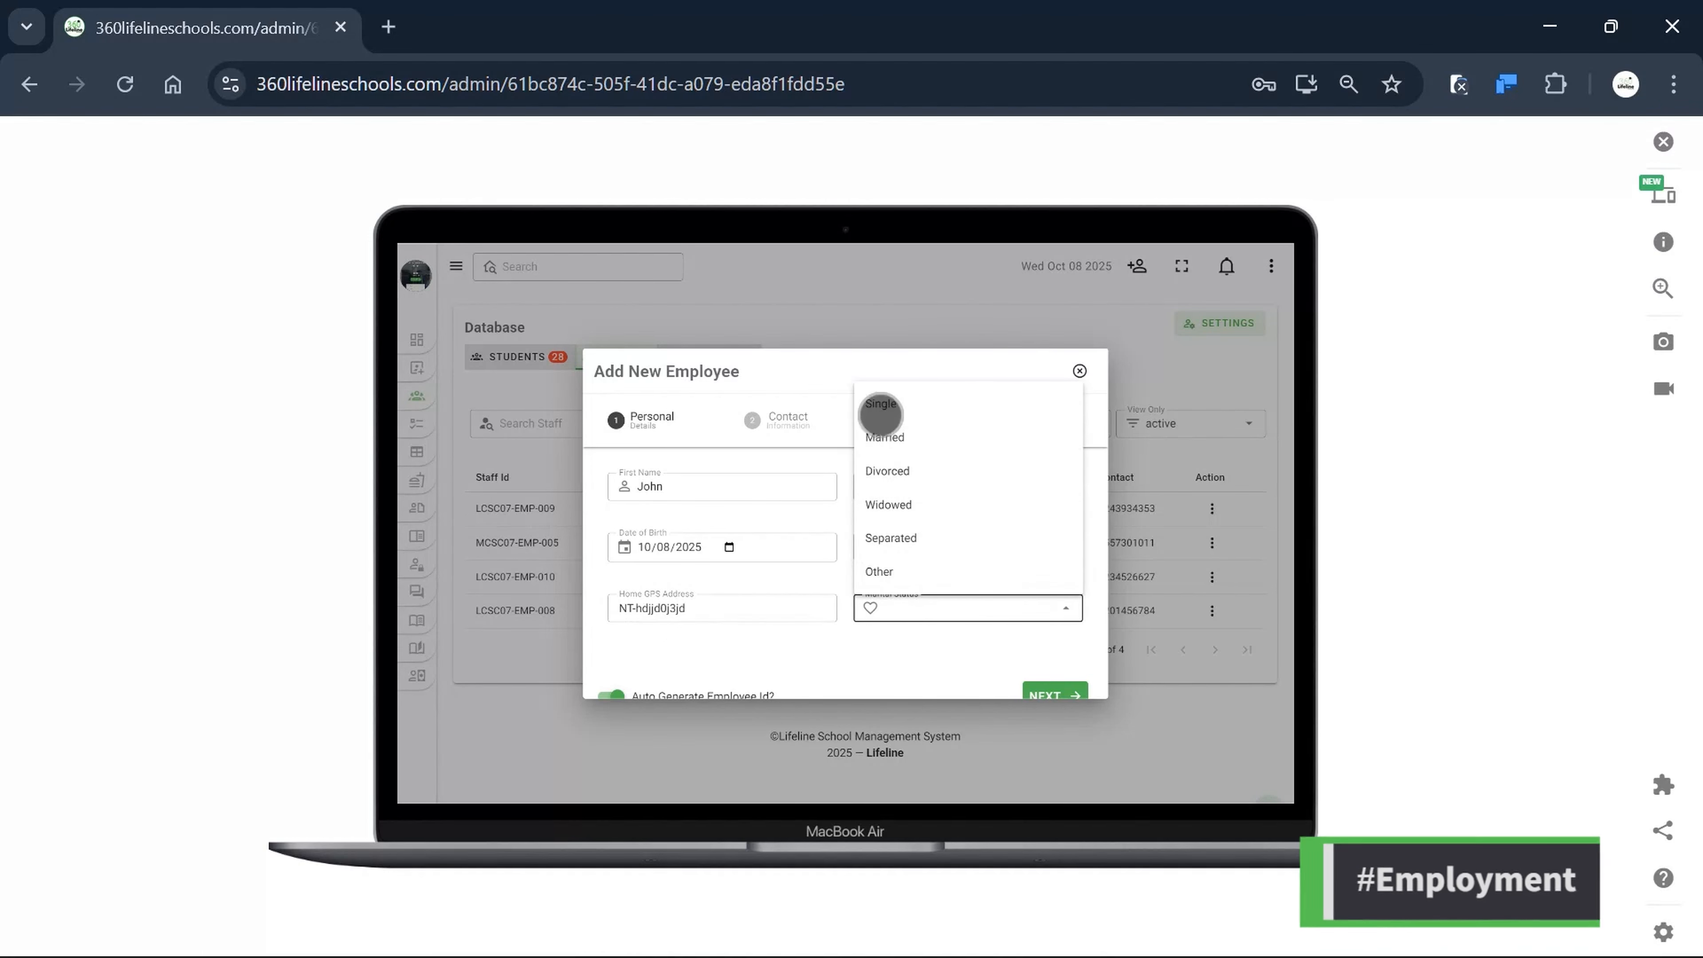
pyautogui.click(906, 405)
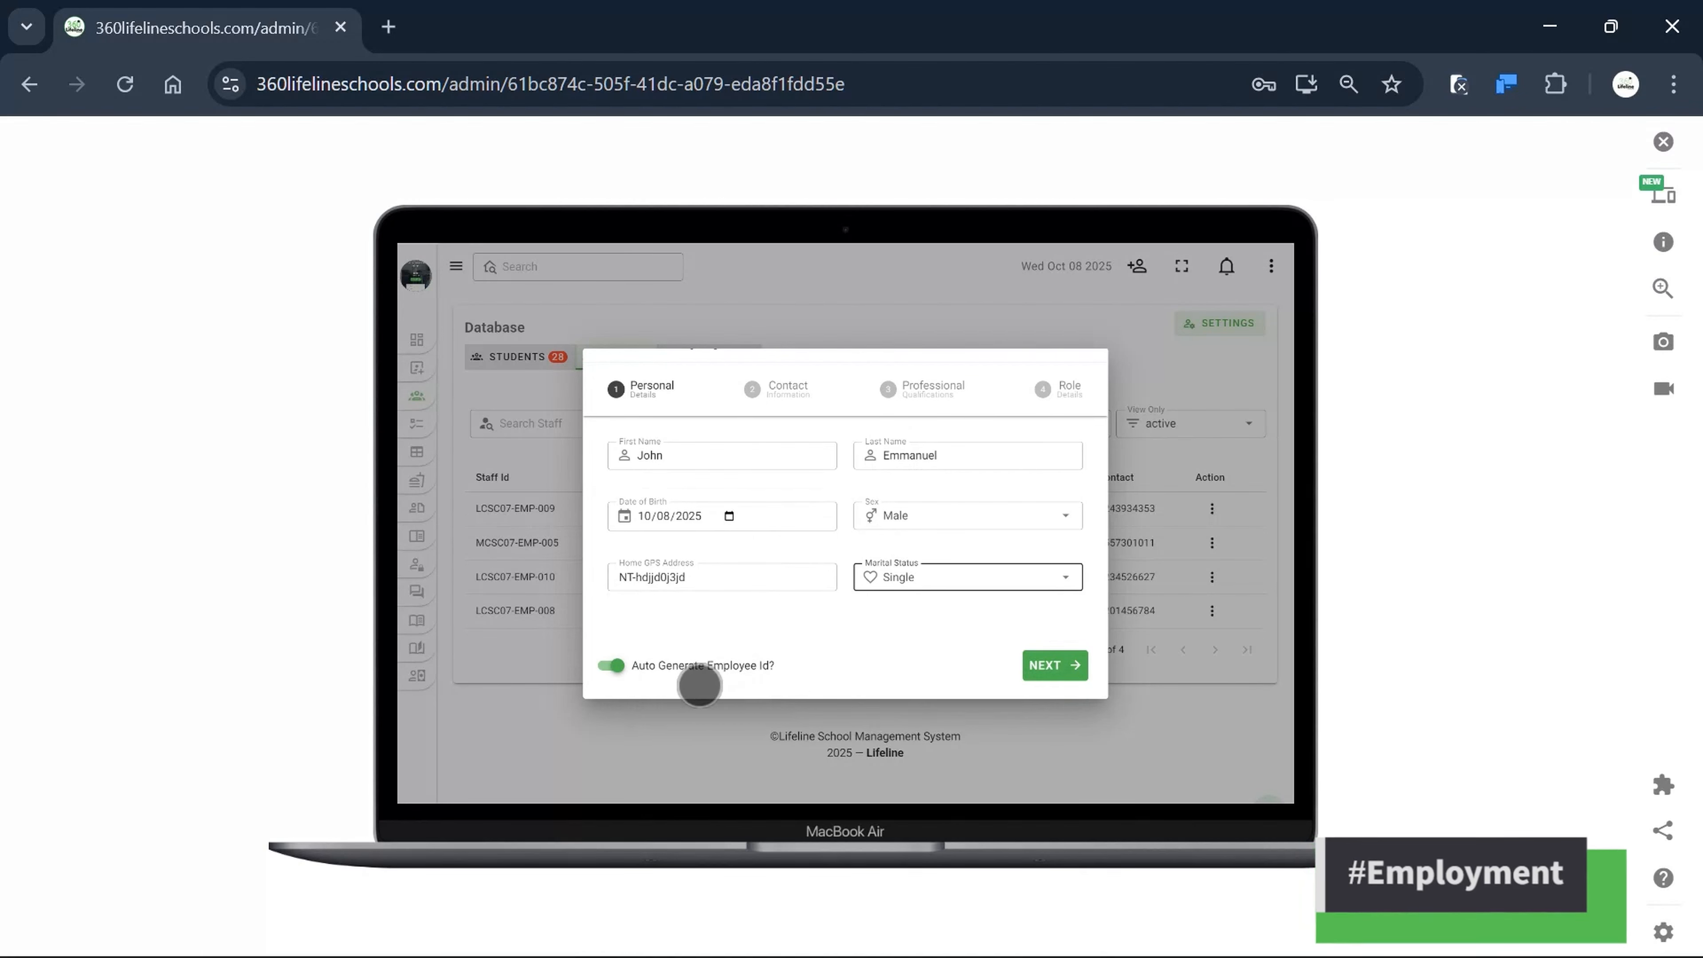
pyautogui.scroll(1, 736, 671)
pyautogui.scroll(-1, 748, 671)
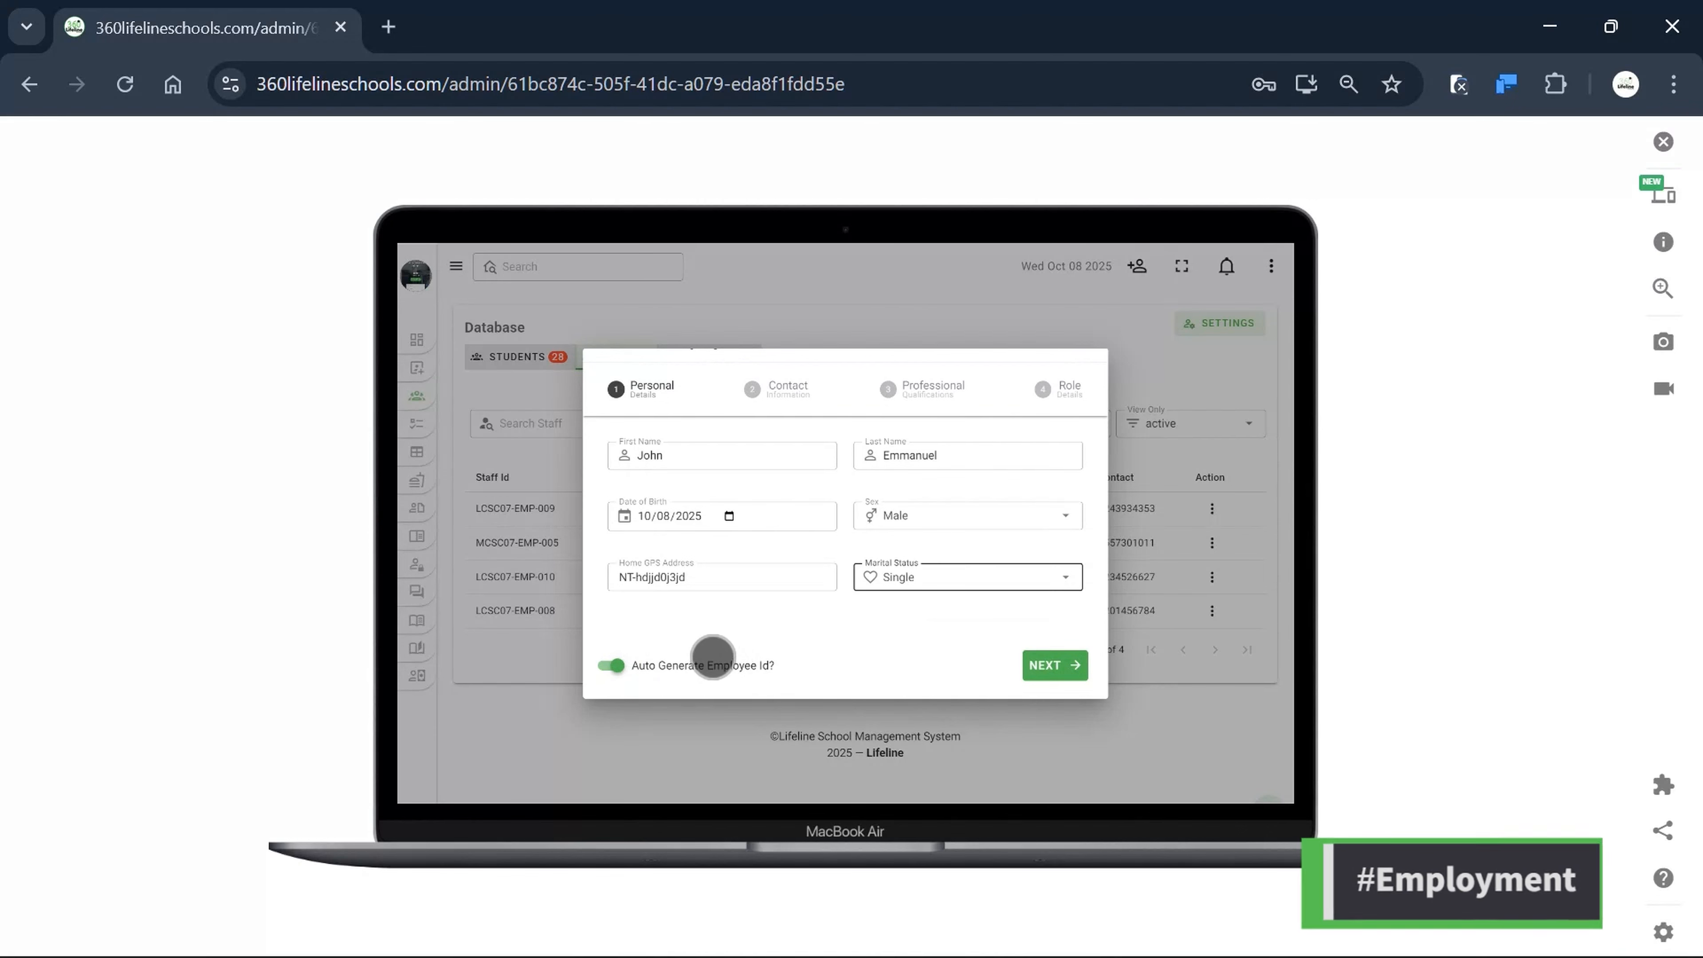
pyautogui.scroll(1, 717, 641)
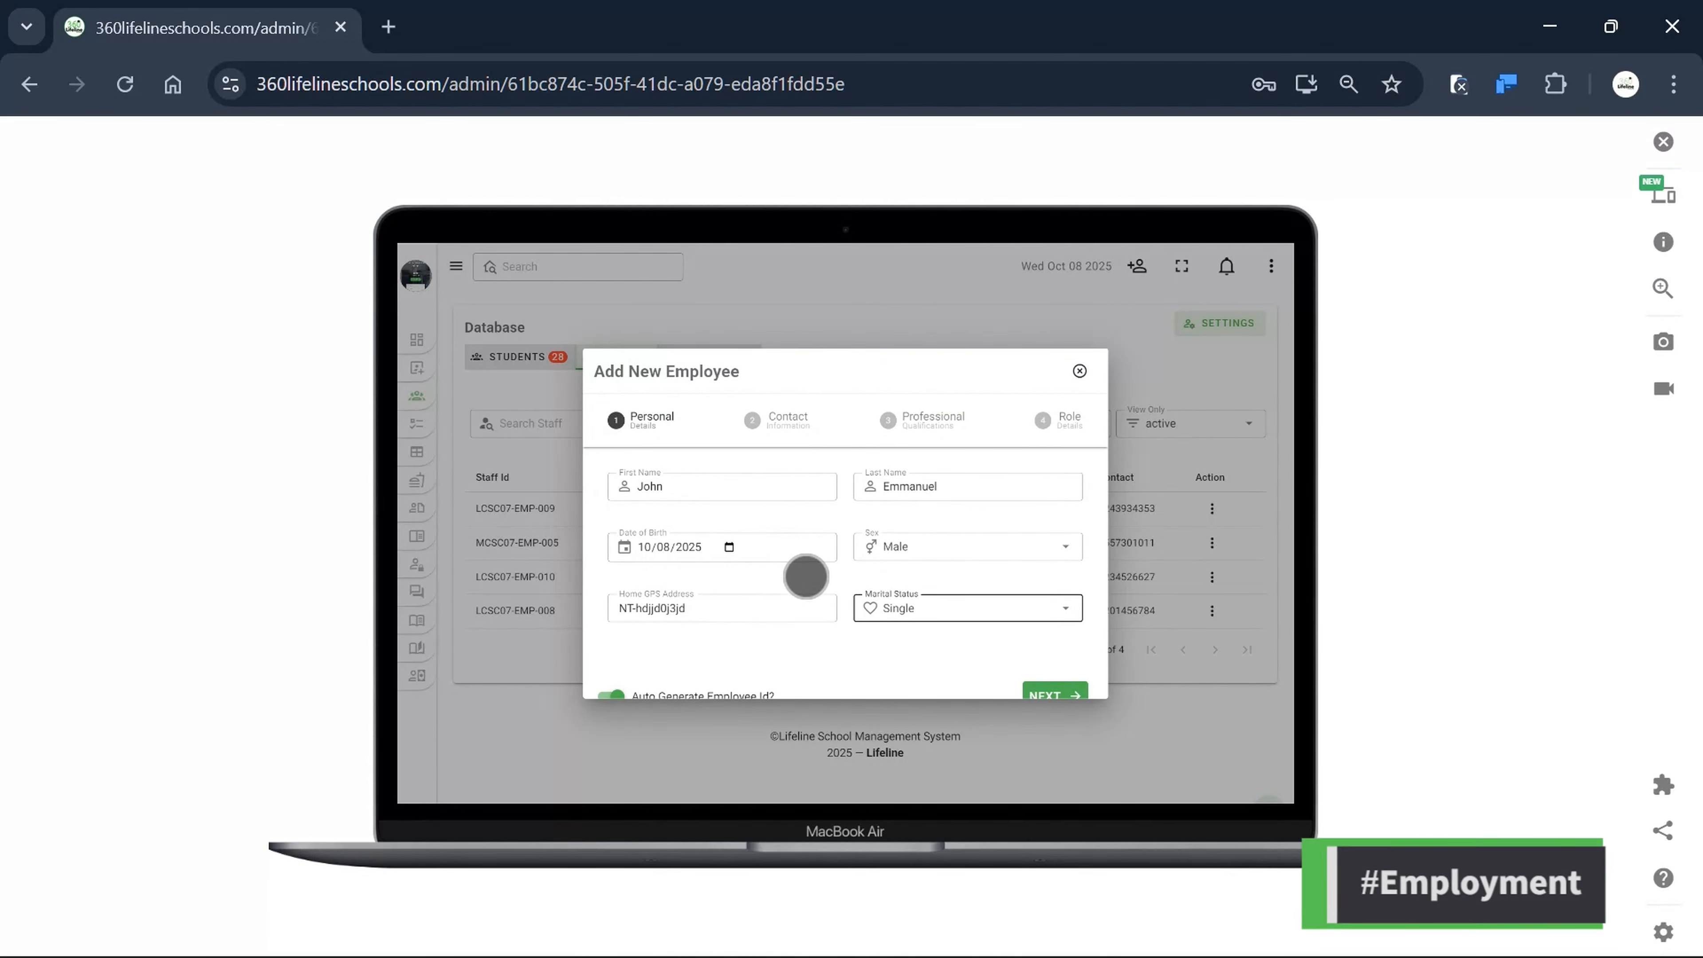
pyautogui.scroll(-1, 935, 590)
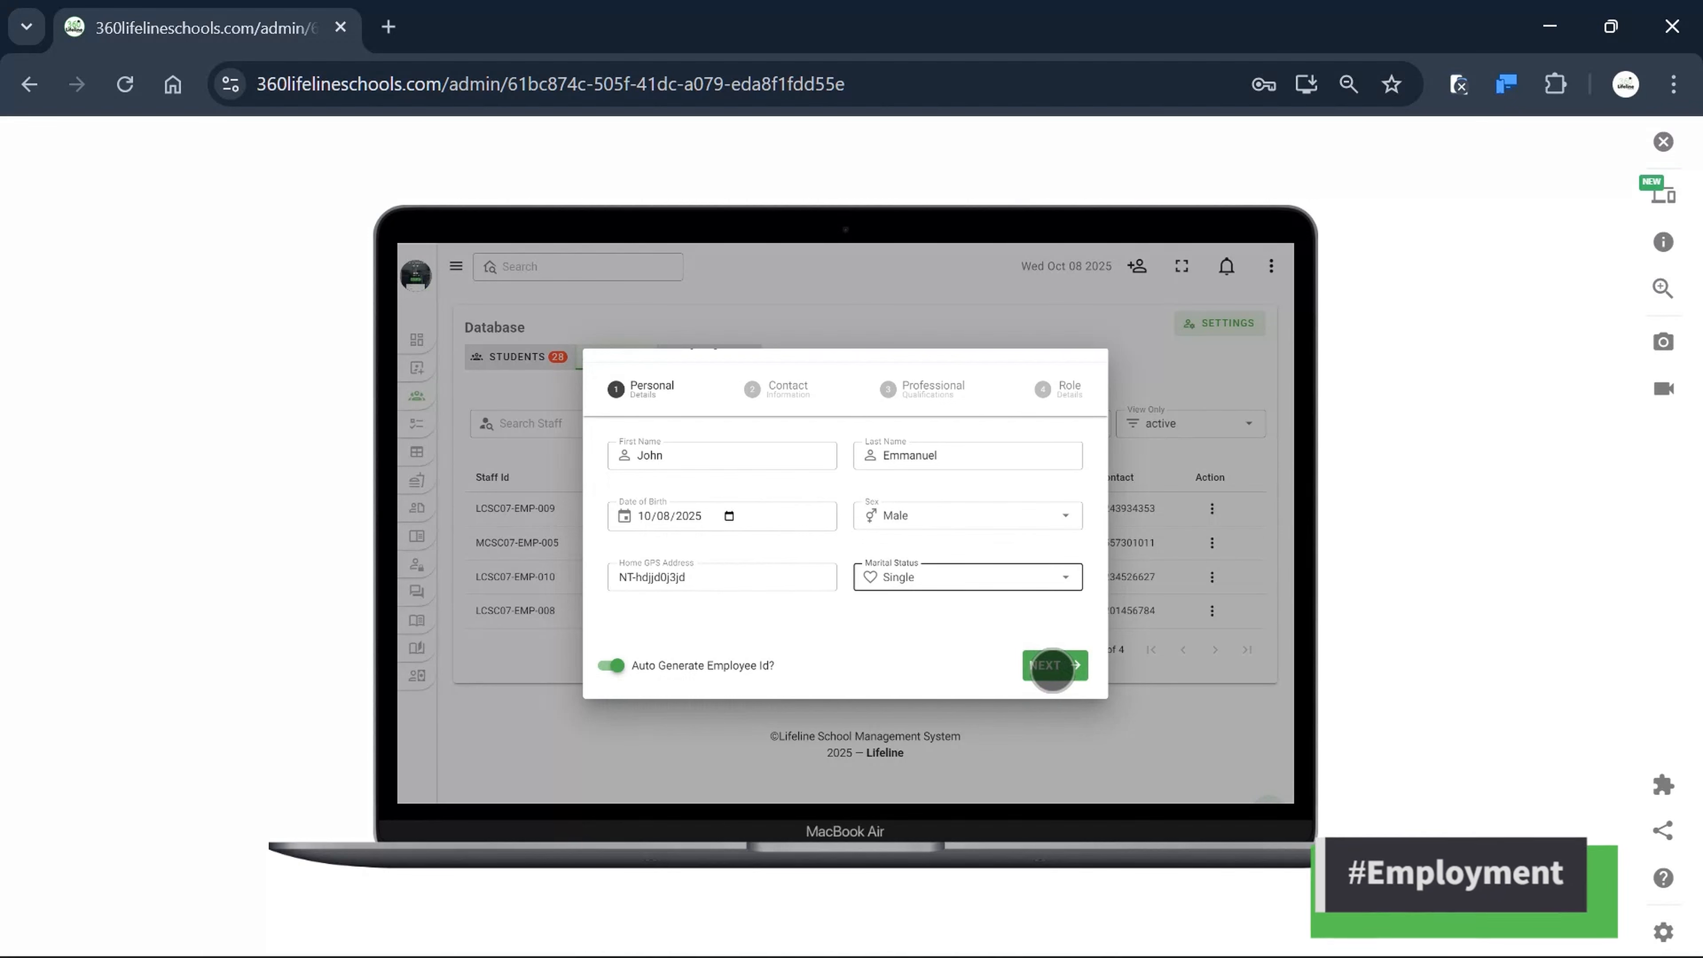
pyautogui.click(1050, 670)
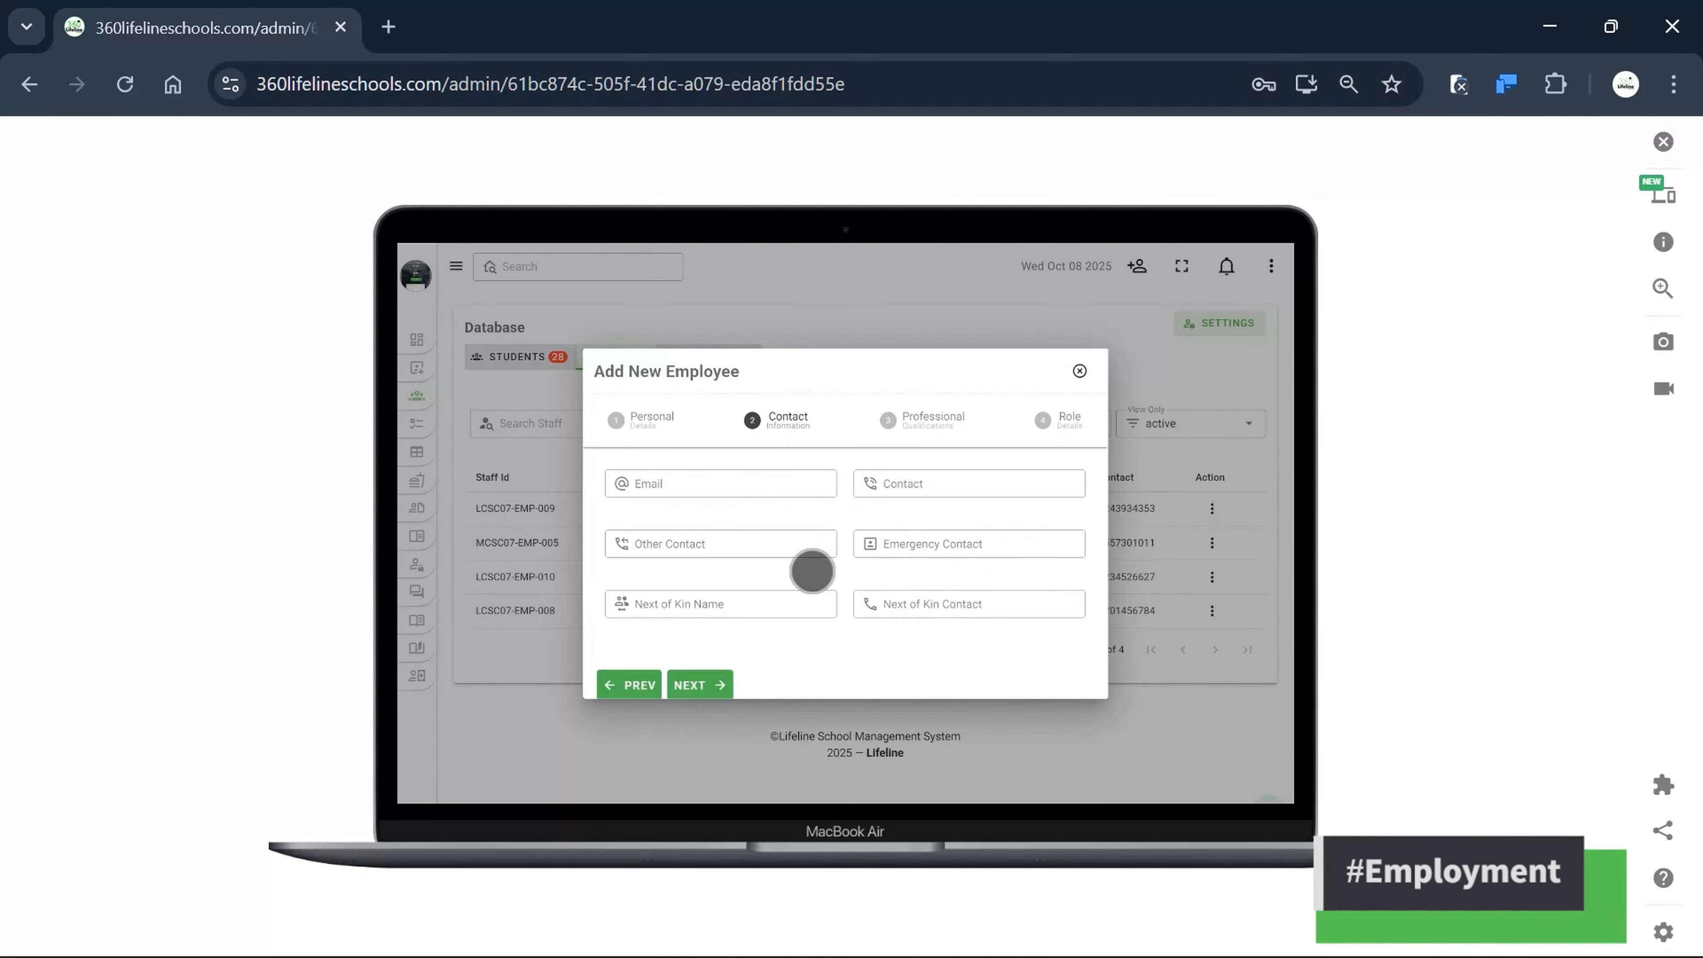
# Enter the employee's email address, main contact number and other contact number.
pyautogui.click(698, 468)
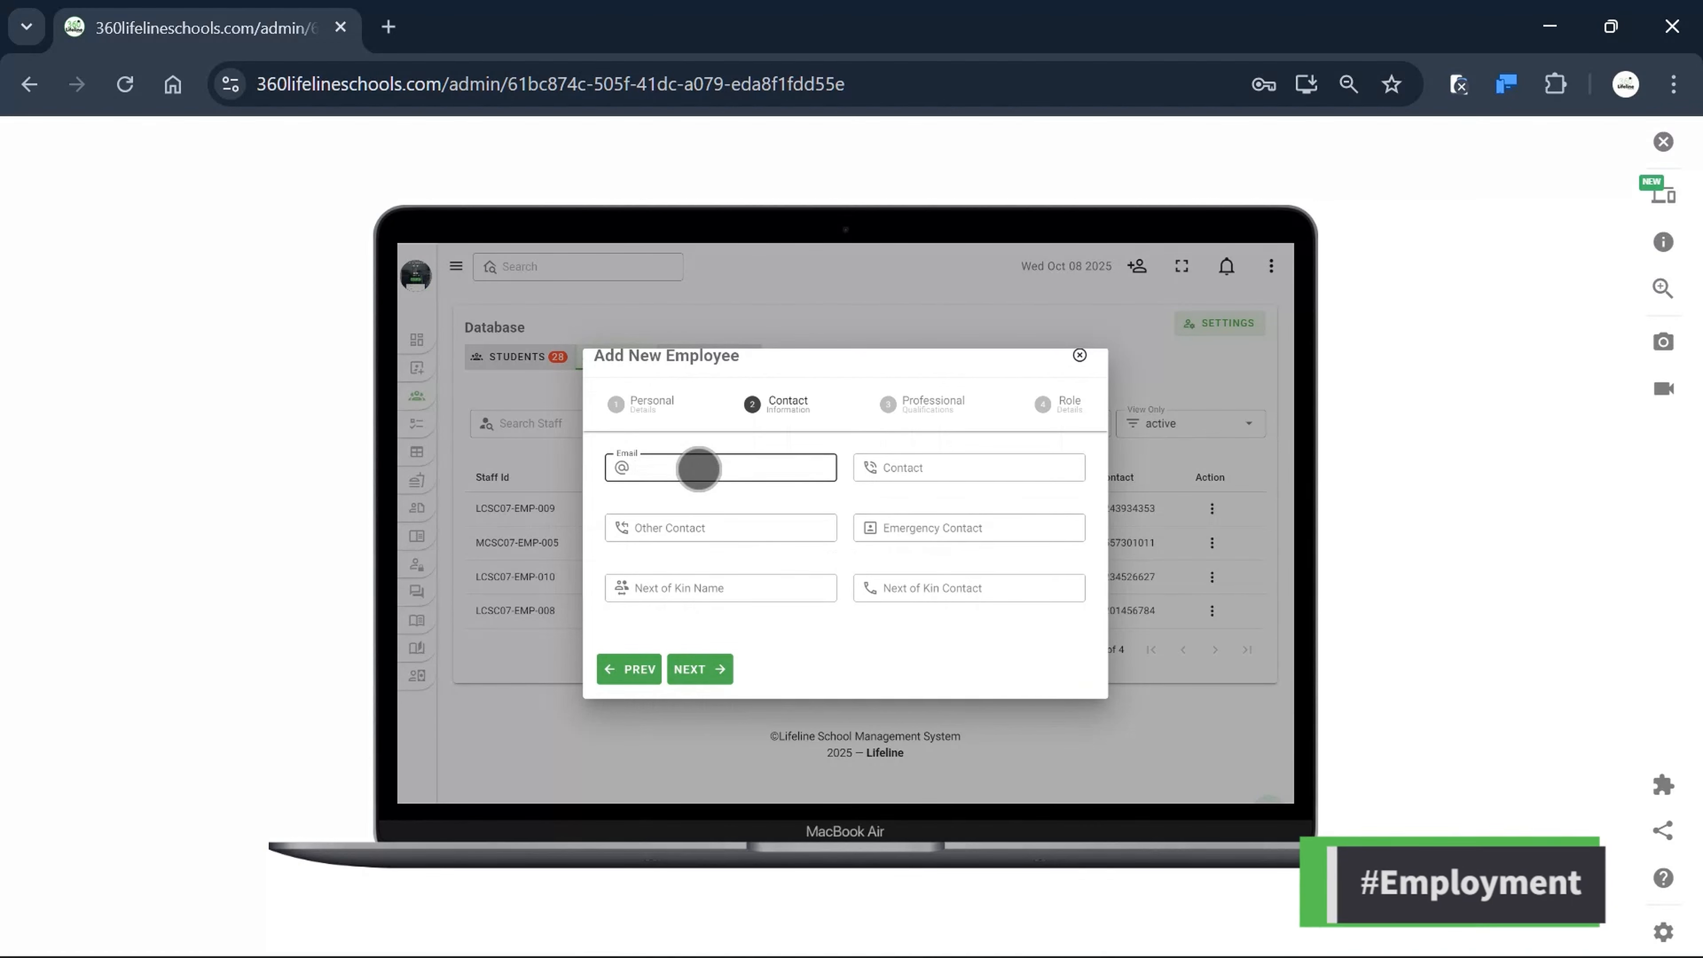
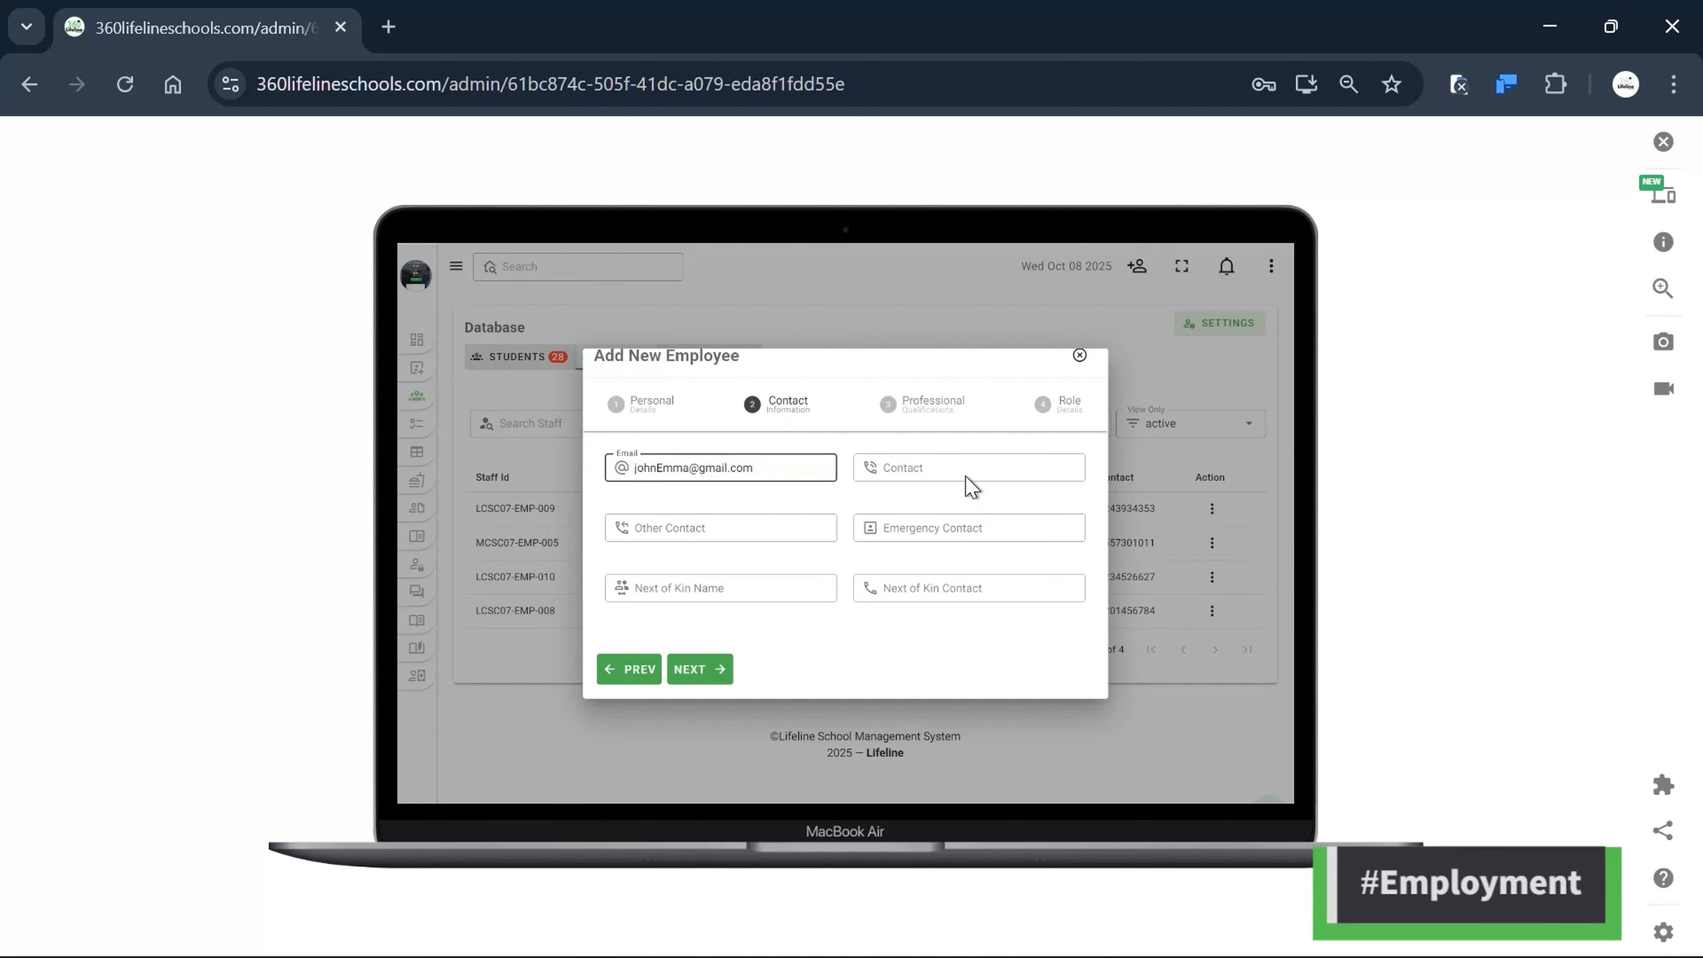
pyautogui.click(885, 478)
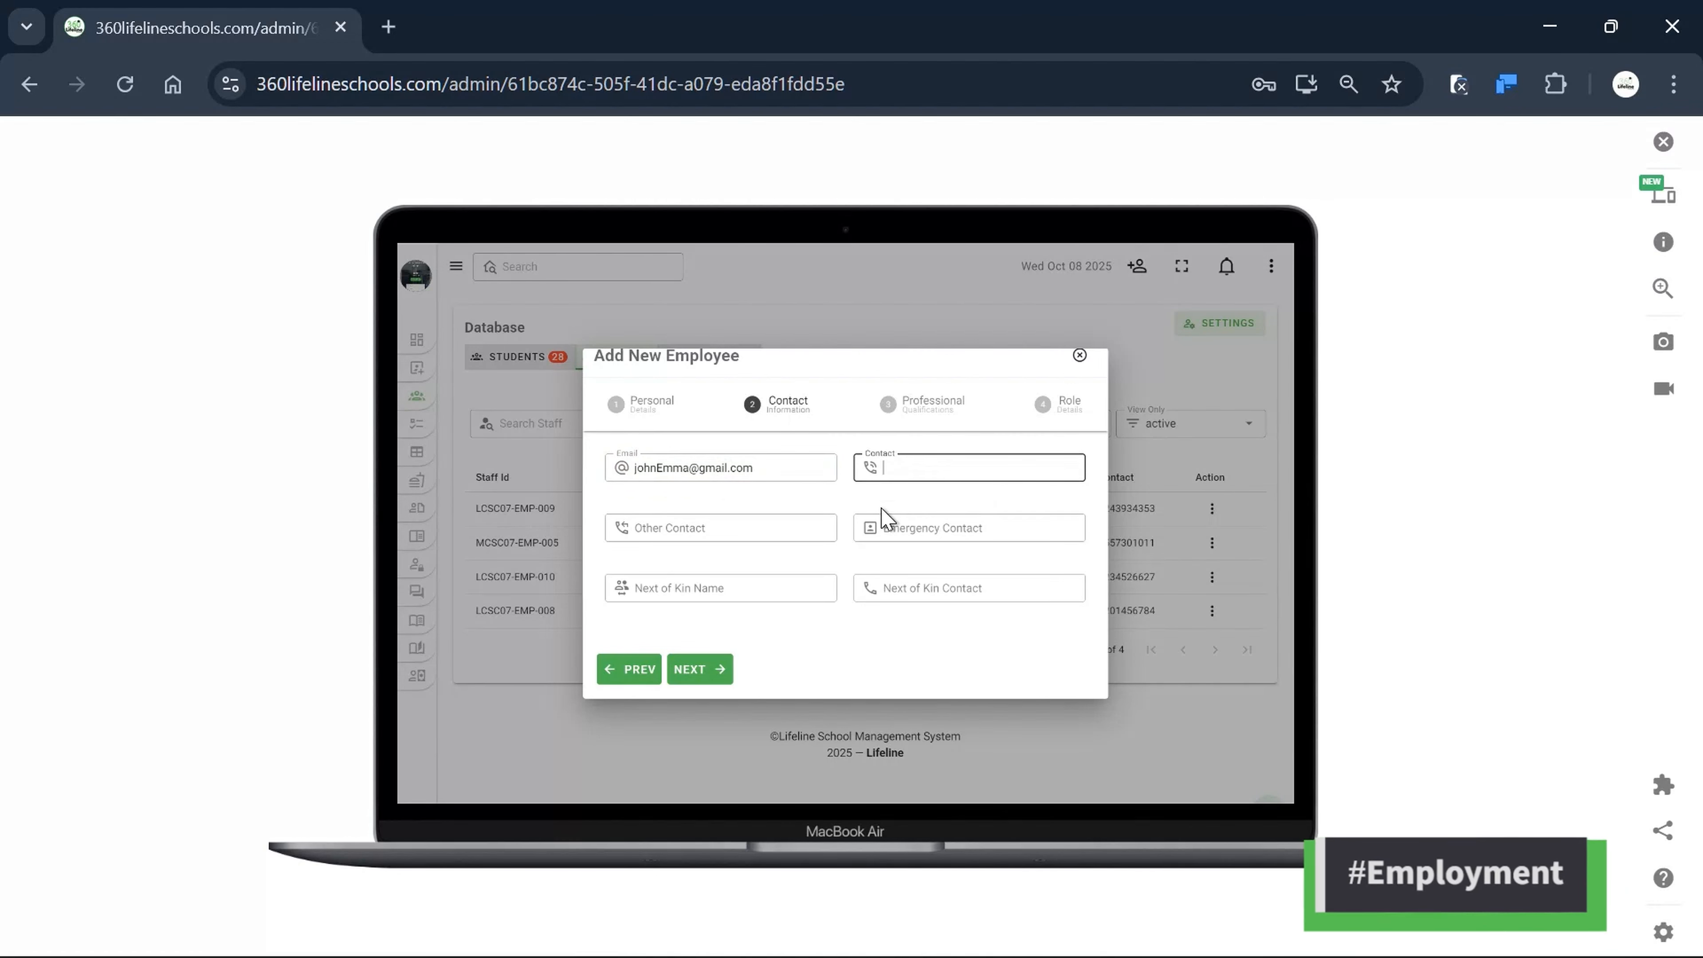
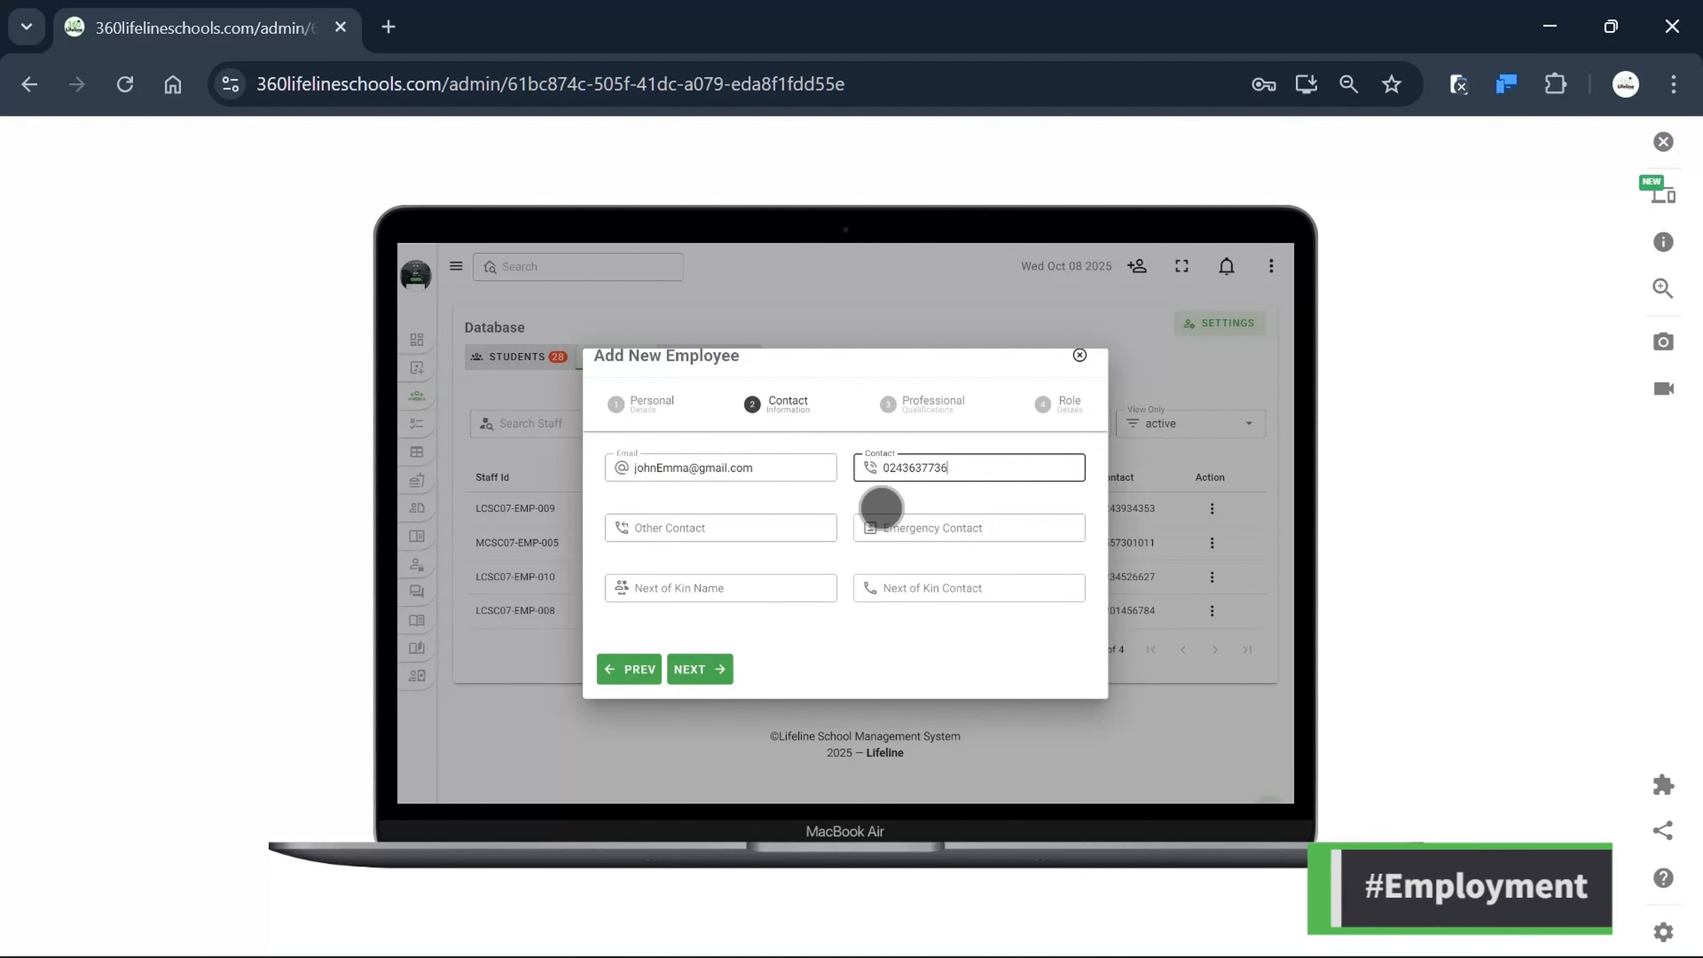
pyautogui.click(705, 531)
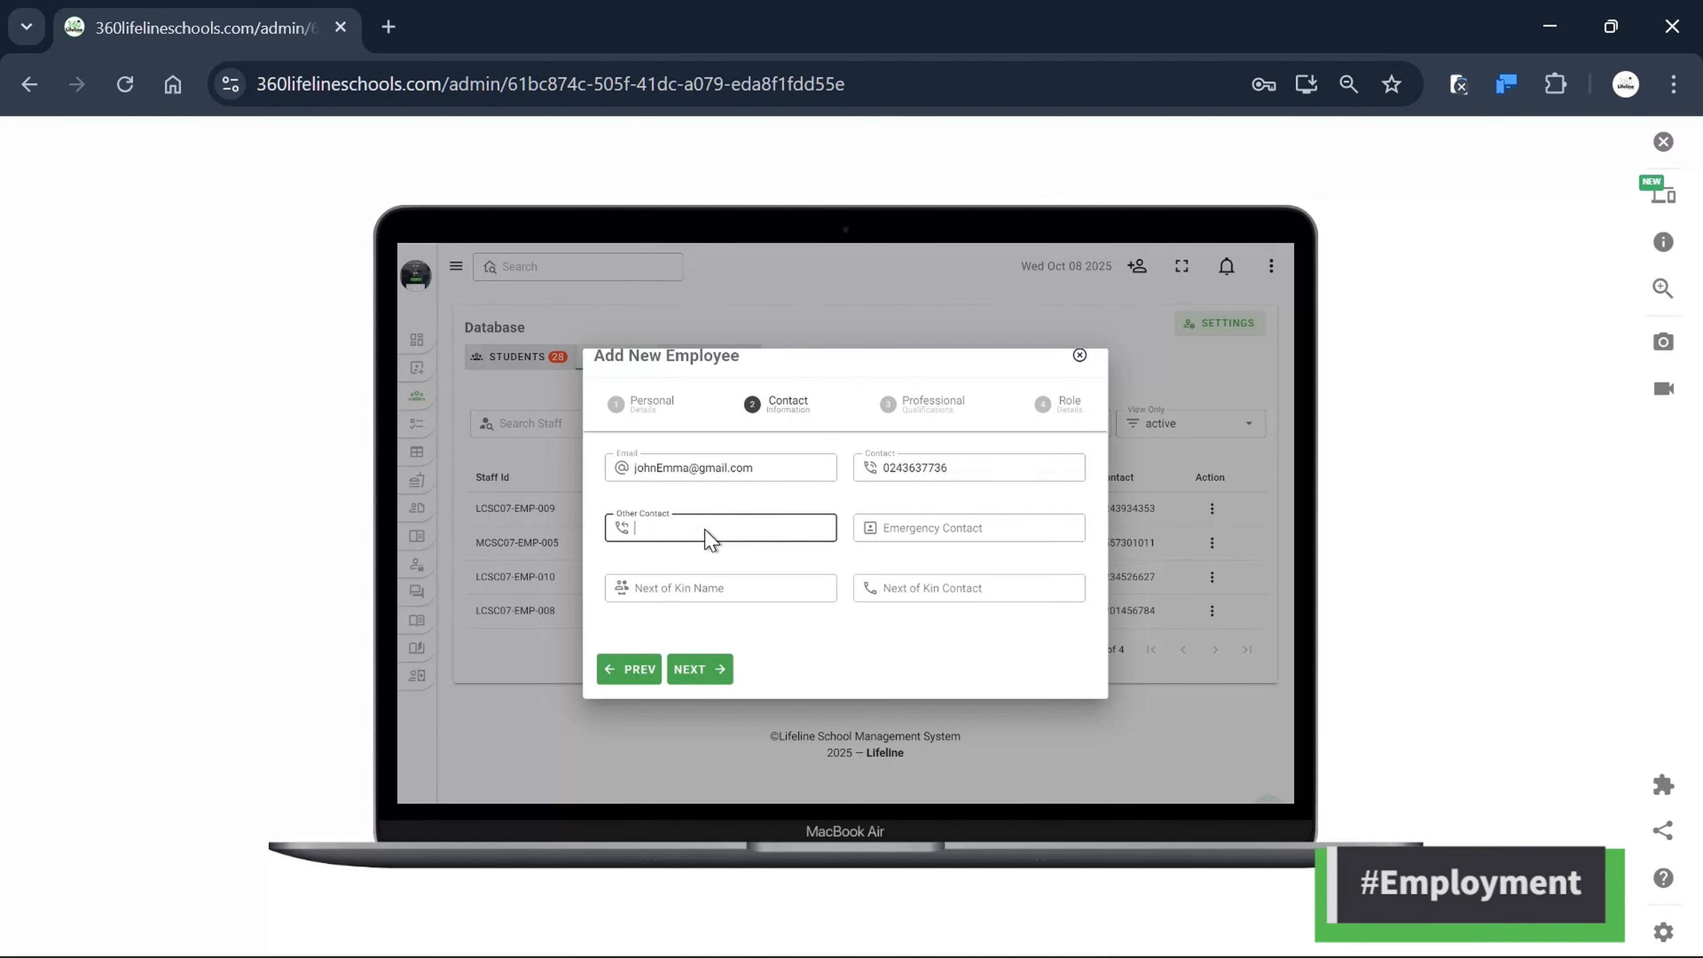
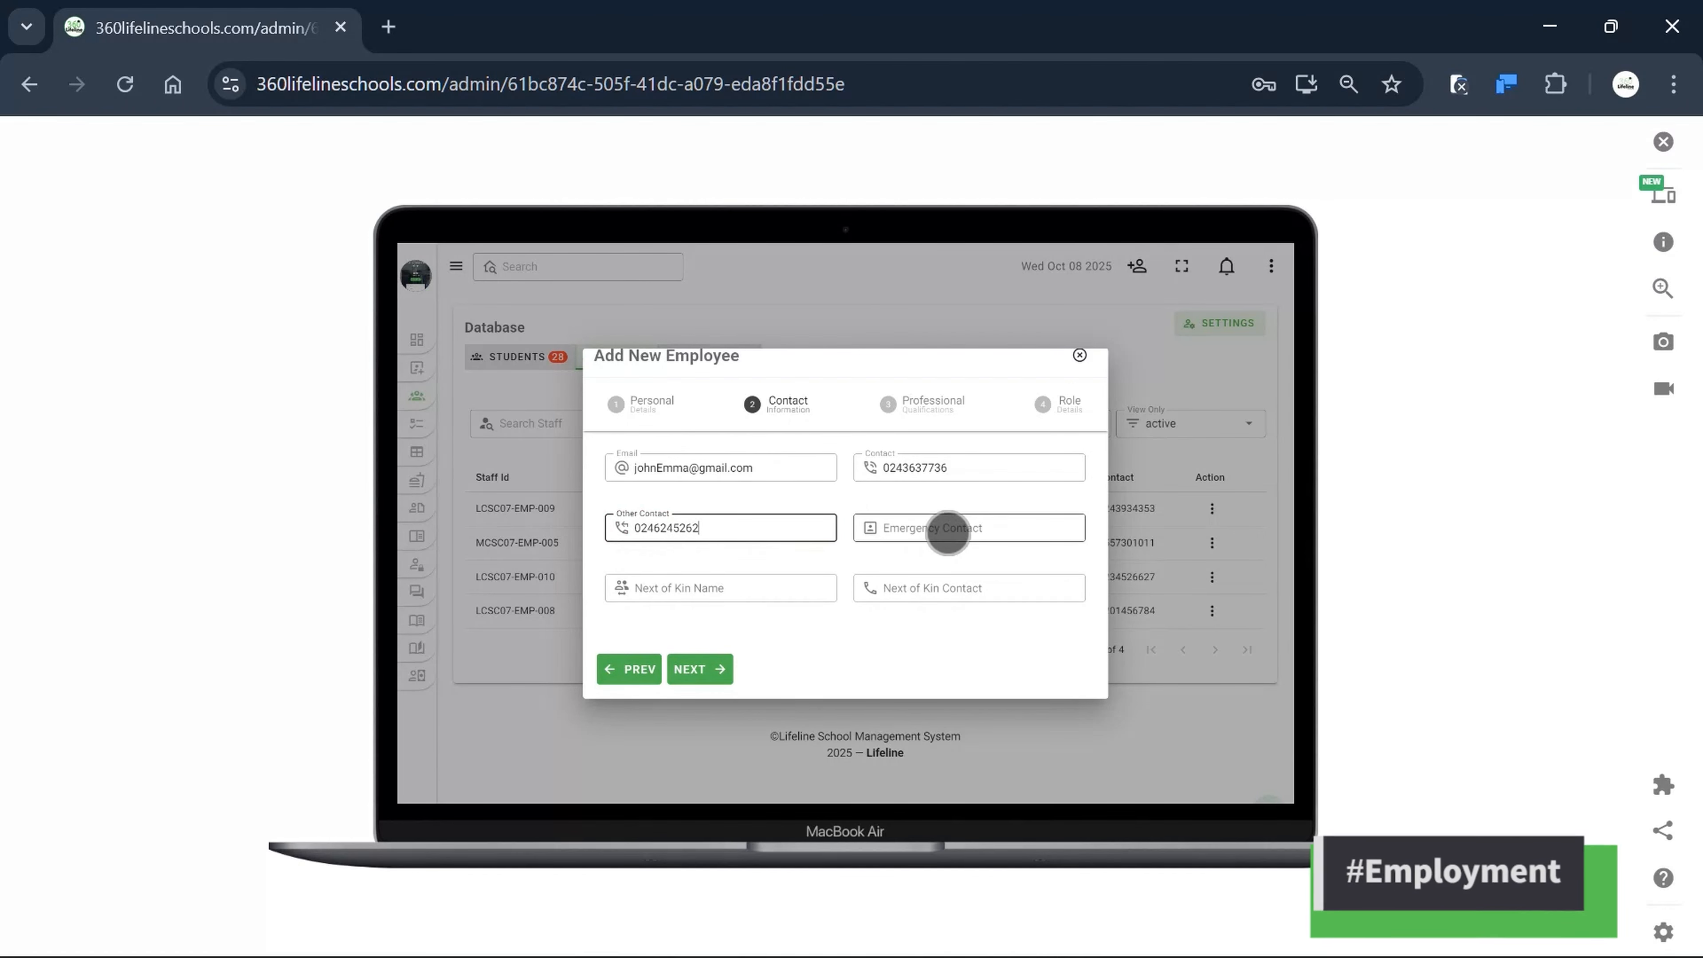
# Add the emergency contact, next-of-kin name and phone, and advance to Professional Qualifications.
pyautogui.click(947, 532)
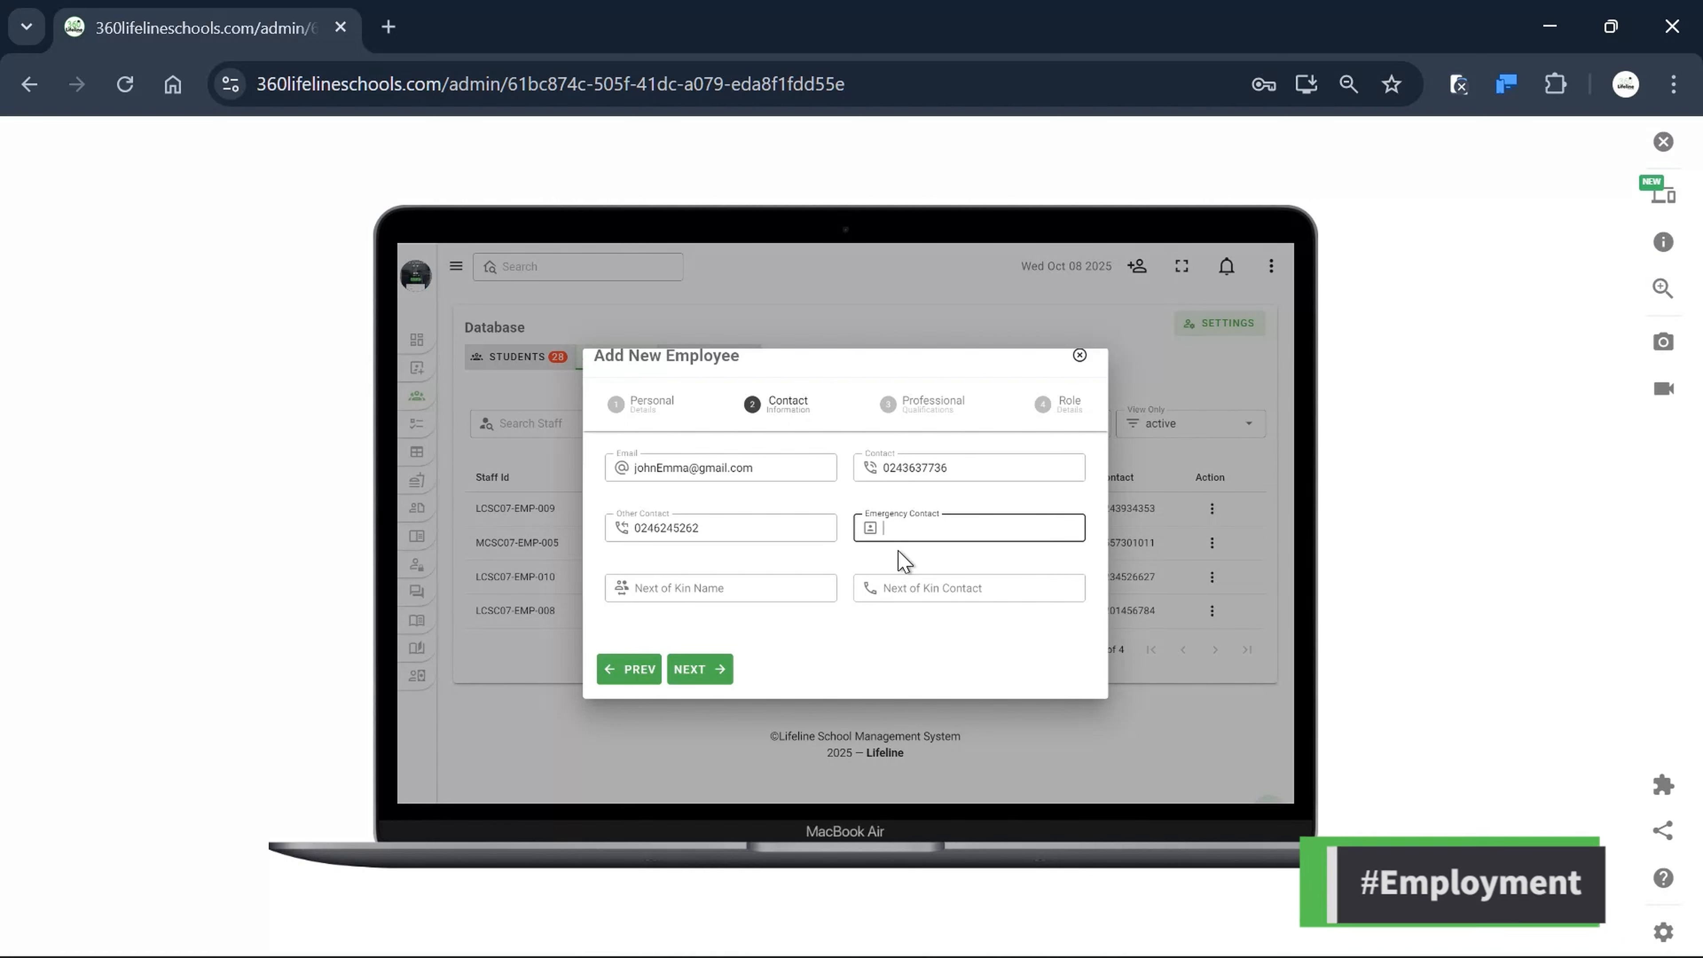
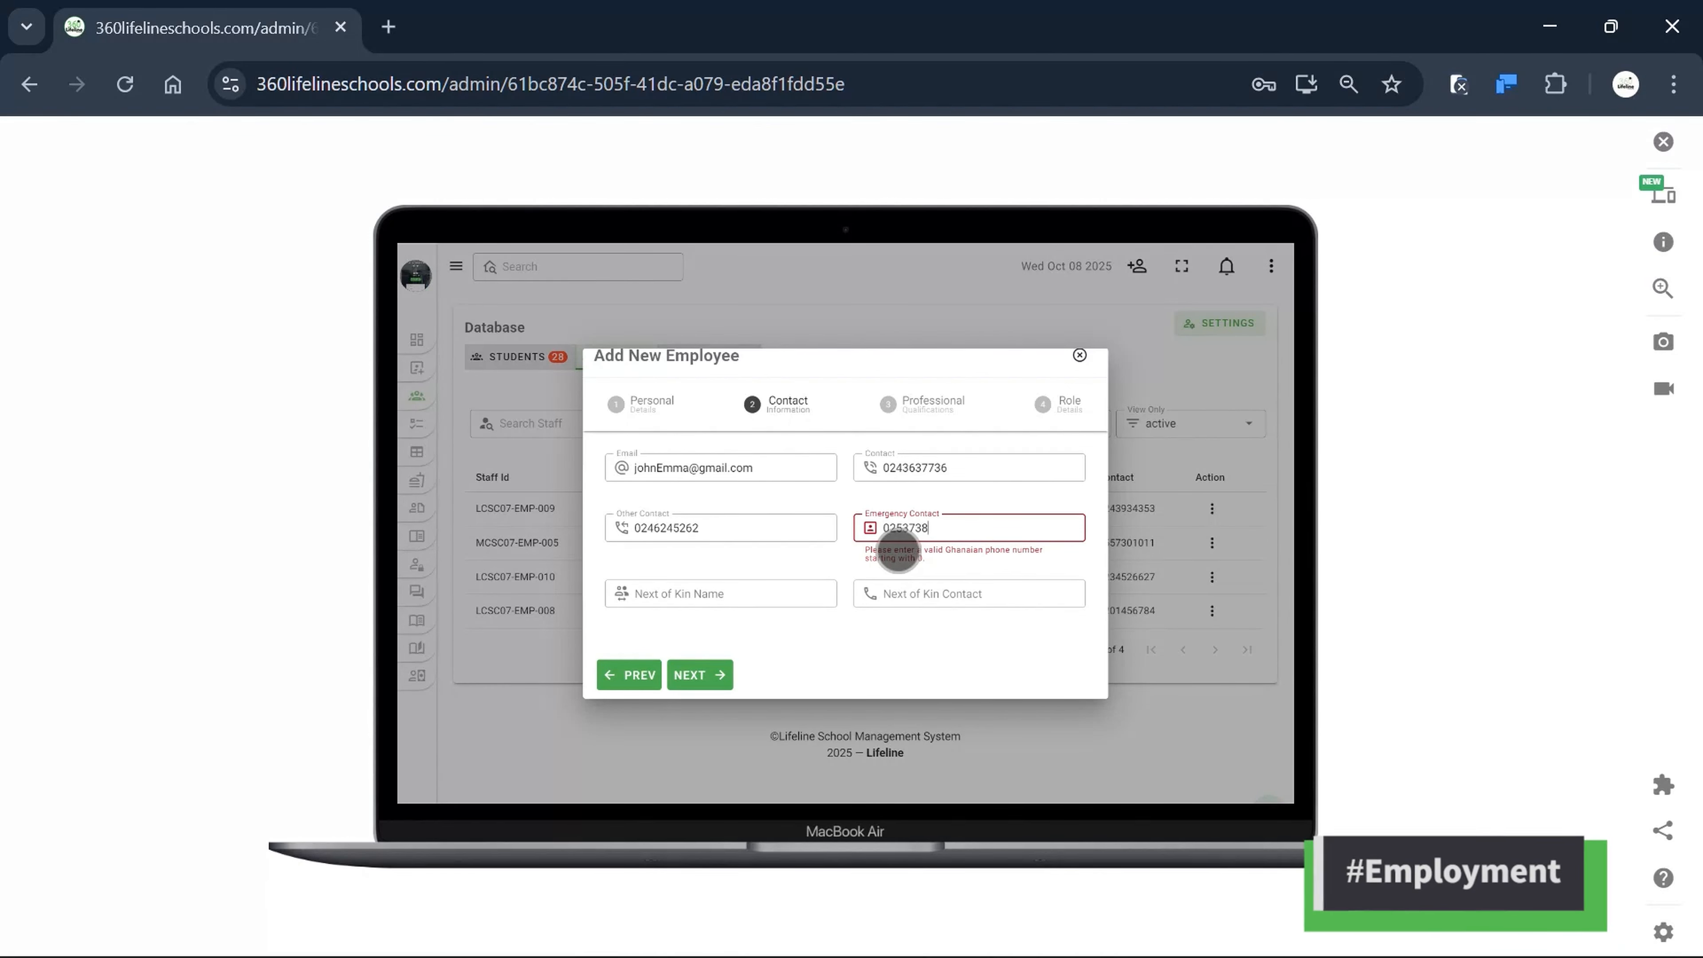
pyautogui.click(719, 599)
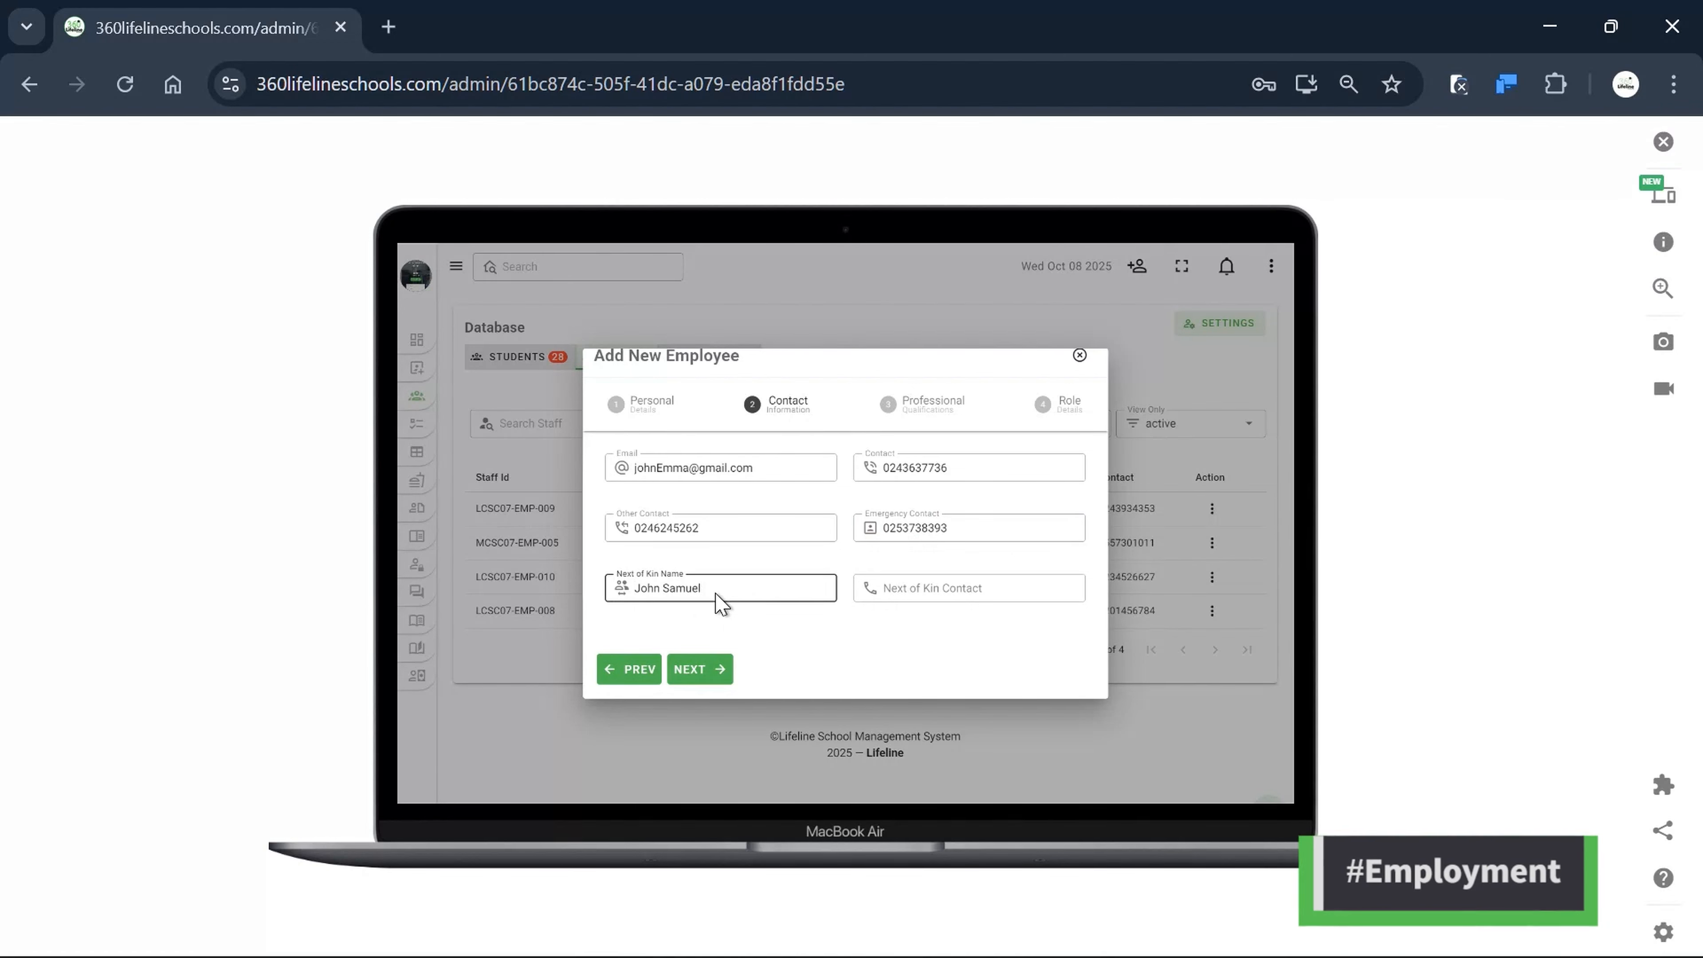
pyautogui.click(925, 597)
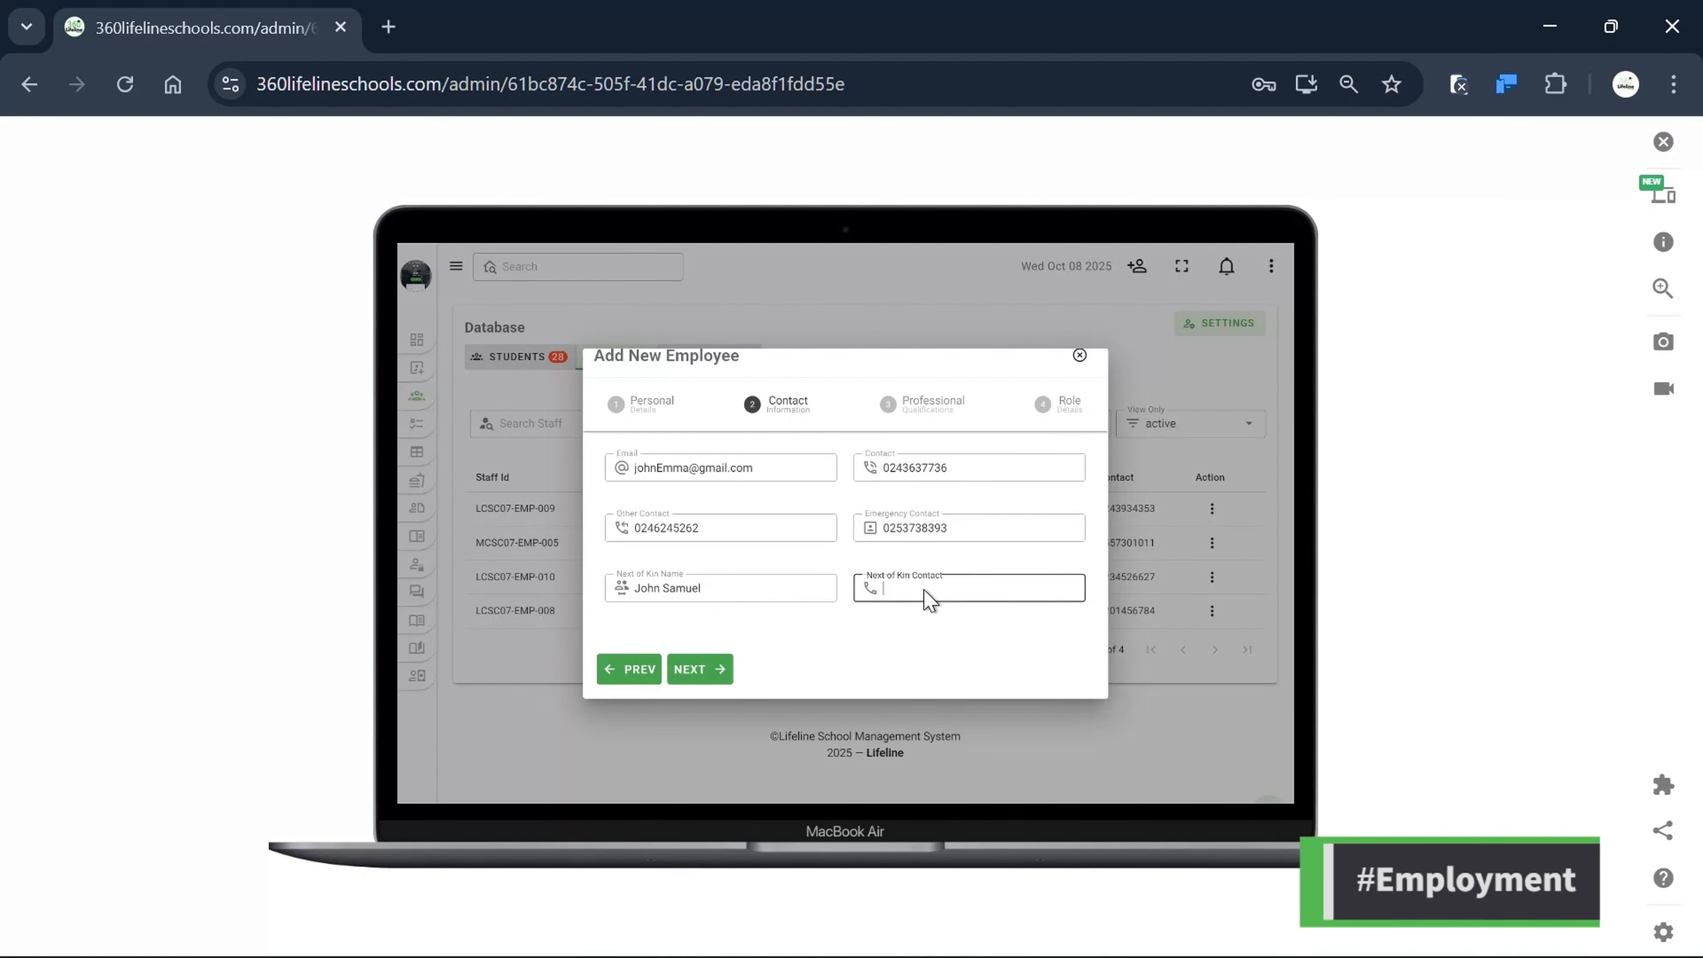
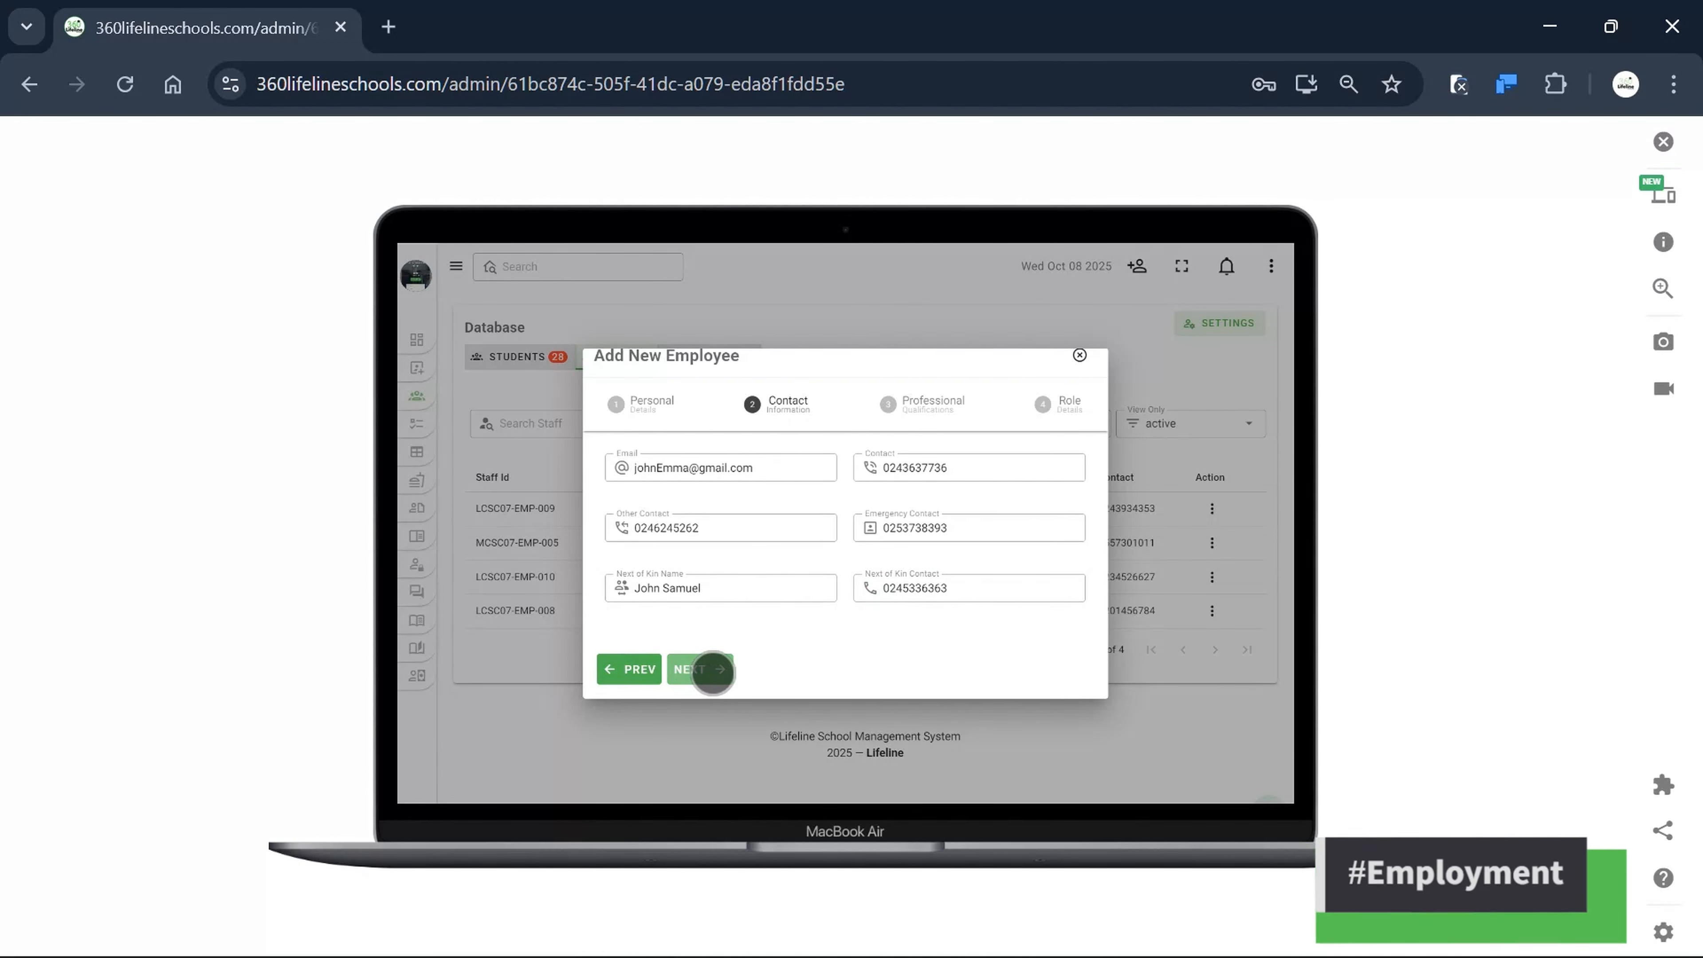
pyautogui.click(704, 669)
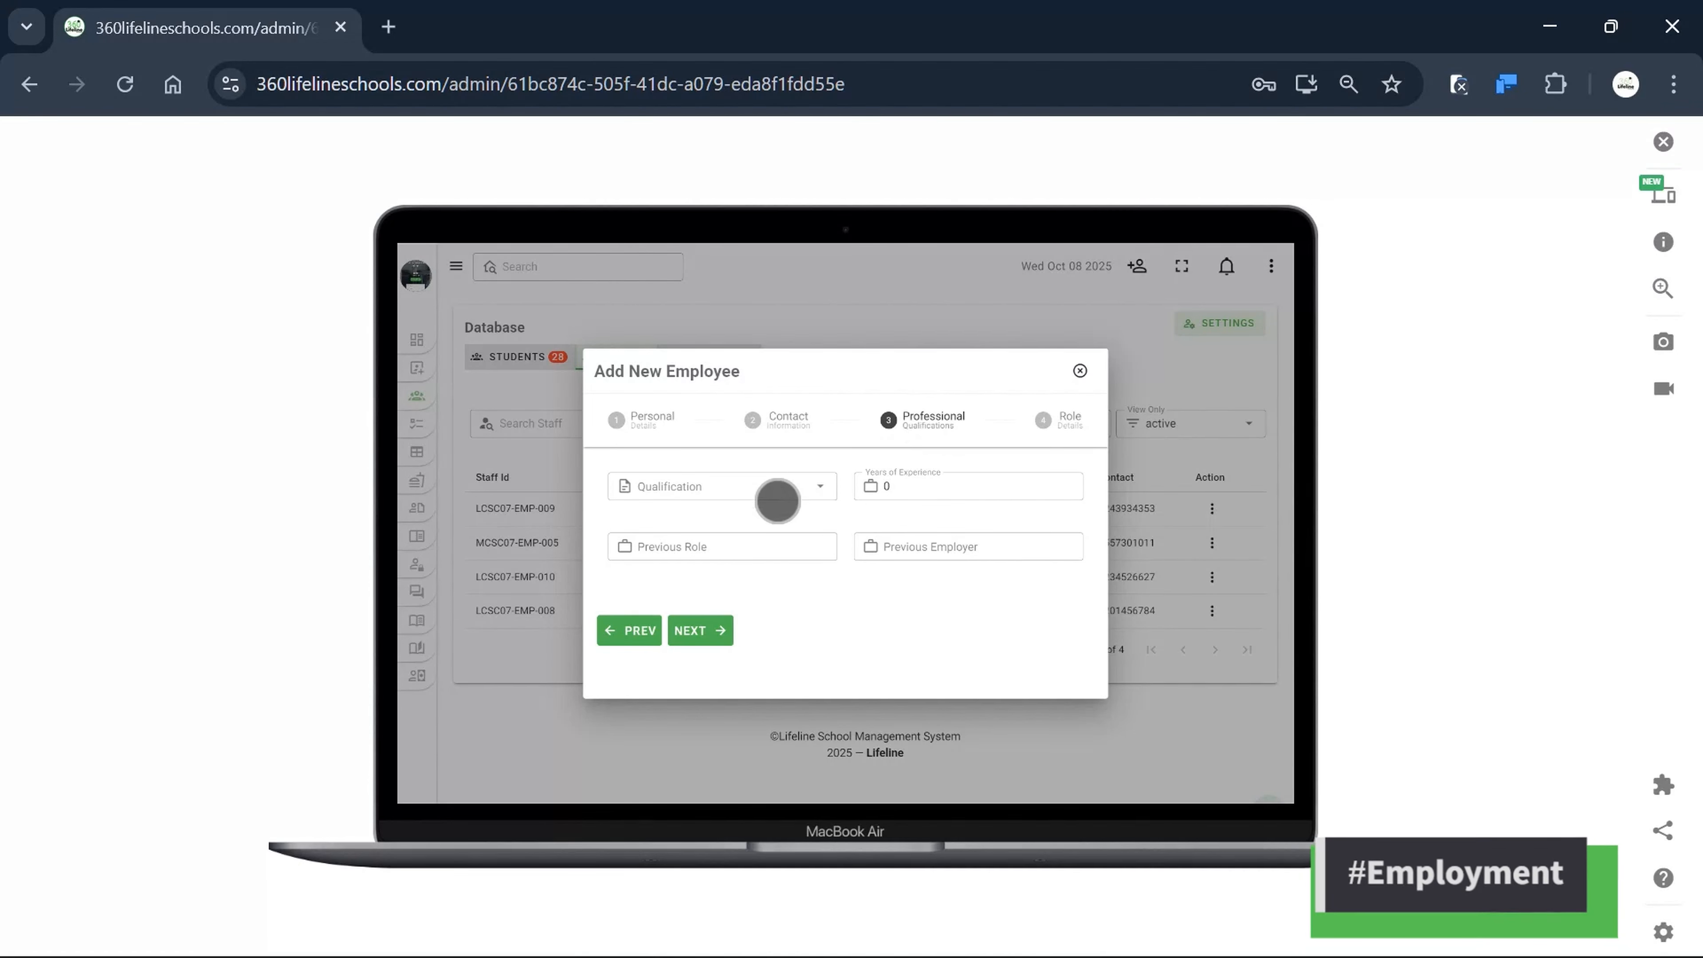
# Set qualification Degree, 5 years experience, previous role Teacher and previous employer N/A.
pyautogui.click(774, 487)
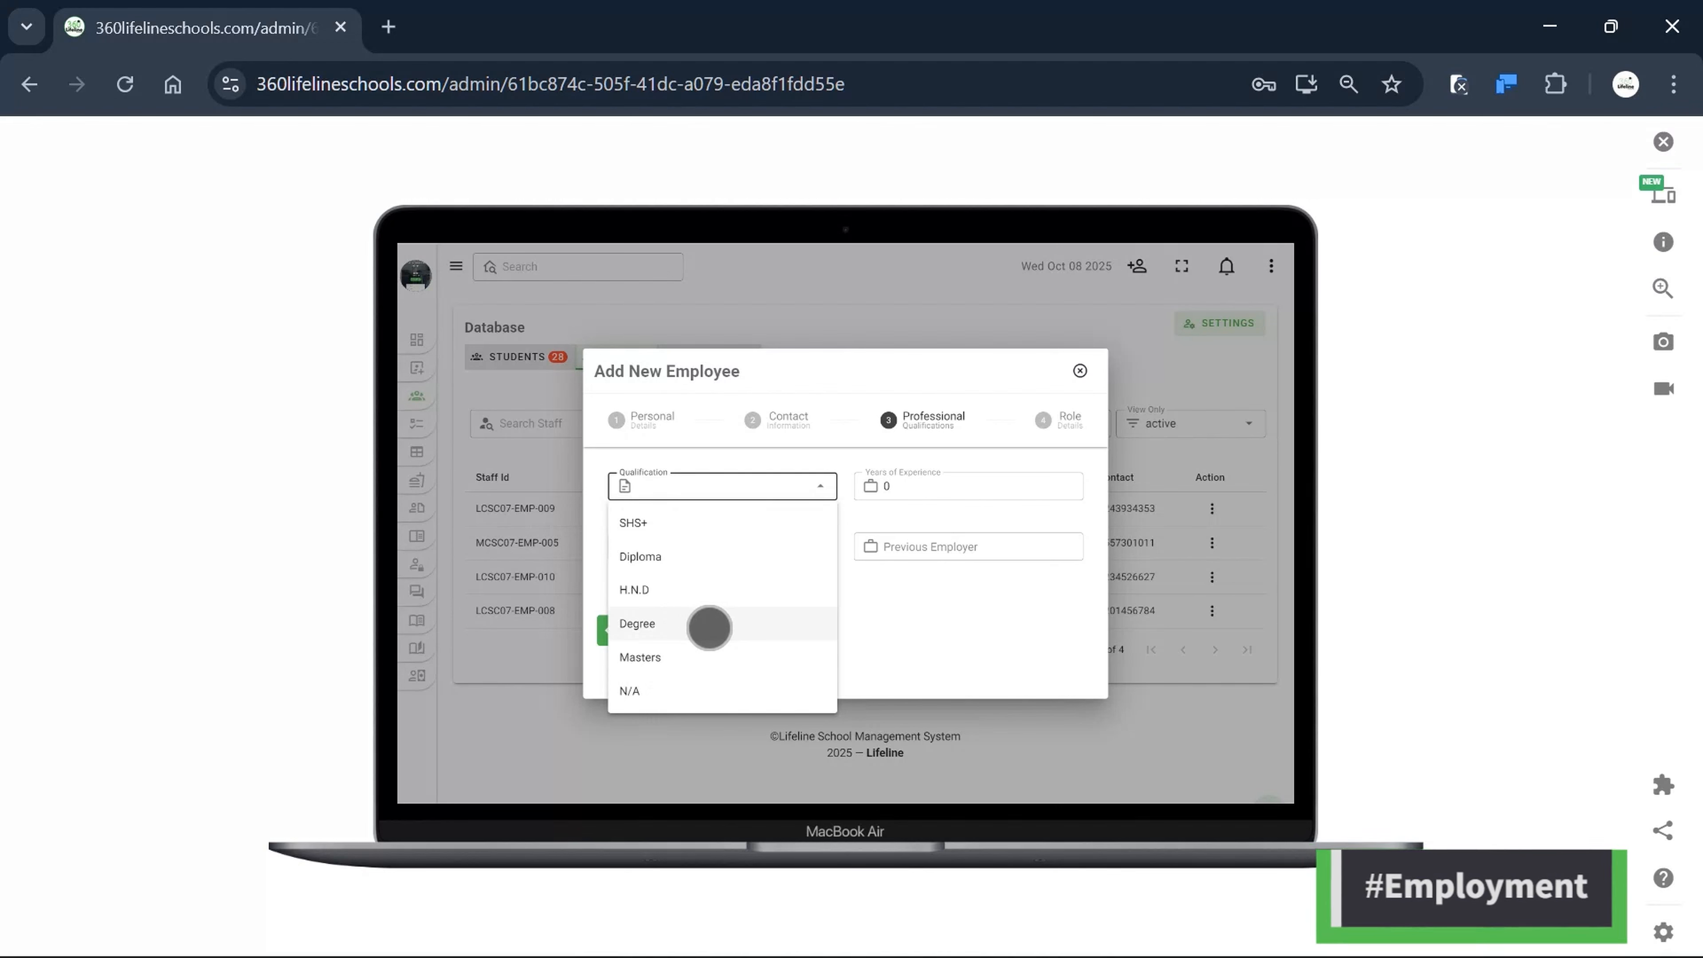
pyautogui.click(709, 624)
pyautogui.click(920, 488)
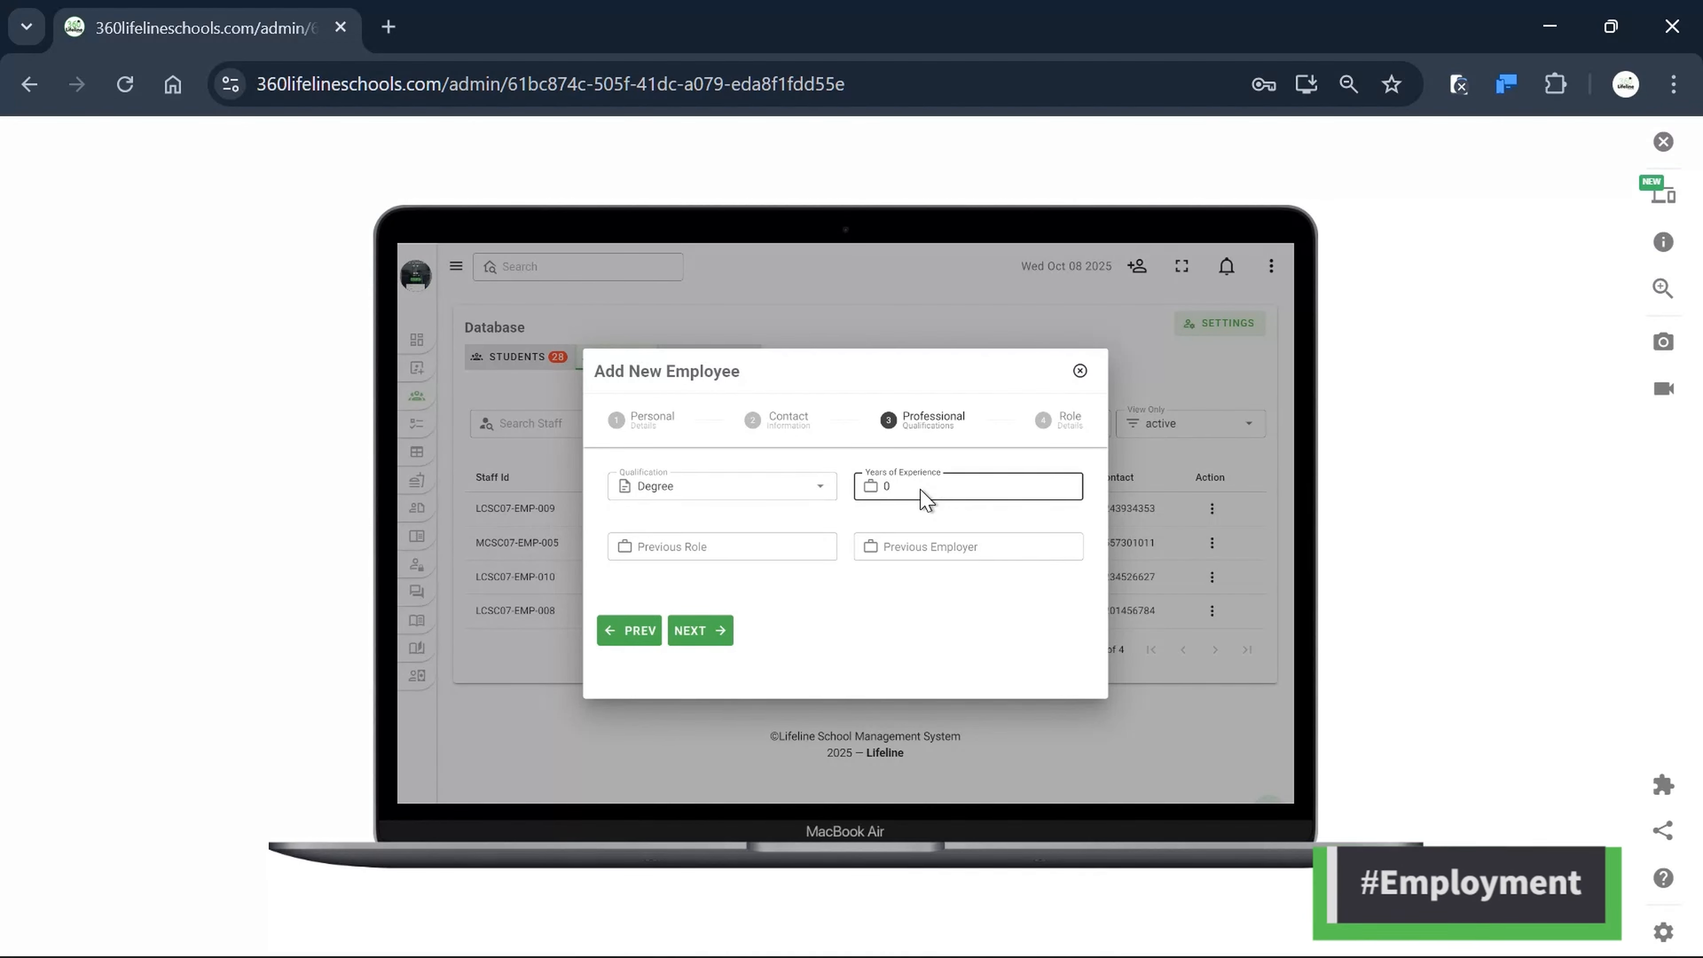
pyautogui.press('BackSpace')
pyautogui.click(919, 488)
pyautogui.write('5')
pyautogui.click(699, 544)
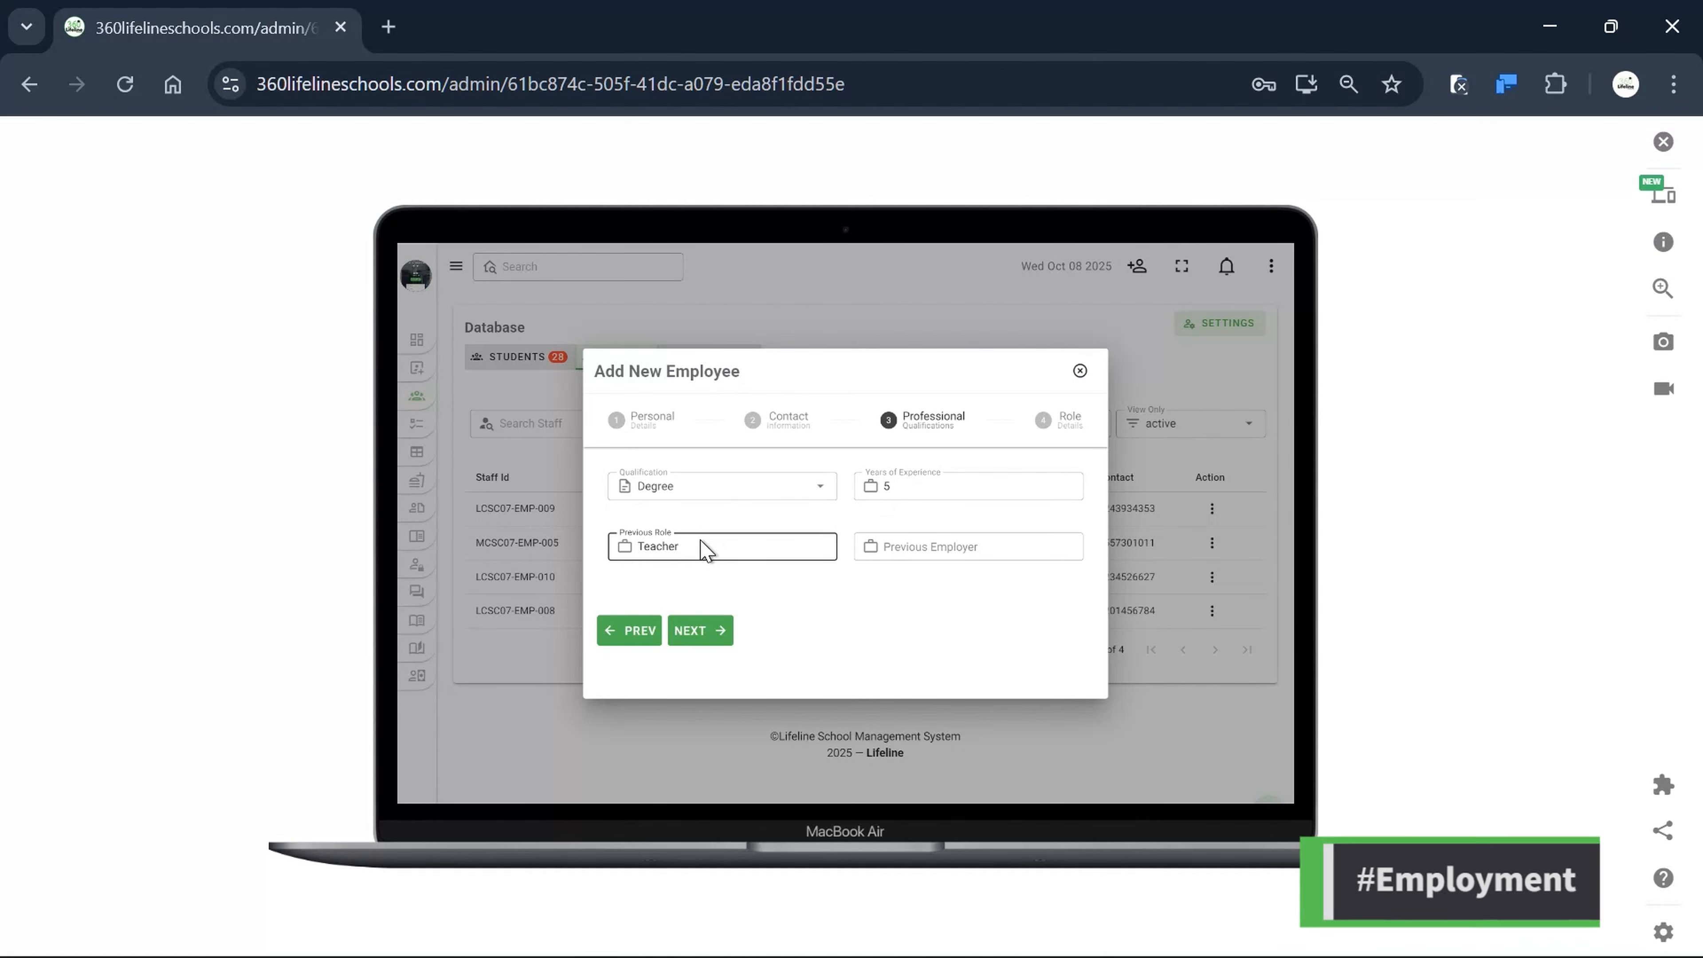
pyautogui.click(931, 546)
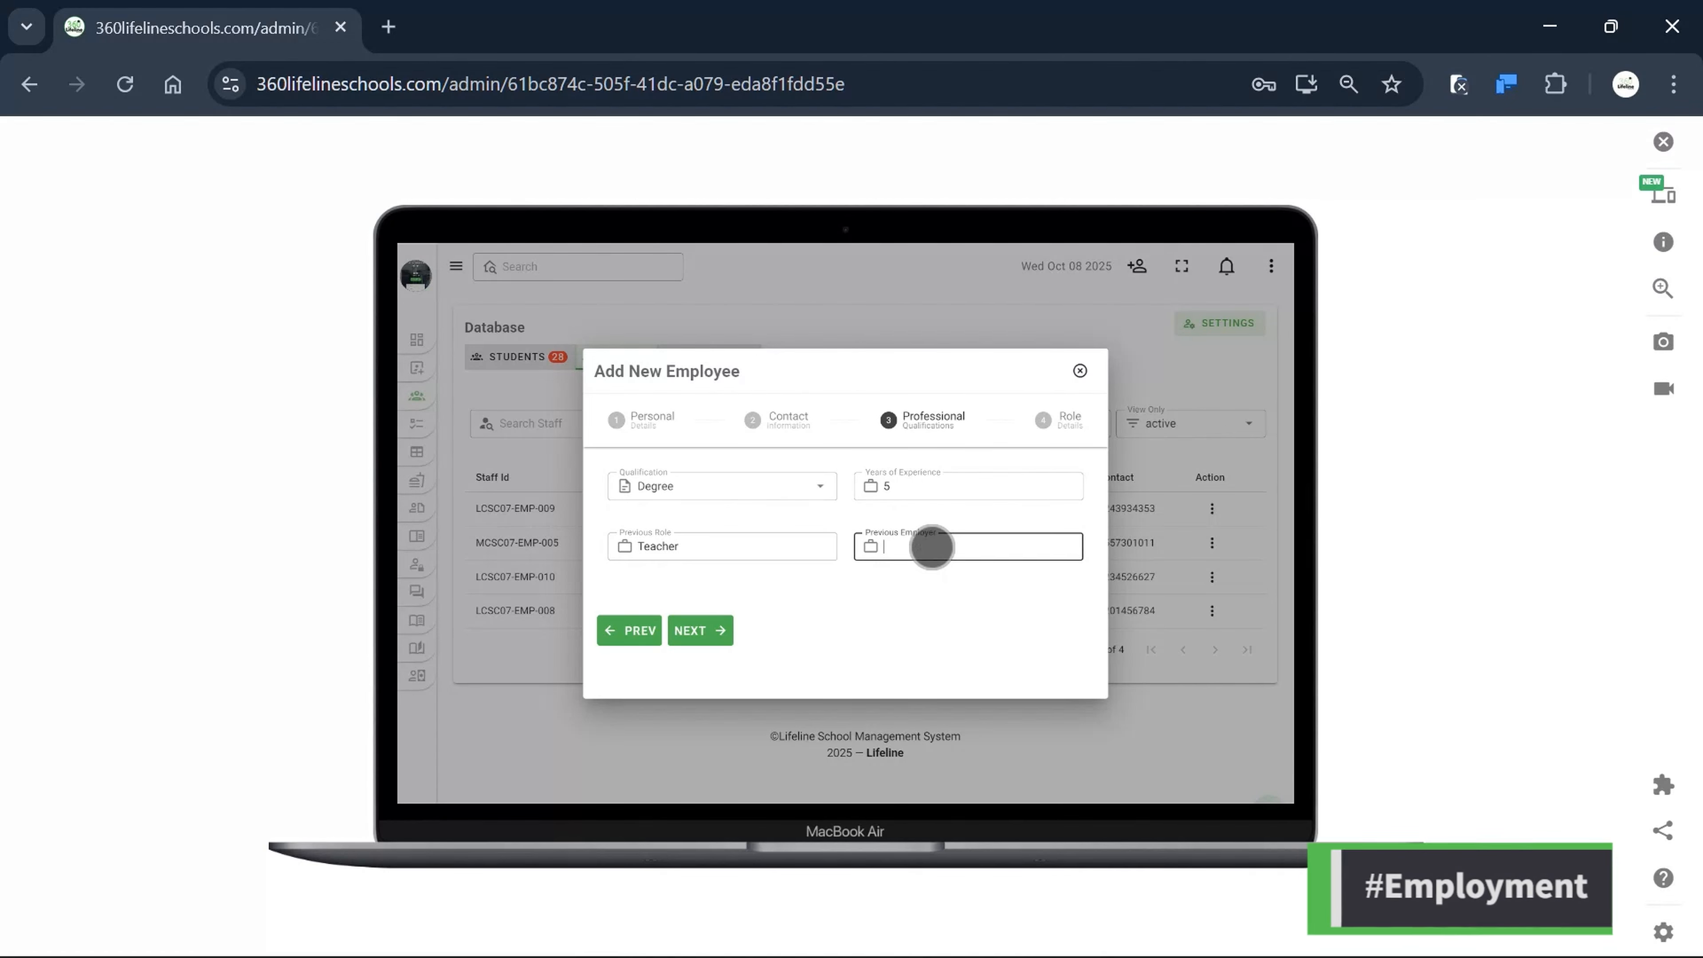
pyautogui.write('N')
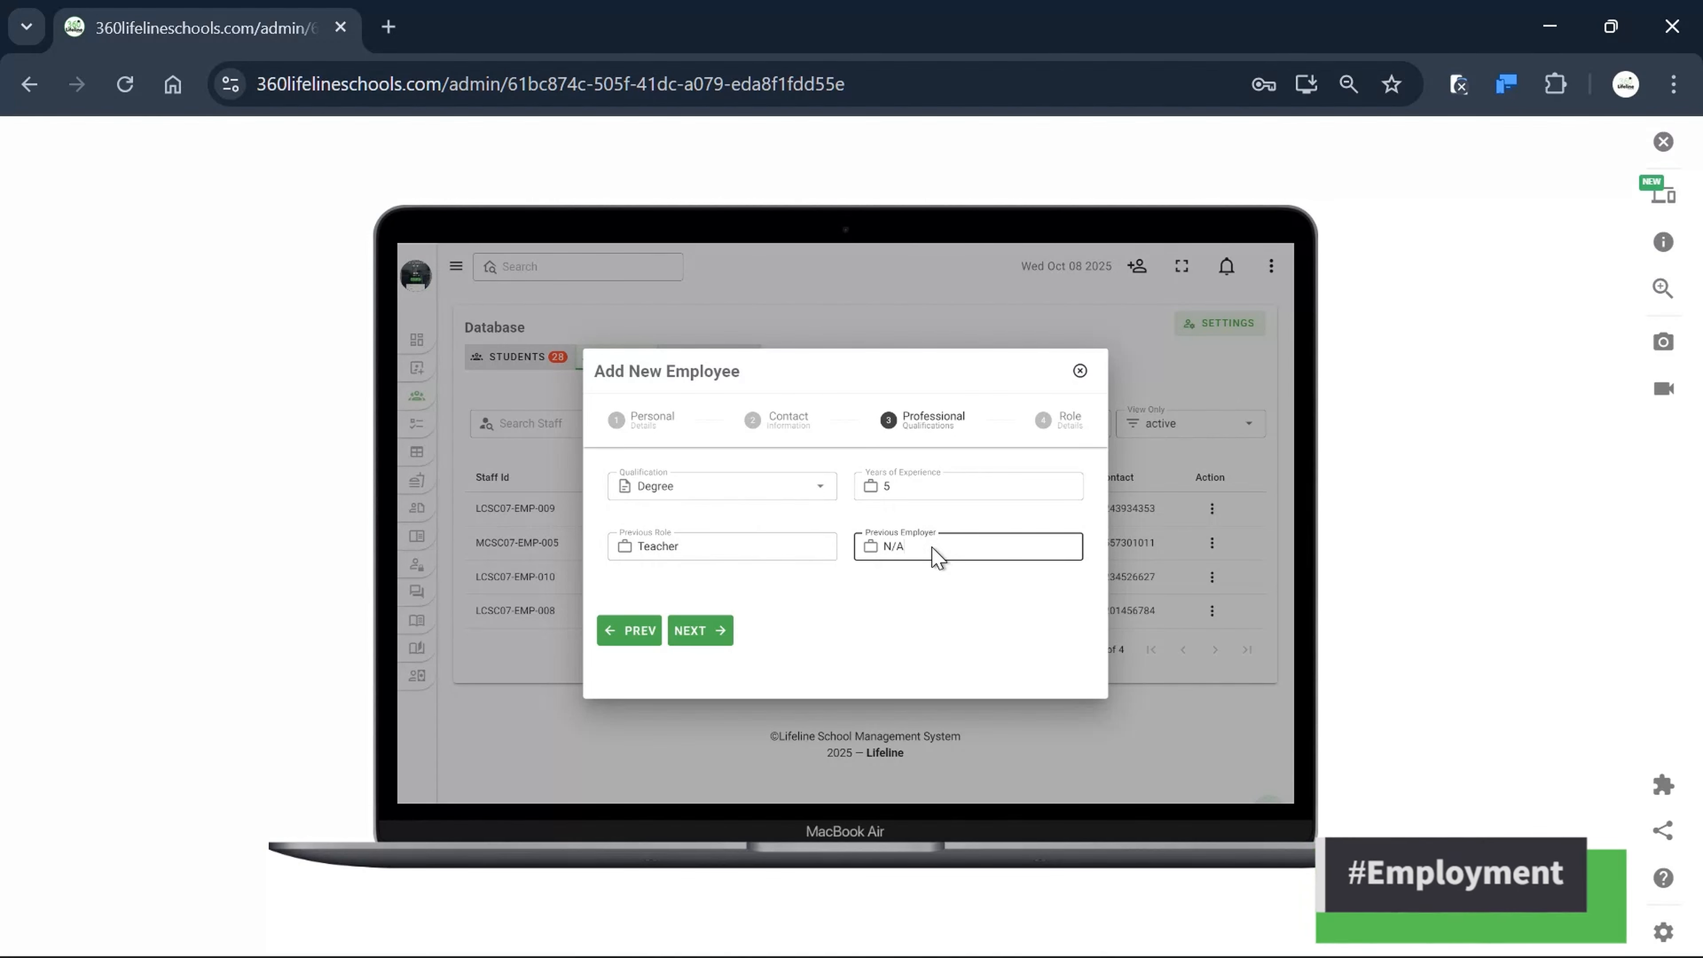
pyautogui.write('/A')
pyautogui.click(697, 629)
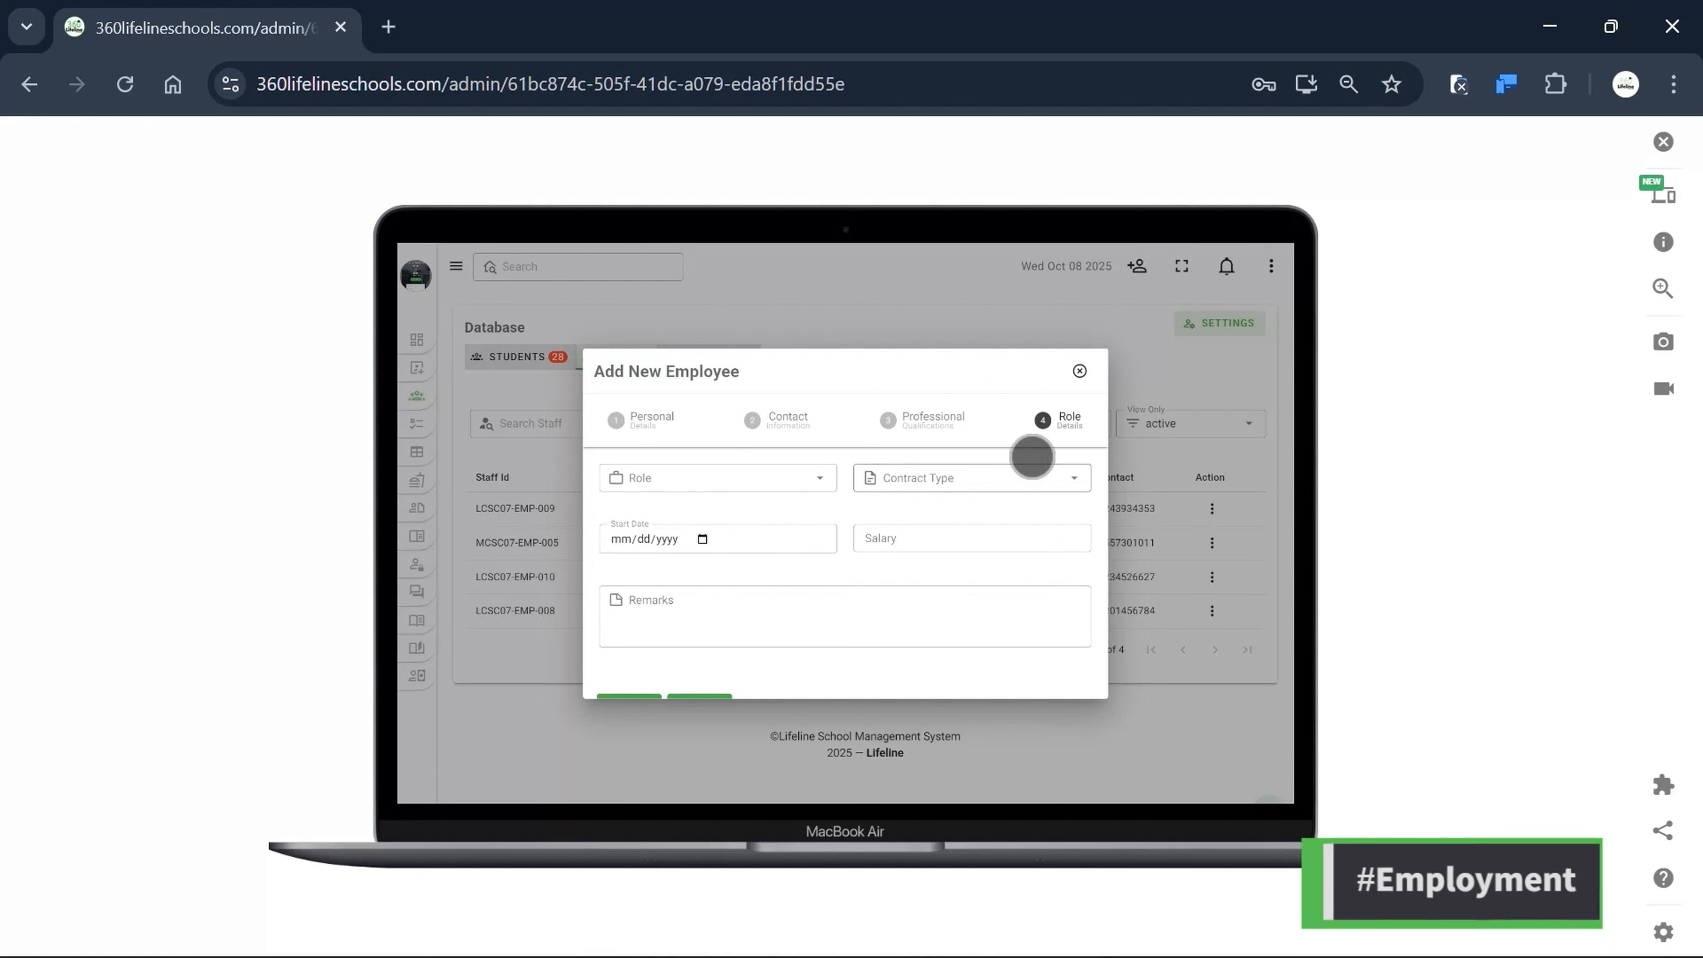
# Set role Teacher, contract type Full-Time and start date 10/15/2025.
pyautogui.click(715, 475)
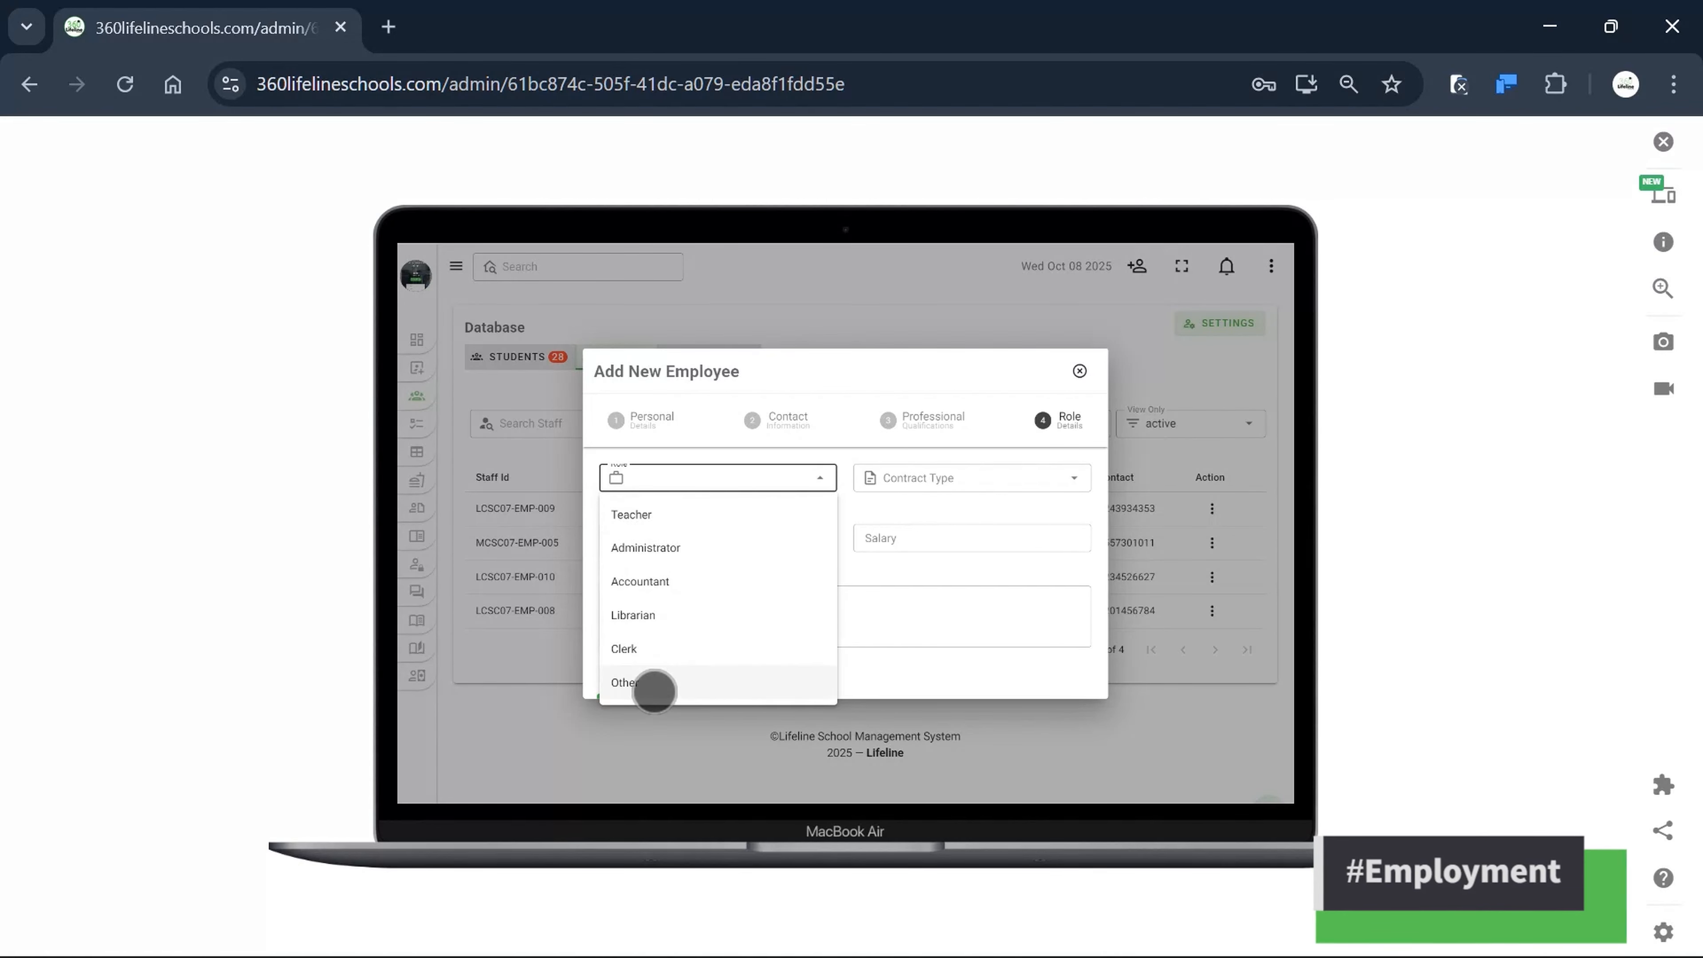
pyautogui.click(644, 515)
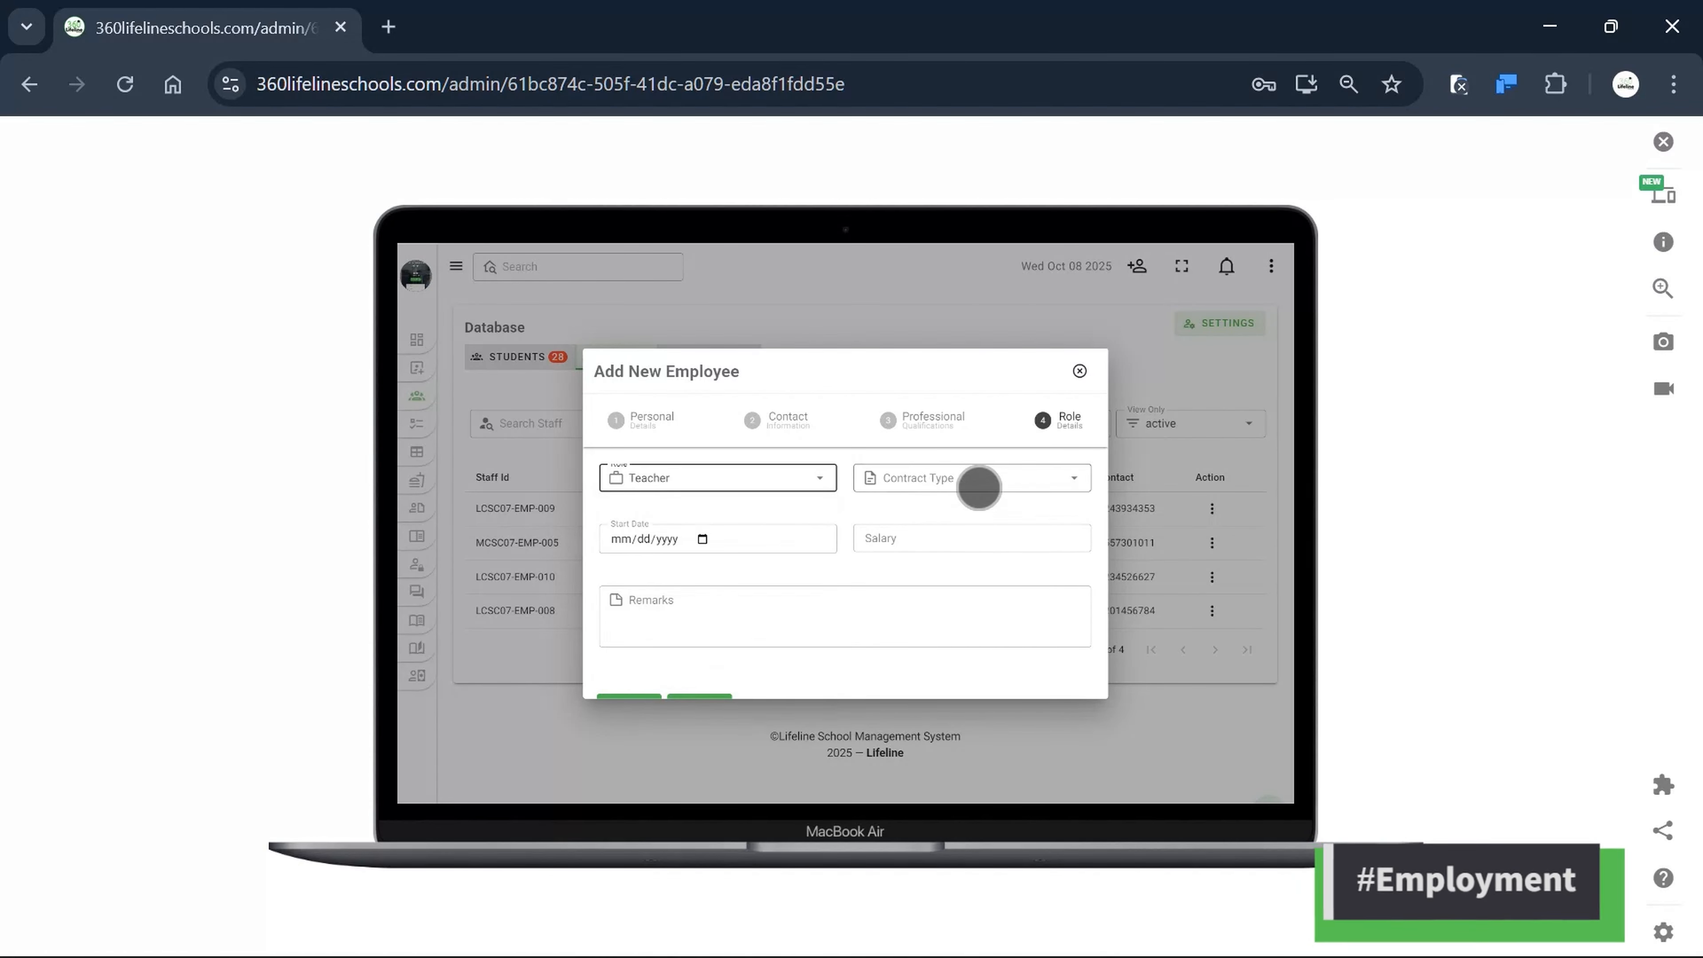
pyautogui.click(976, 480)
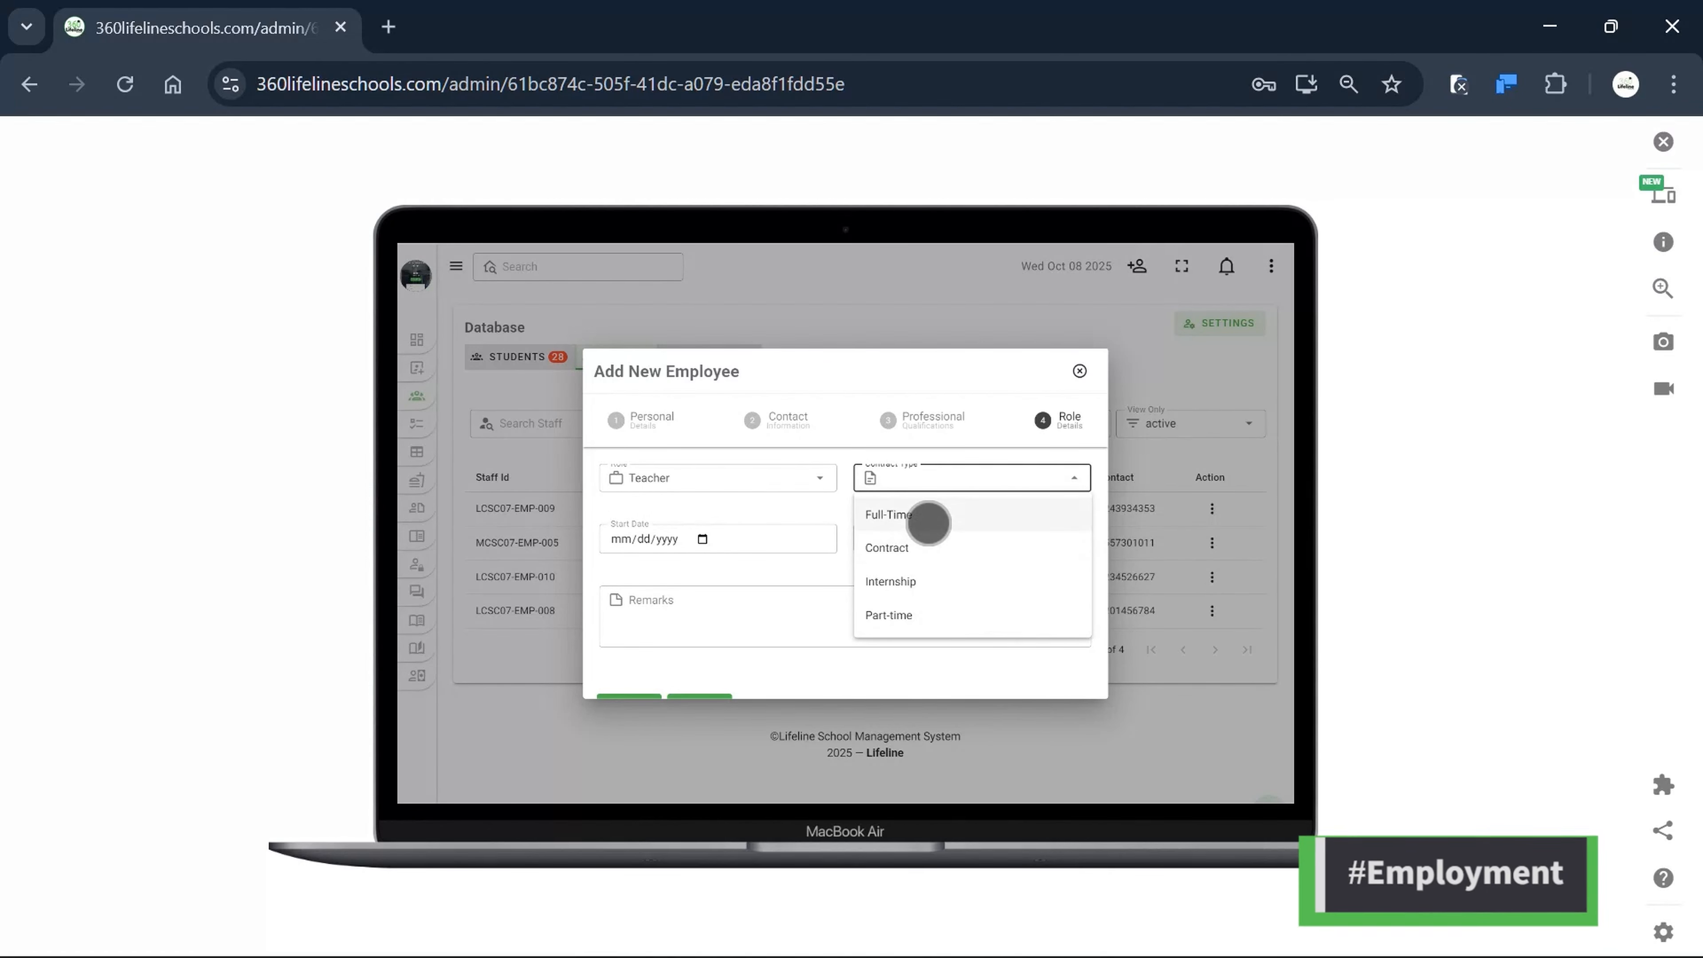
pyautogui.click(925, 515)
pyautogui.click(706, 545)
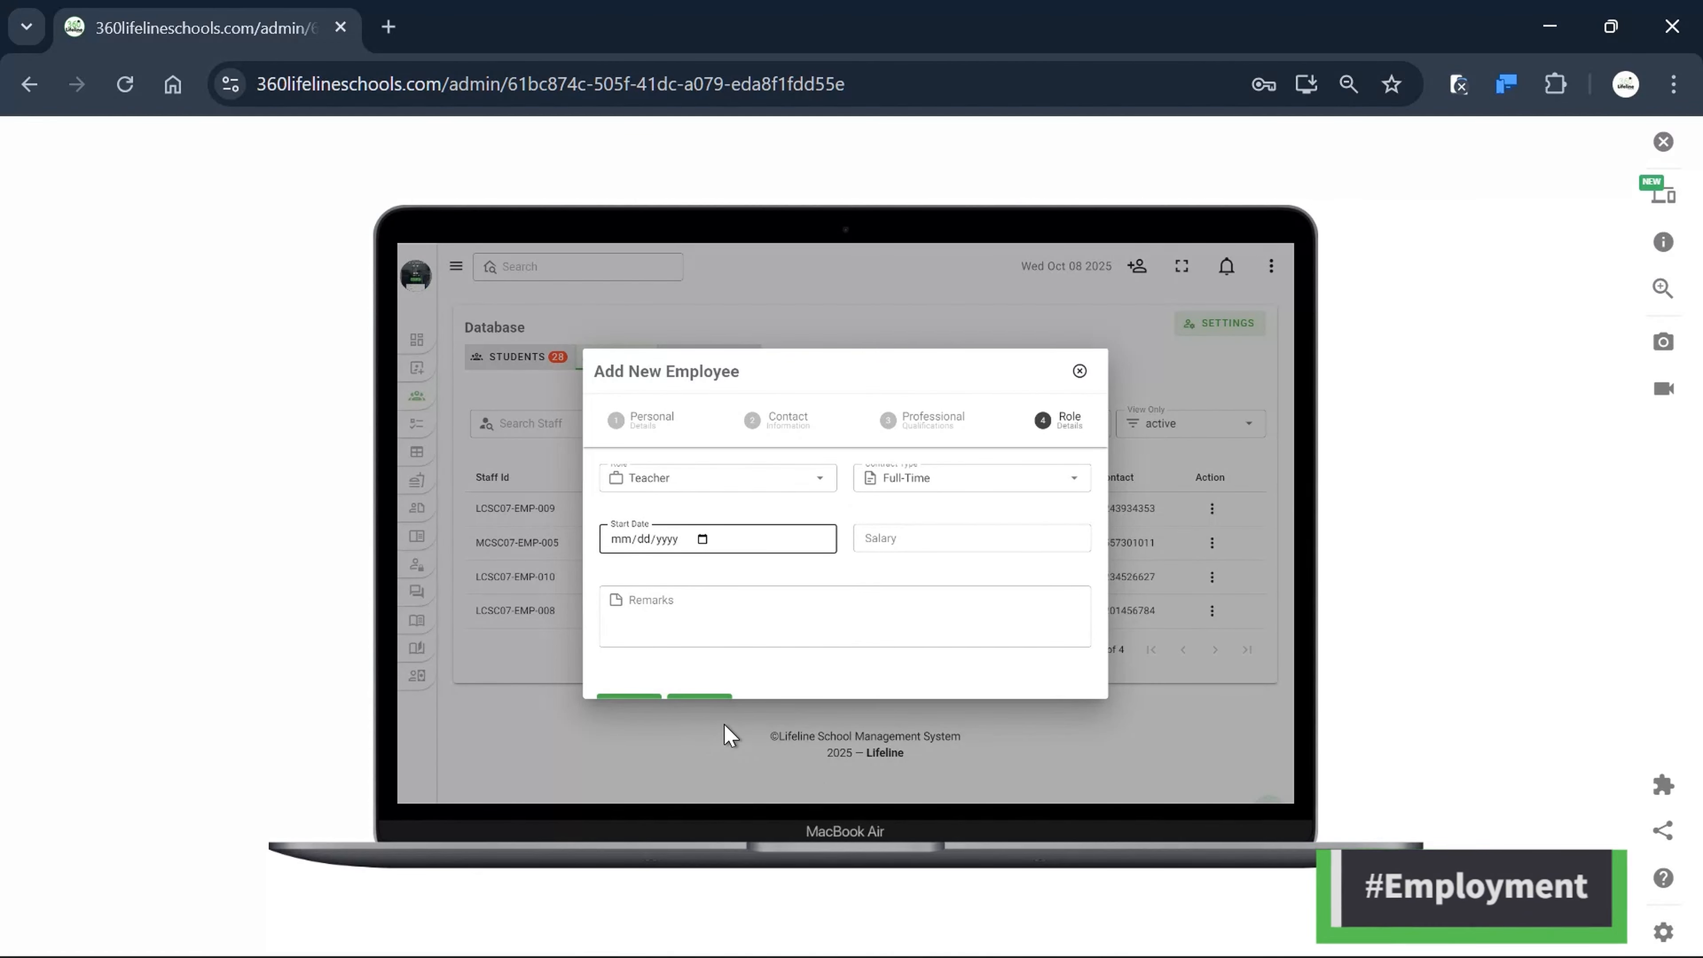
pyautogui.write('10152025')
# Add a test-employment remark and save the new employee record.
pyautogui.click(942, 536)
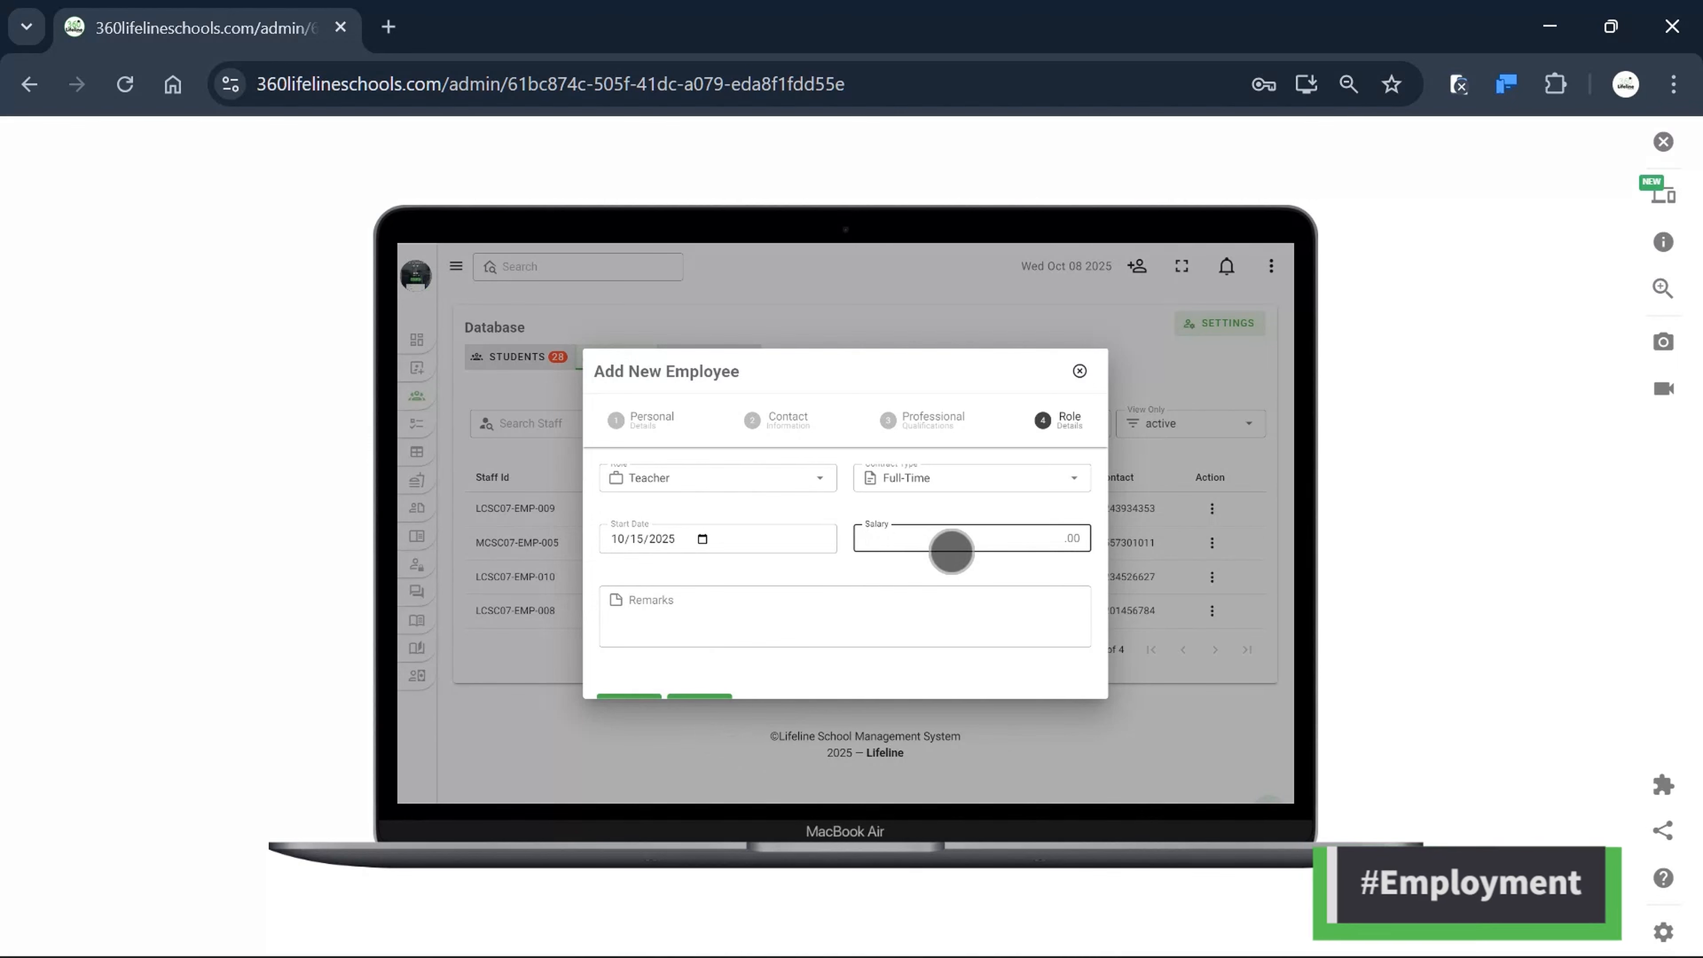
pyautogui.scroll(-1, 948, 554)
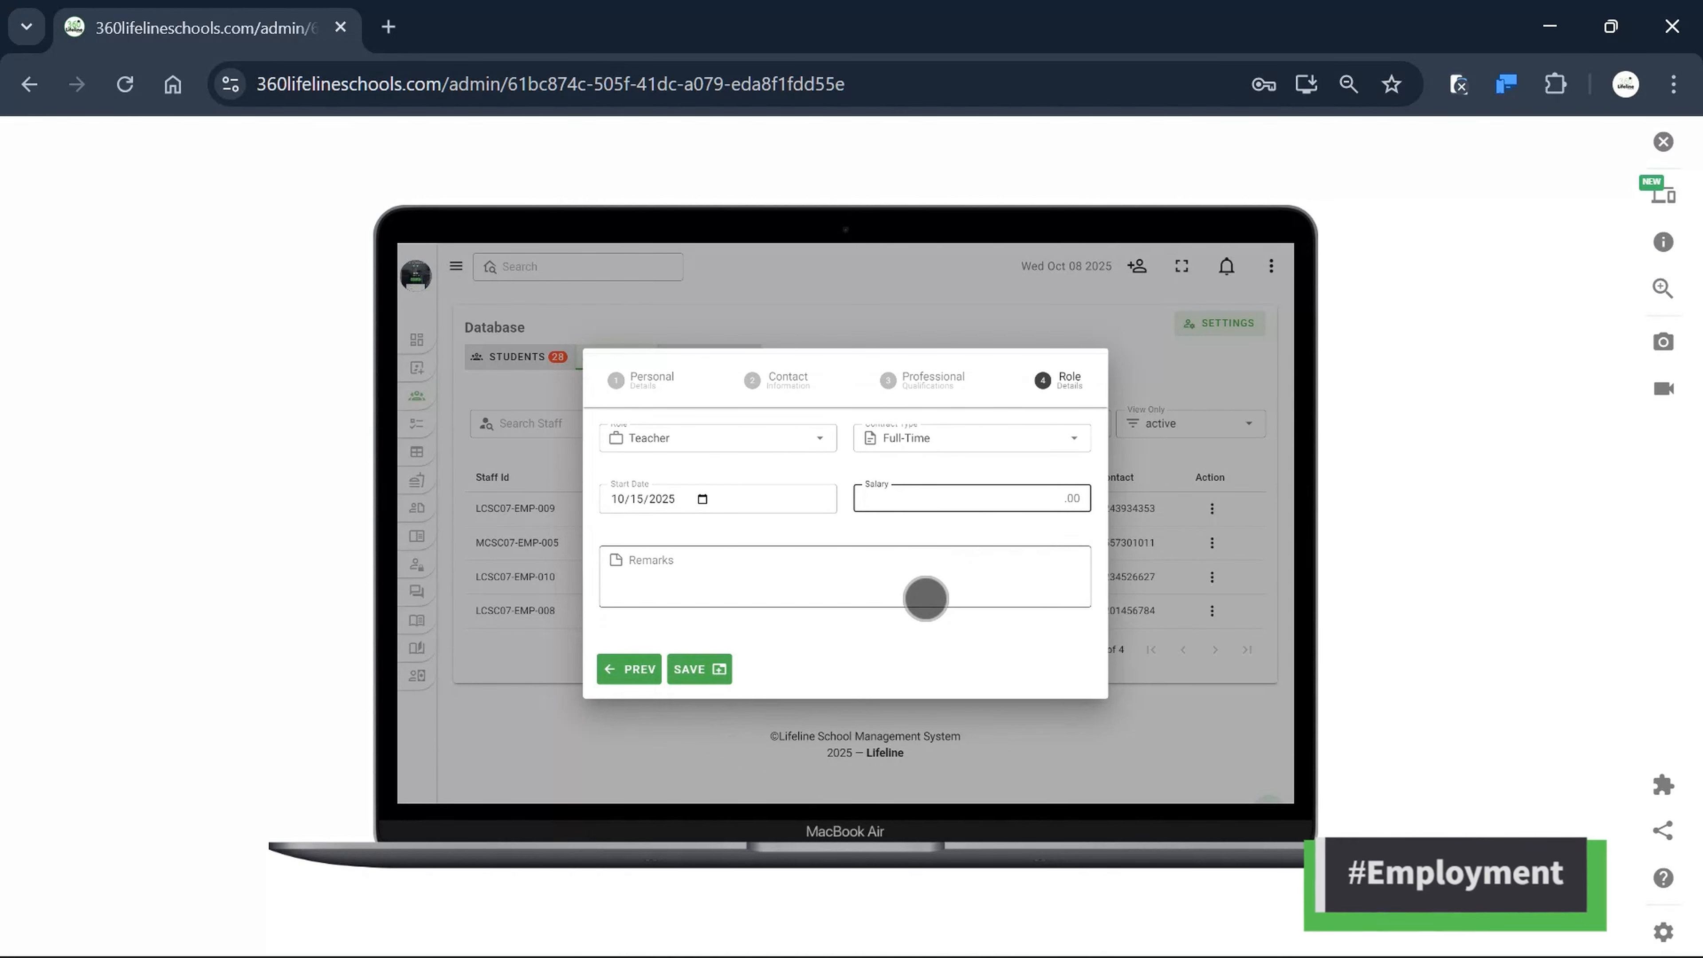
pyautogui.scroll(1, 931, 597)
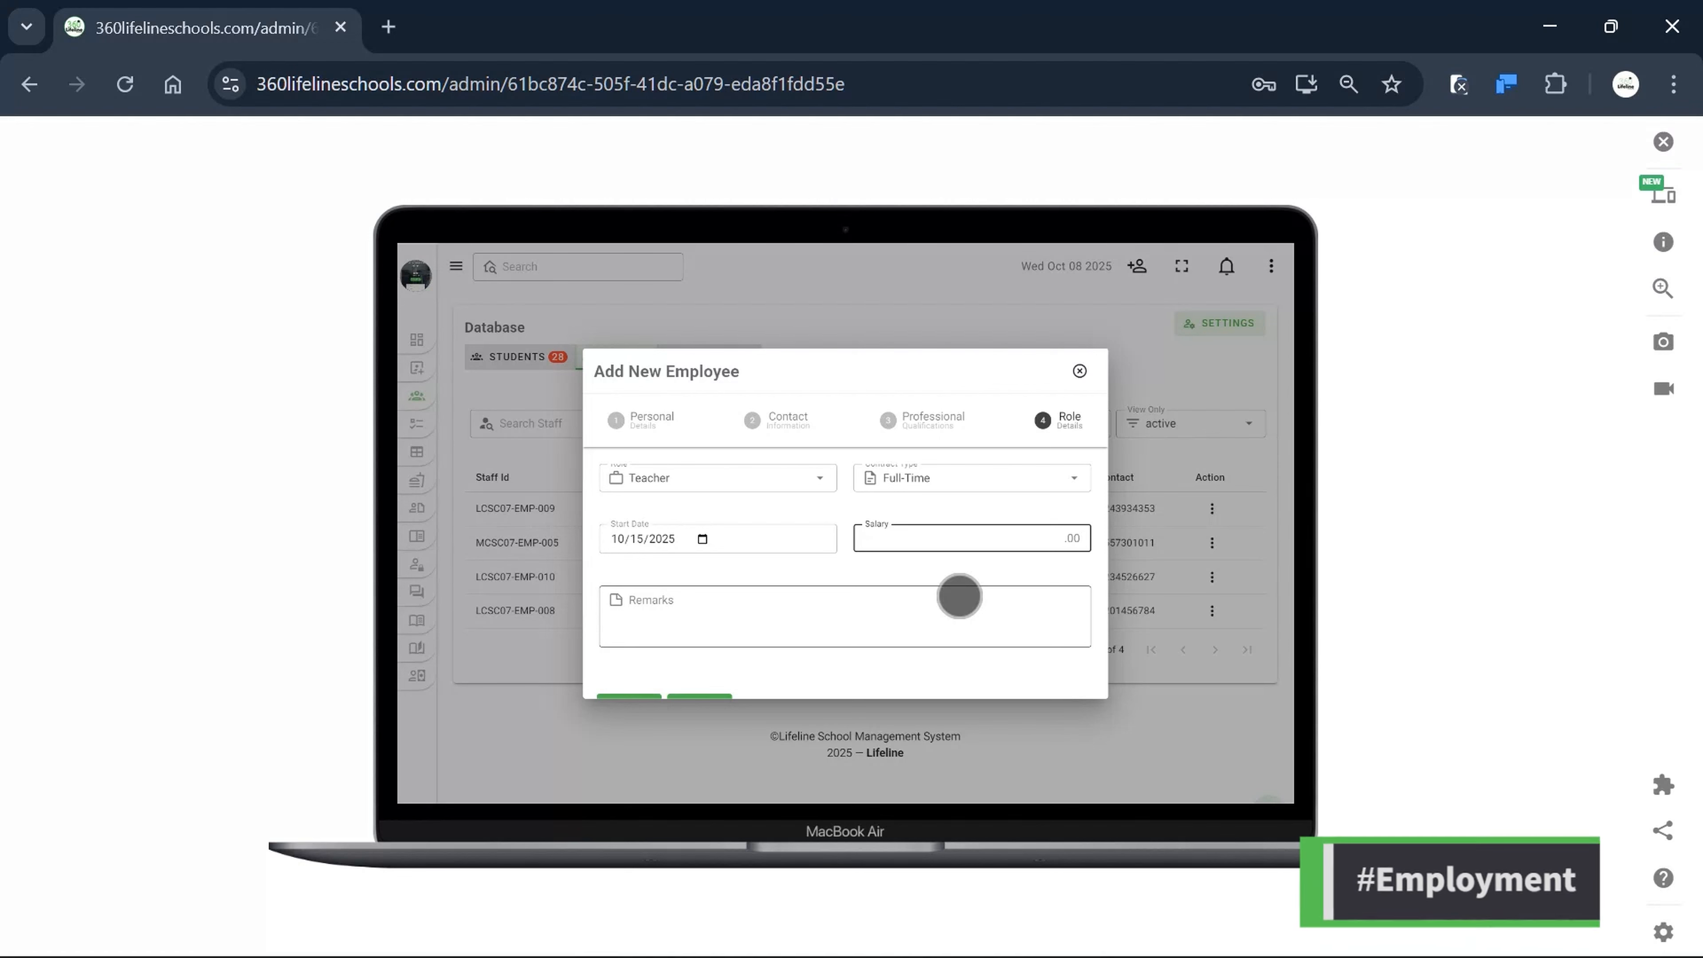
pyautogui.click(852, 607)
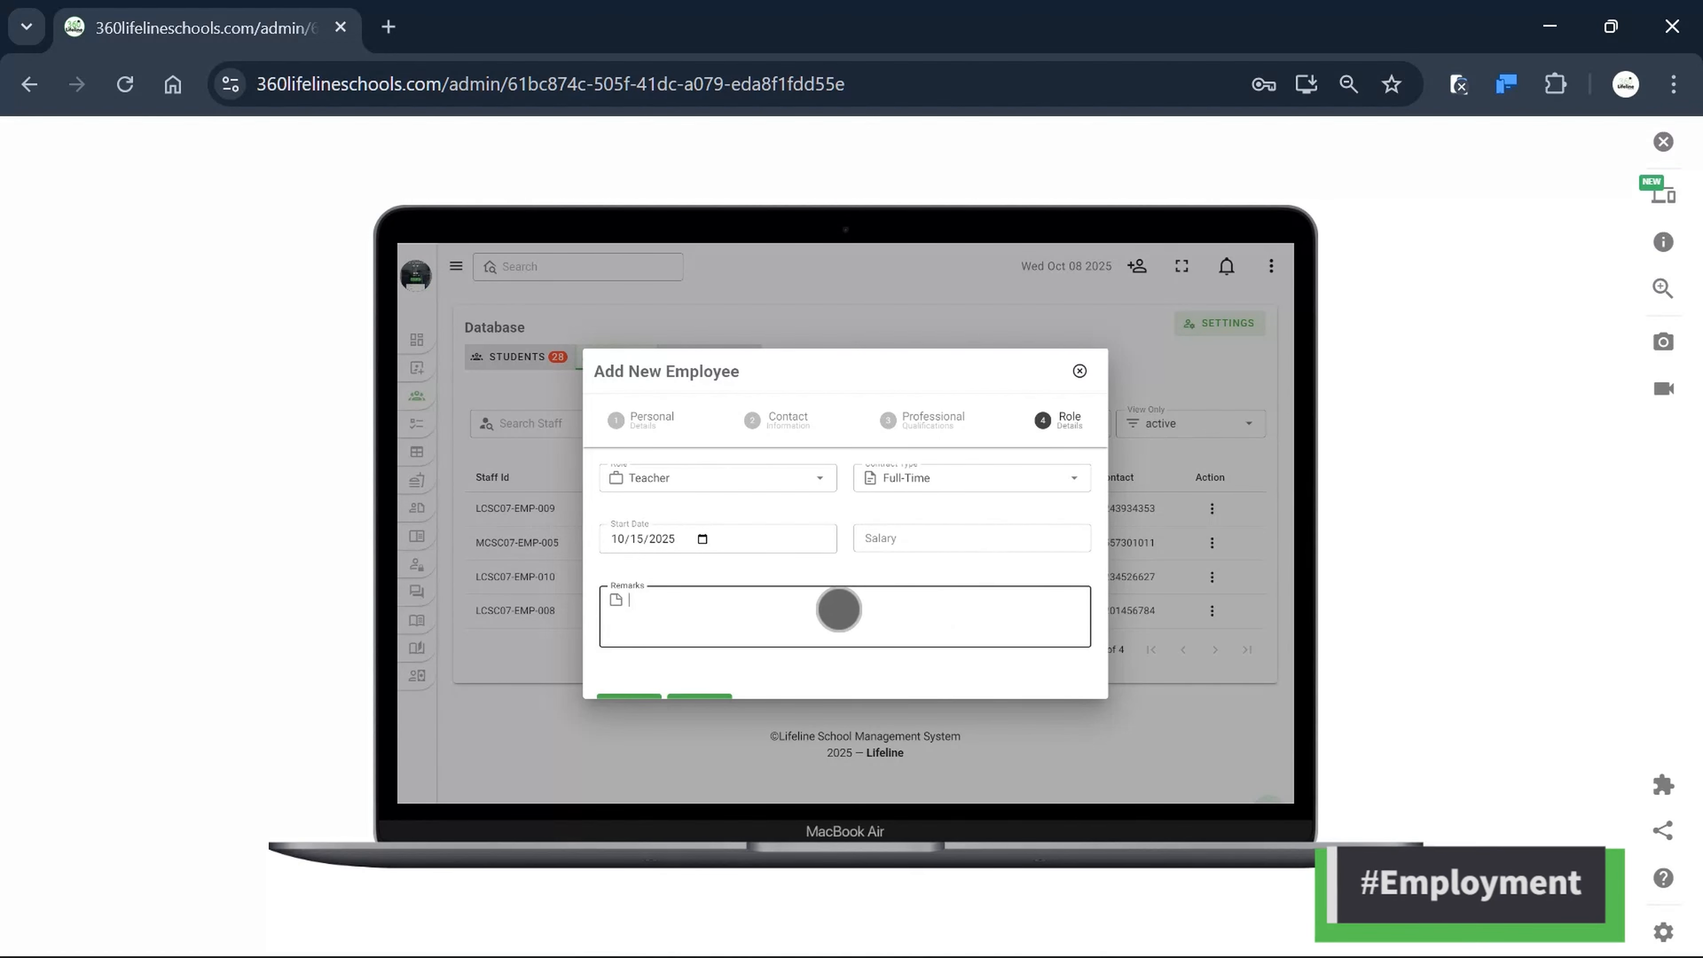
pyautogui.scroll(-1, 865, 602)
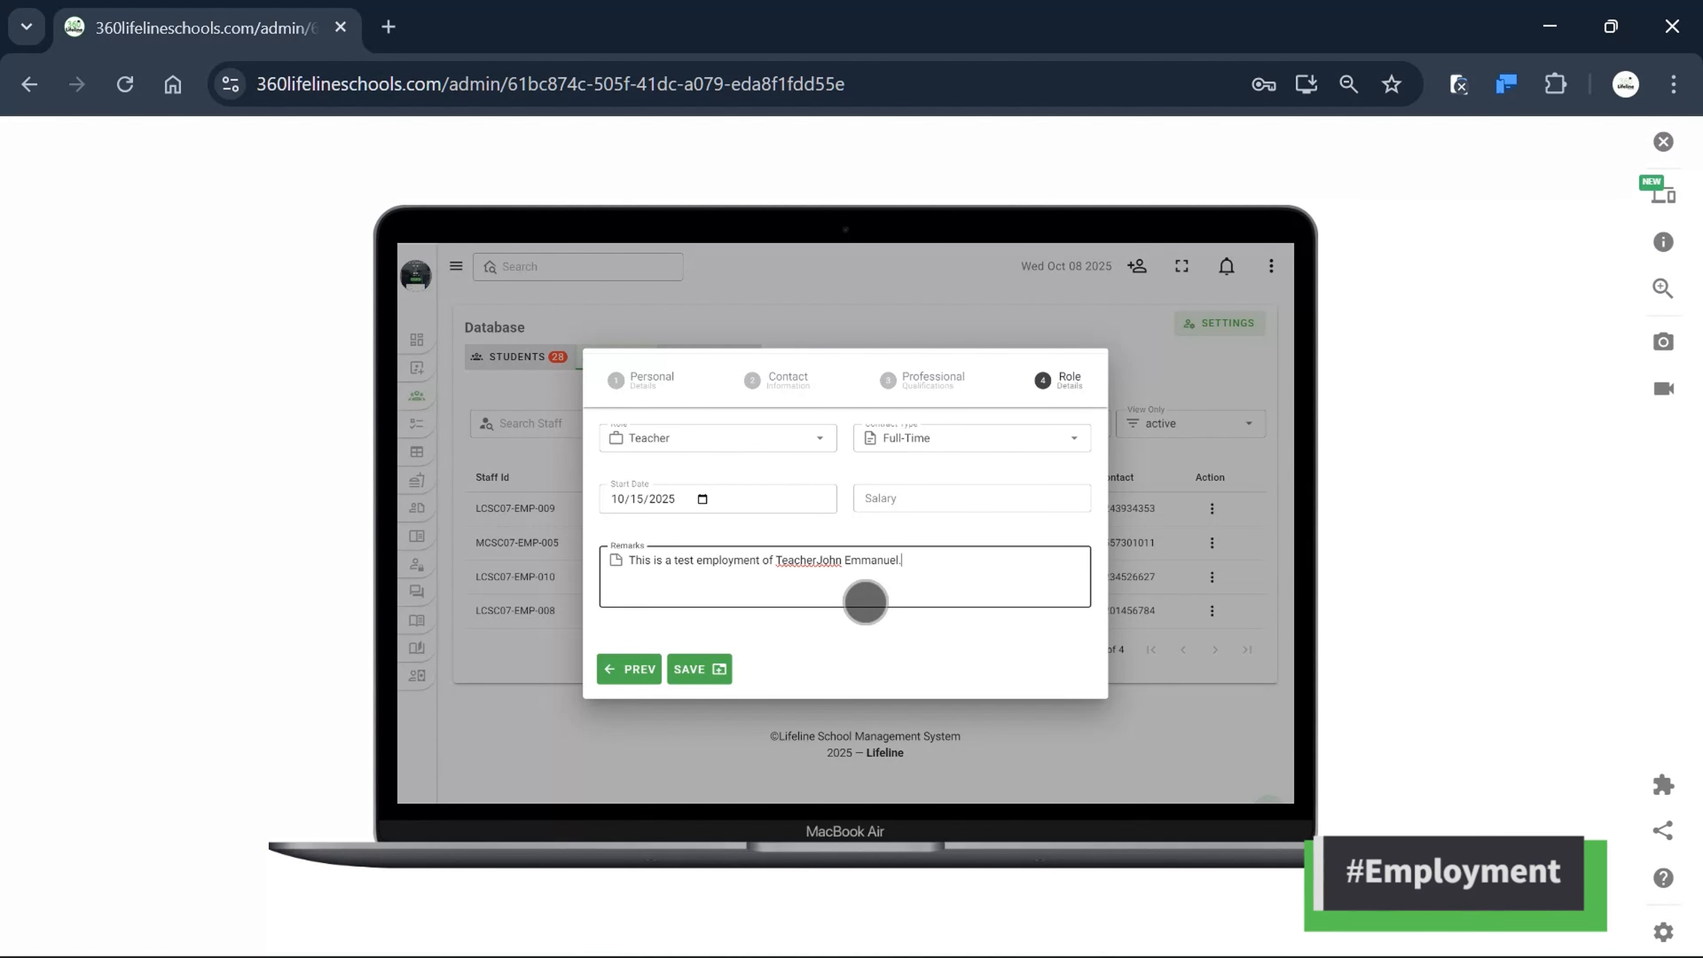
pyautogui.click(697, 668)
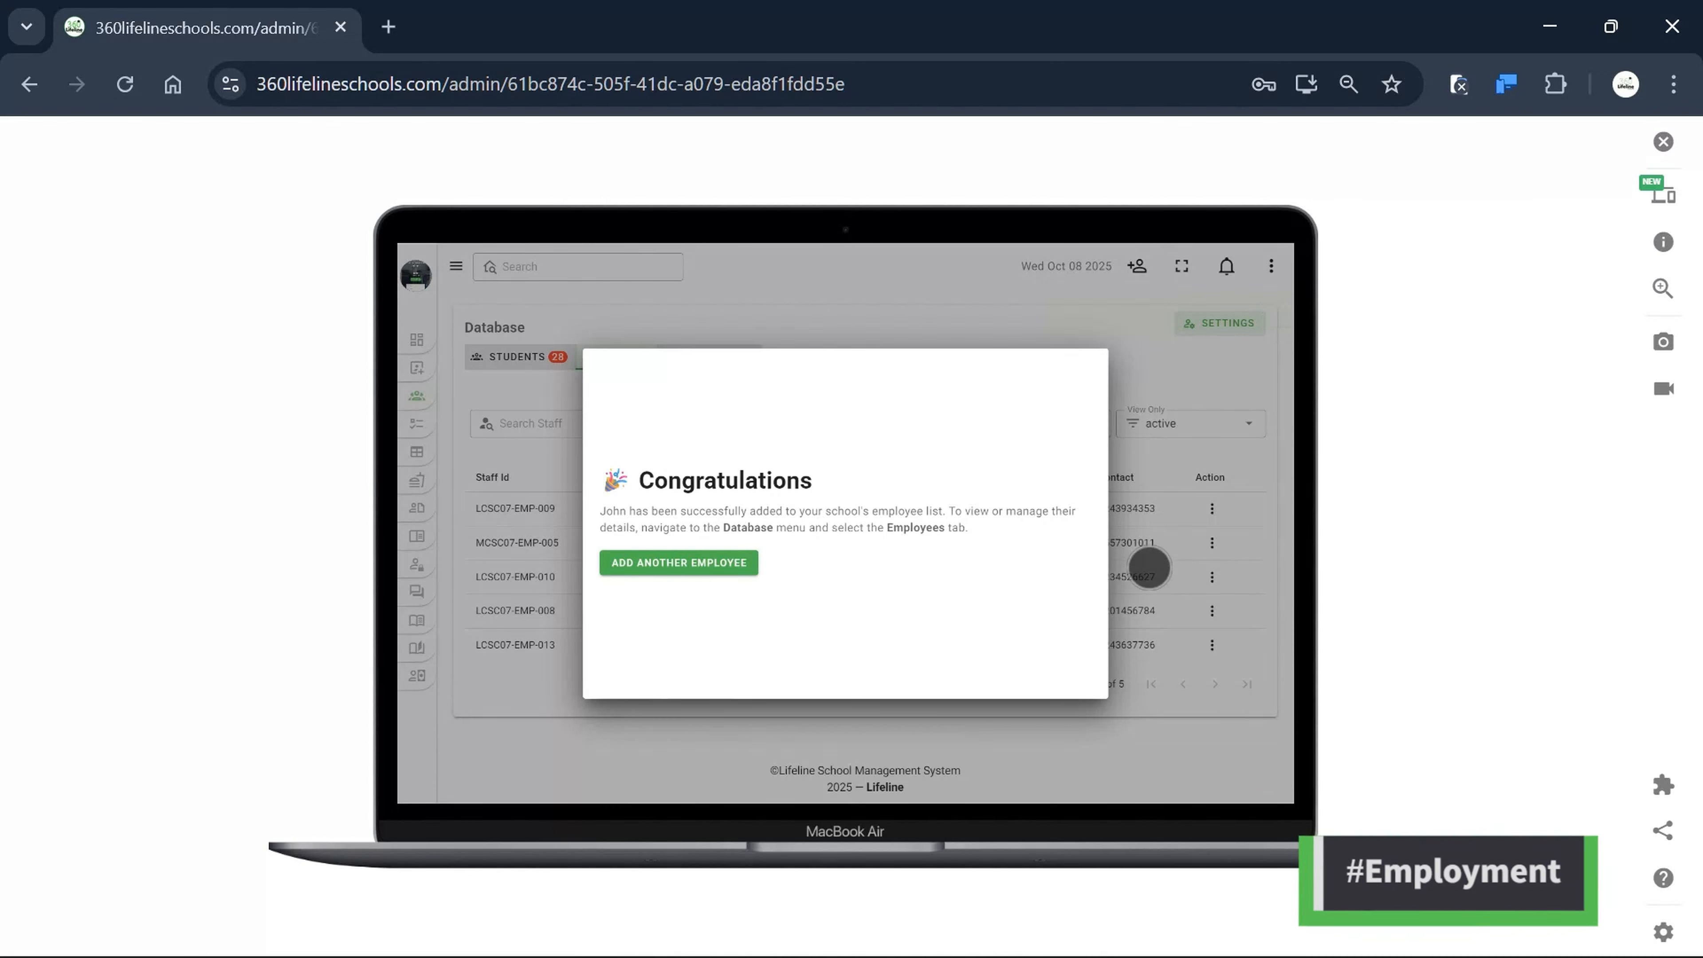
# Dismiss the Congratulations message to reveal the staff list with five active employees.
pyautogui.click(1148, 568)
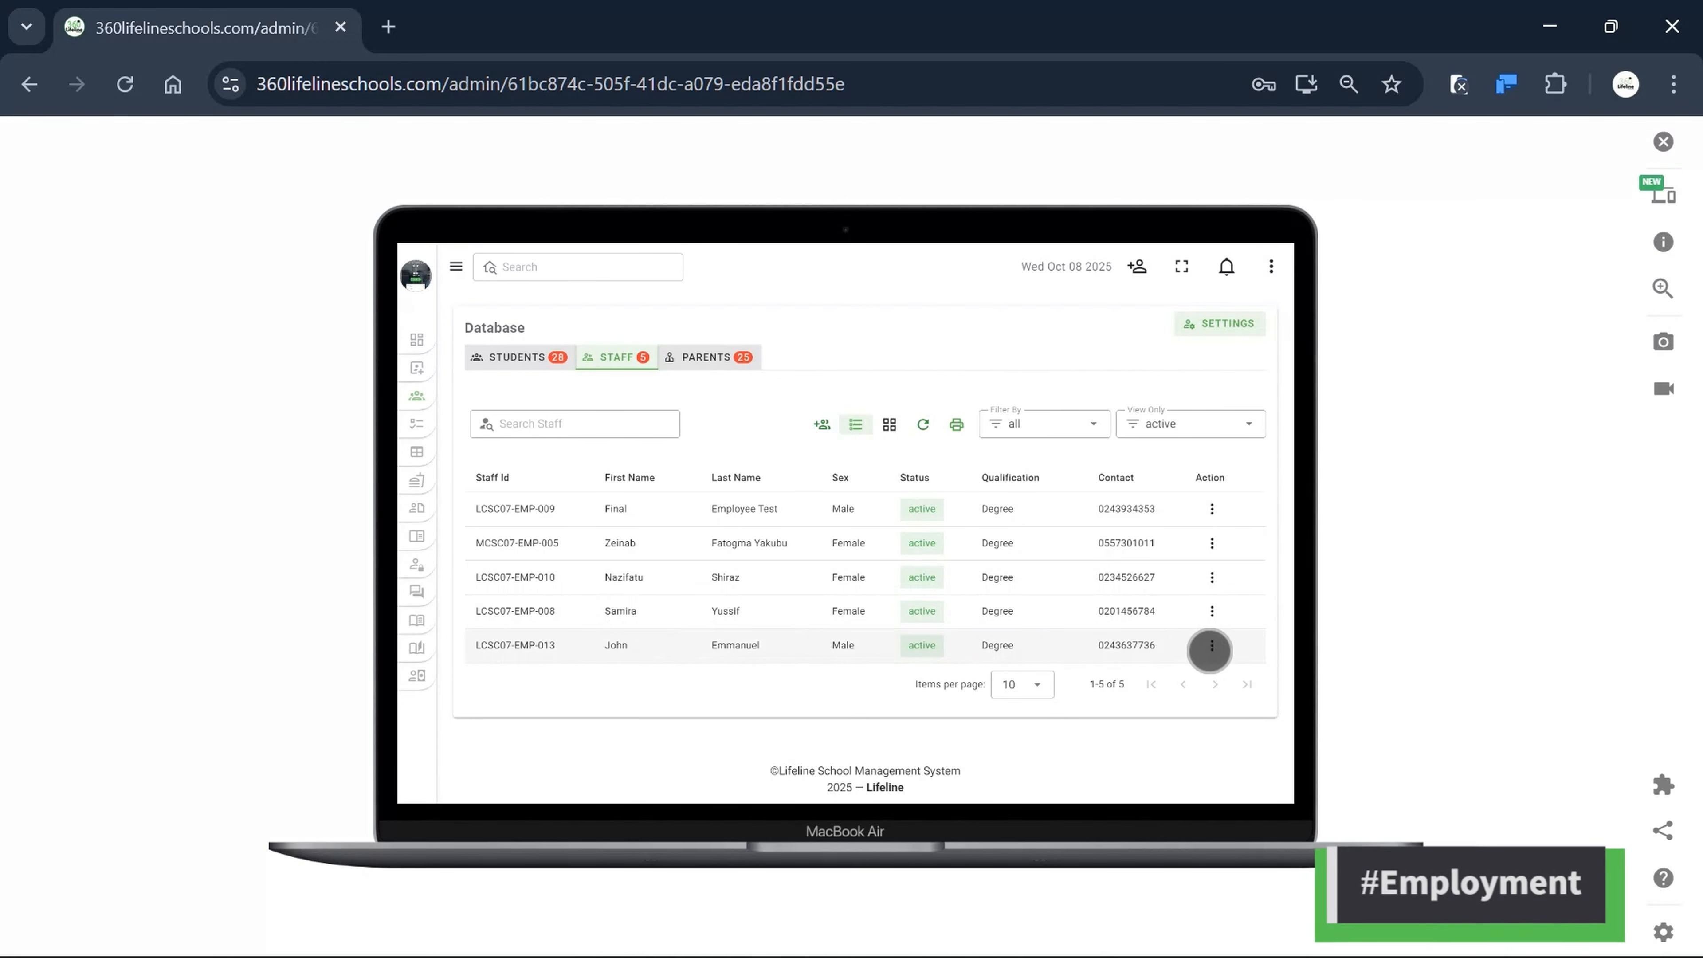
# Open the new employee's profile from the Action menu and switch it to Edit Profile.
pyautogui.click(1211, 645)
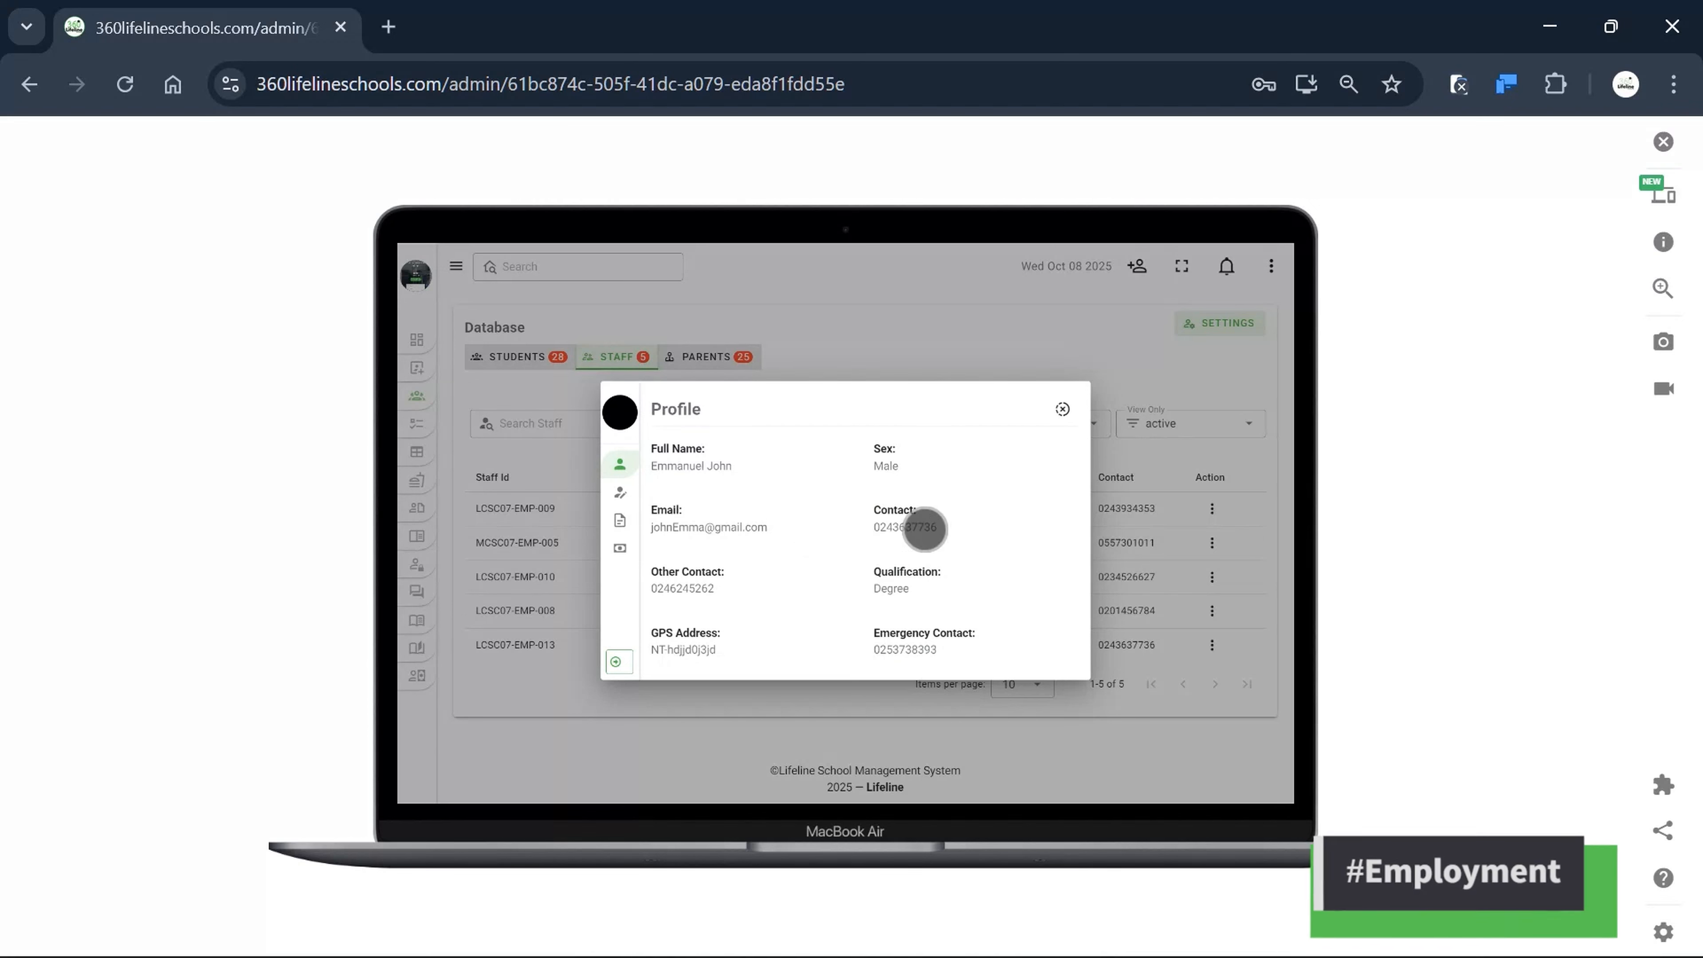
pyautogui.click(1064, 409)
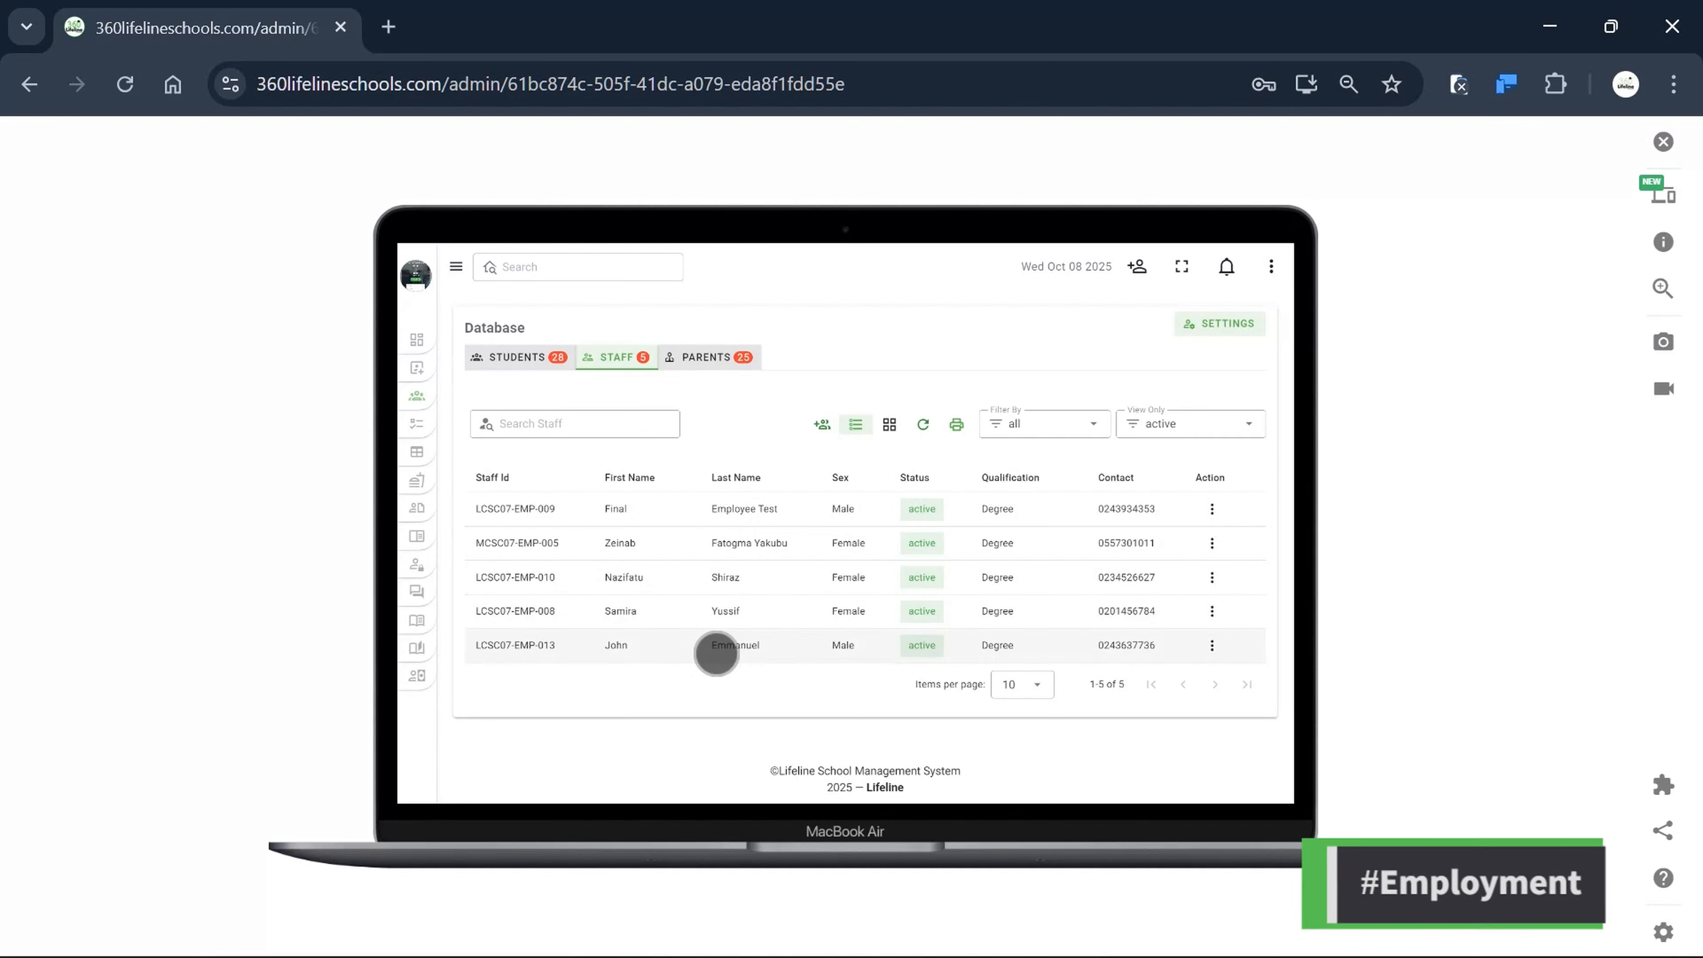
pyautogui.click(718, 647)
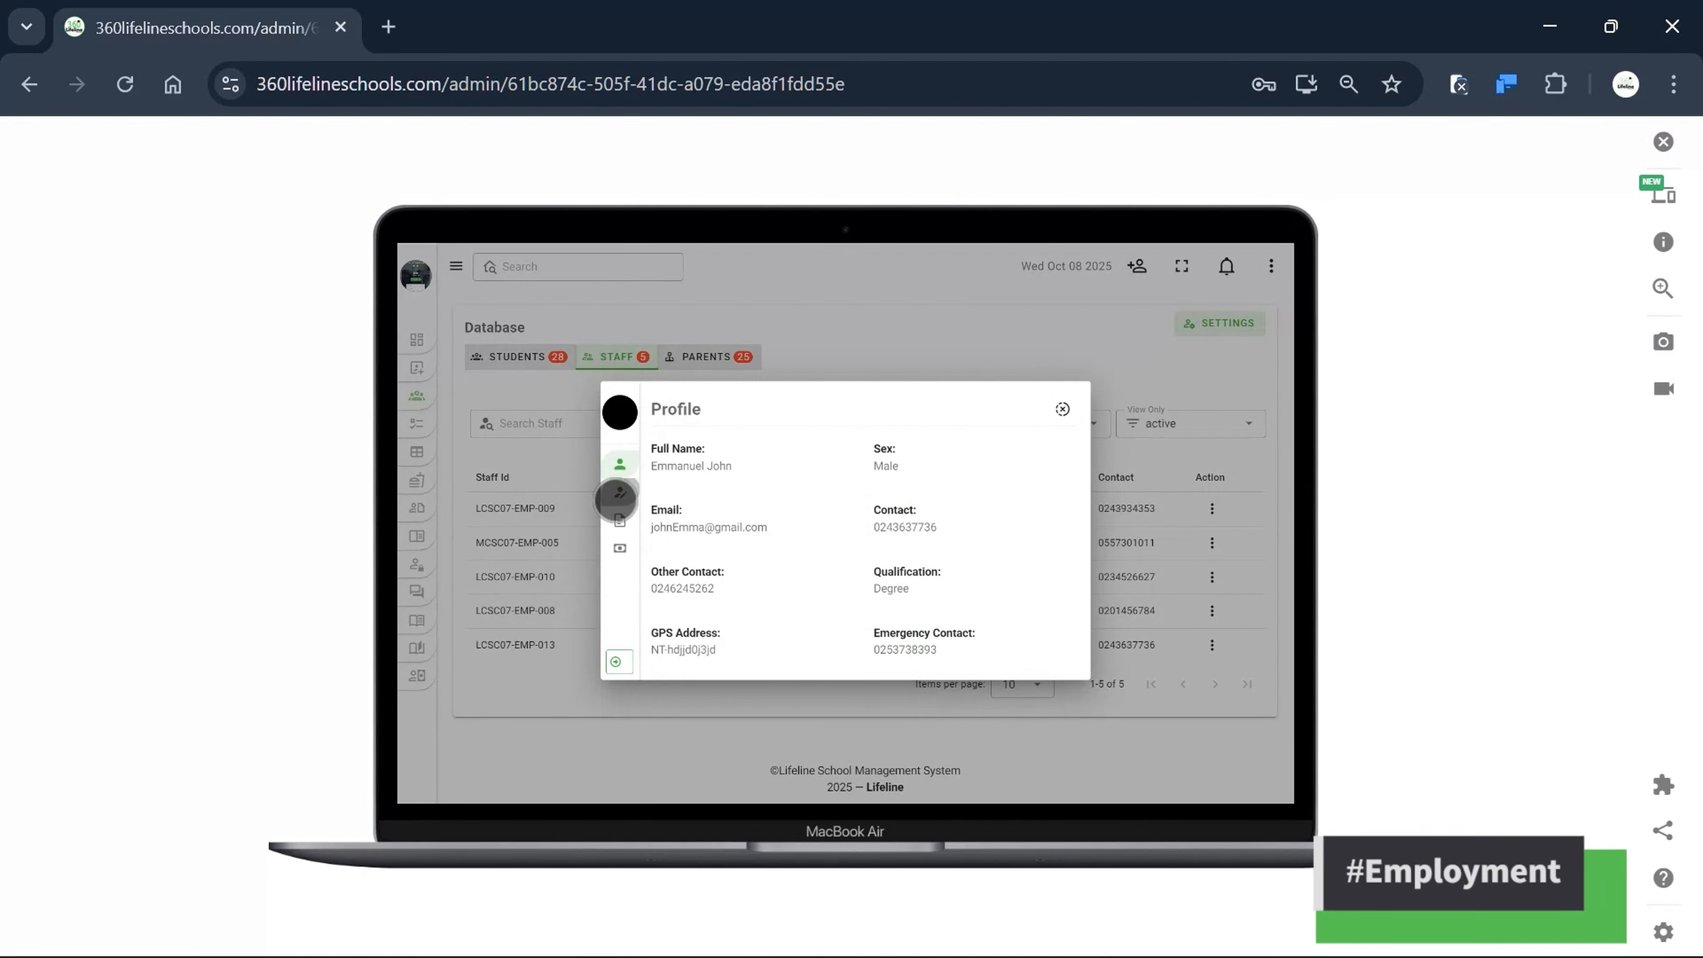
pyautogui.click(618, 494)
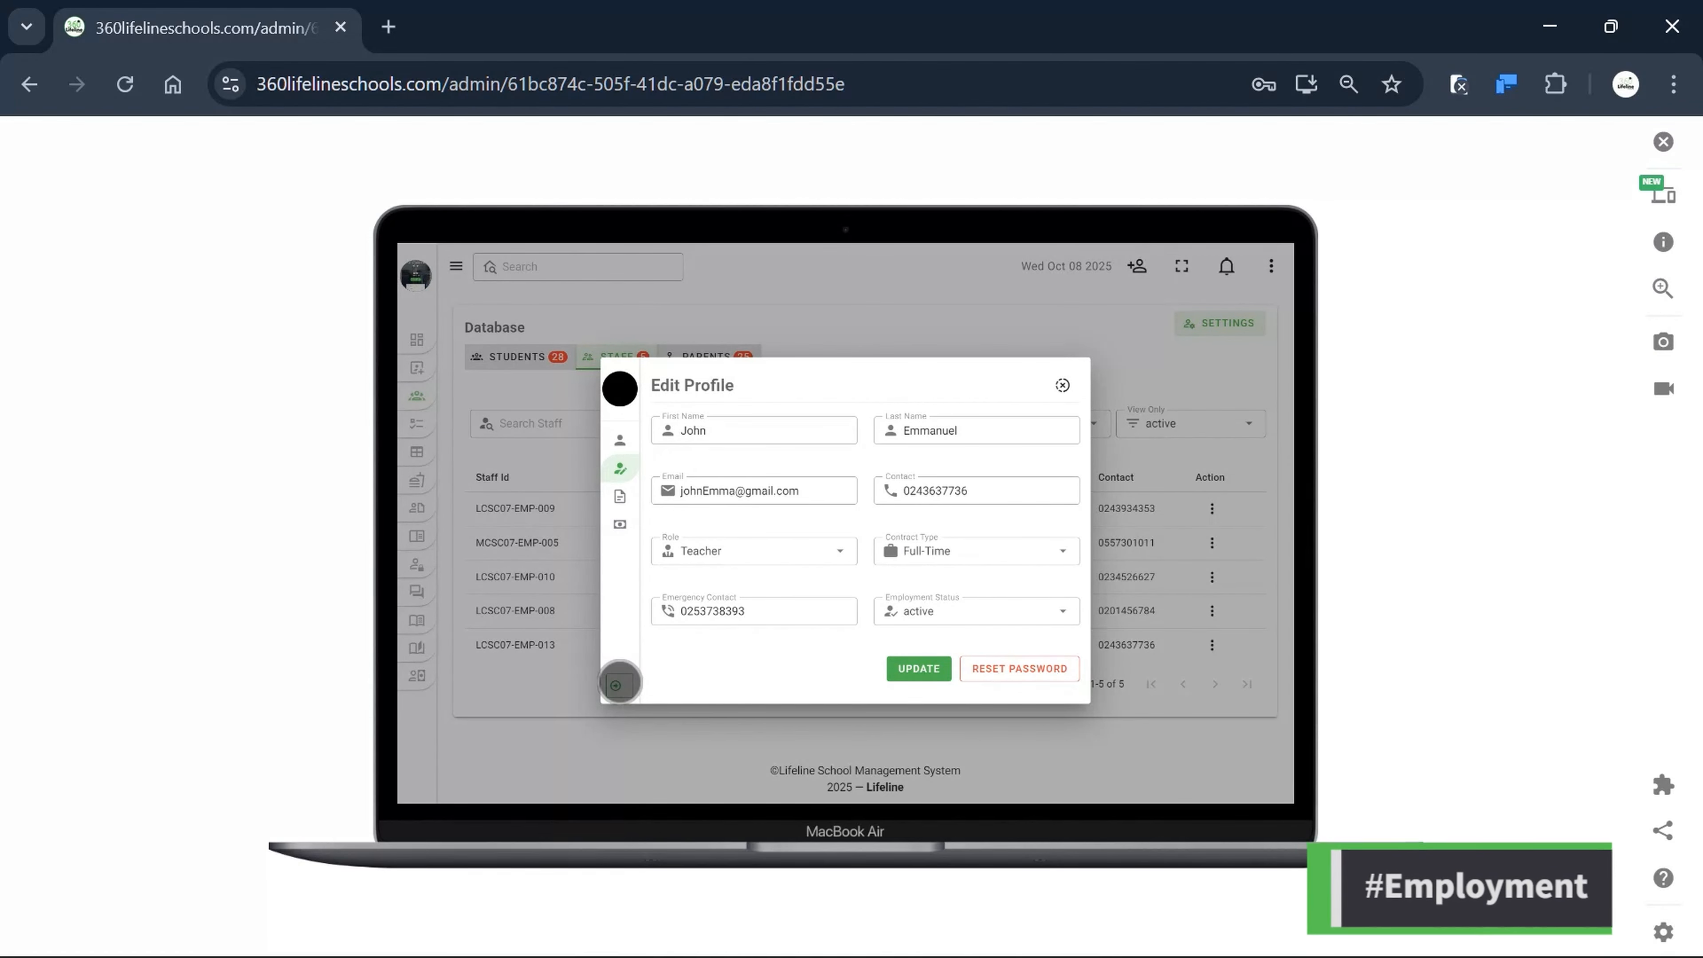
# Check the Assigned Class list without choosing, then view Job Details: Full-Time Teacher, active.
pyautogui.click(616, 685)
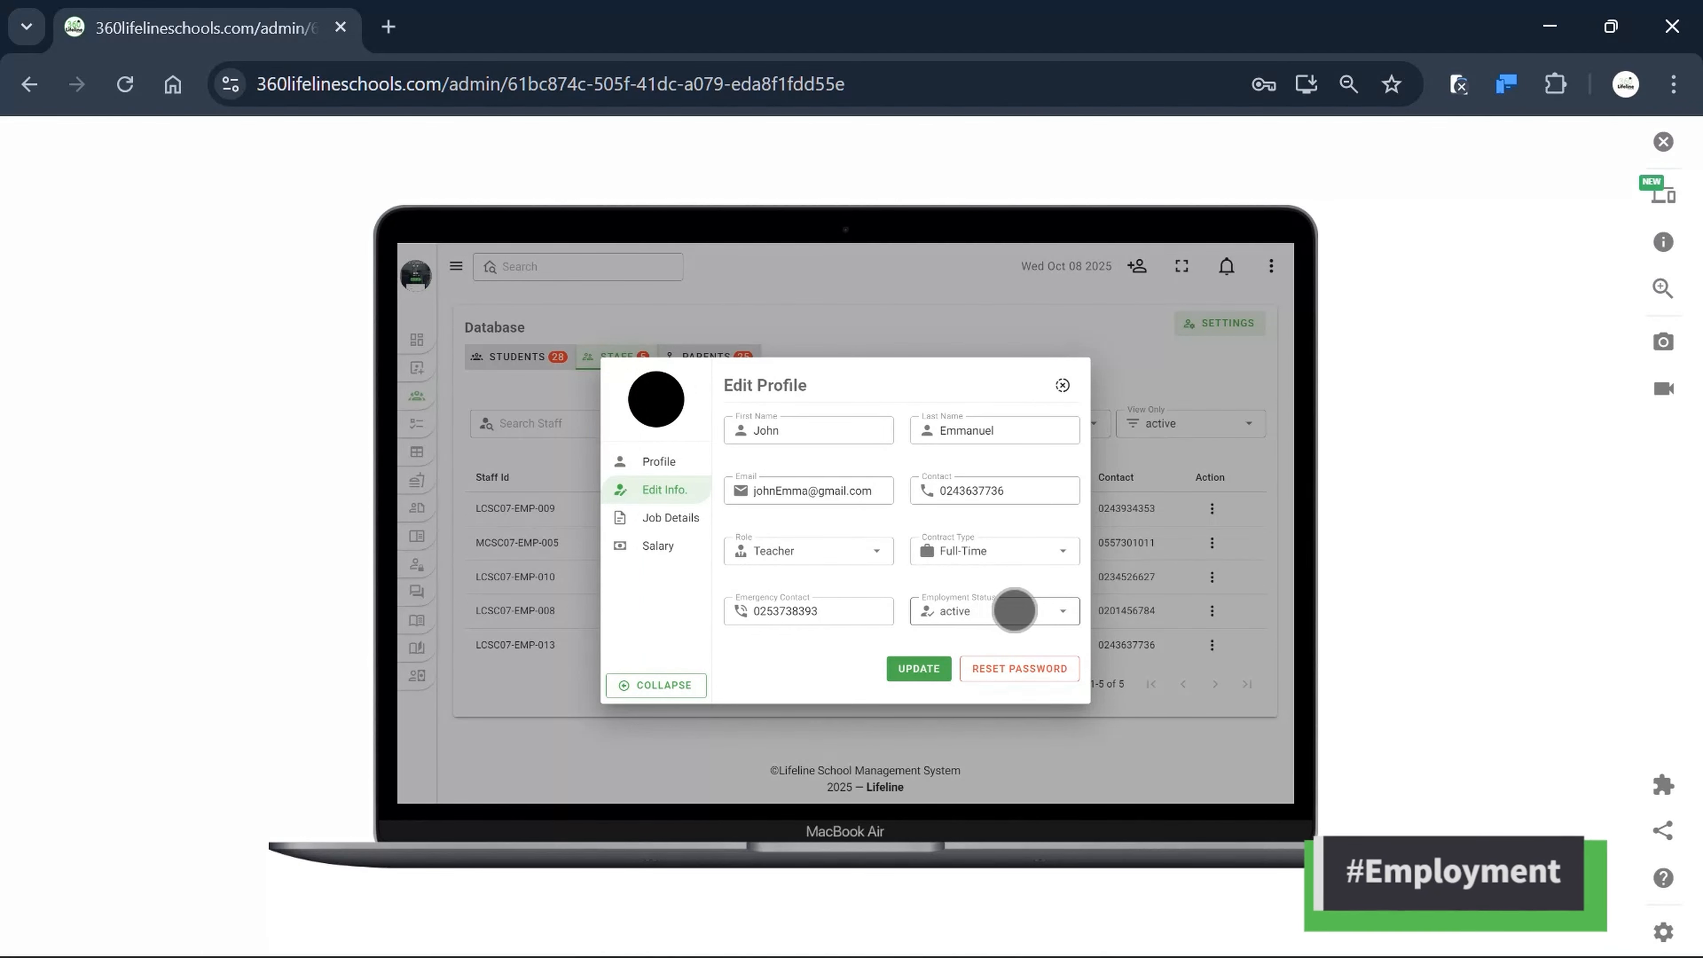
pyautogui.scroll(-1, 972, 587)
pyautogui.scroll(-3, 972, 588)
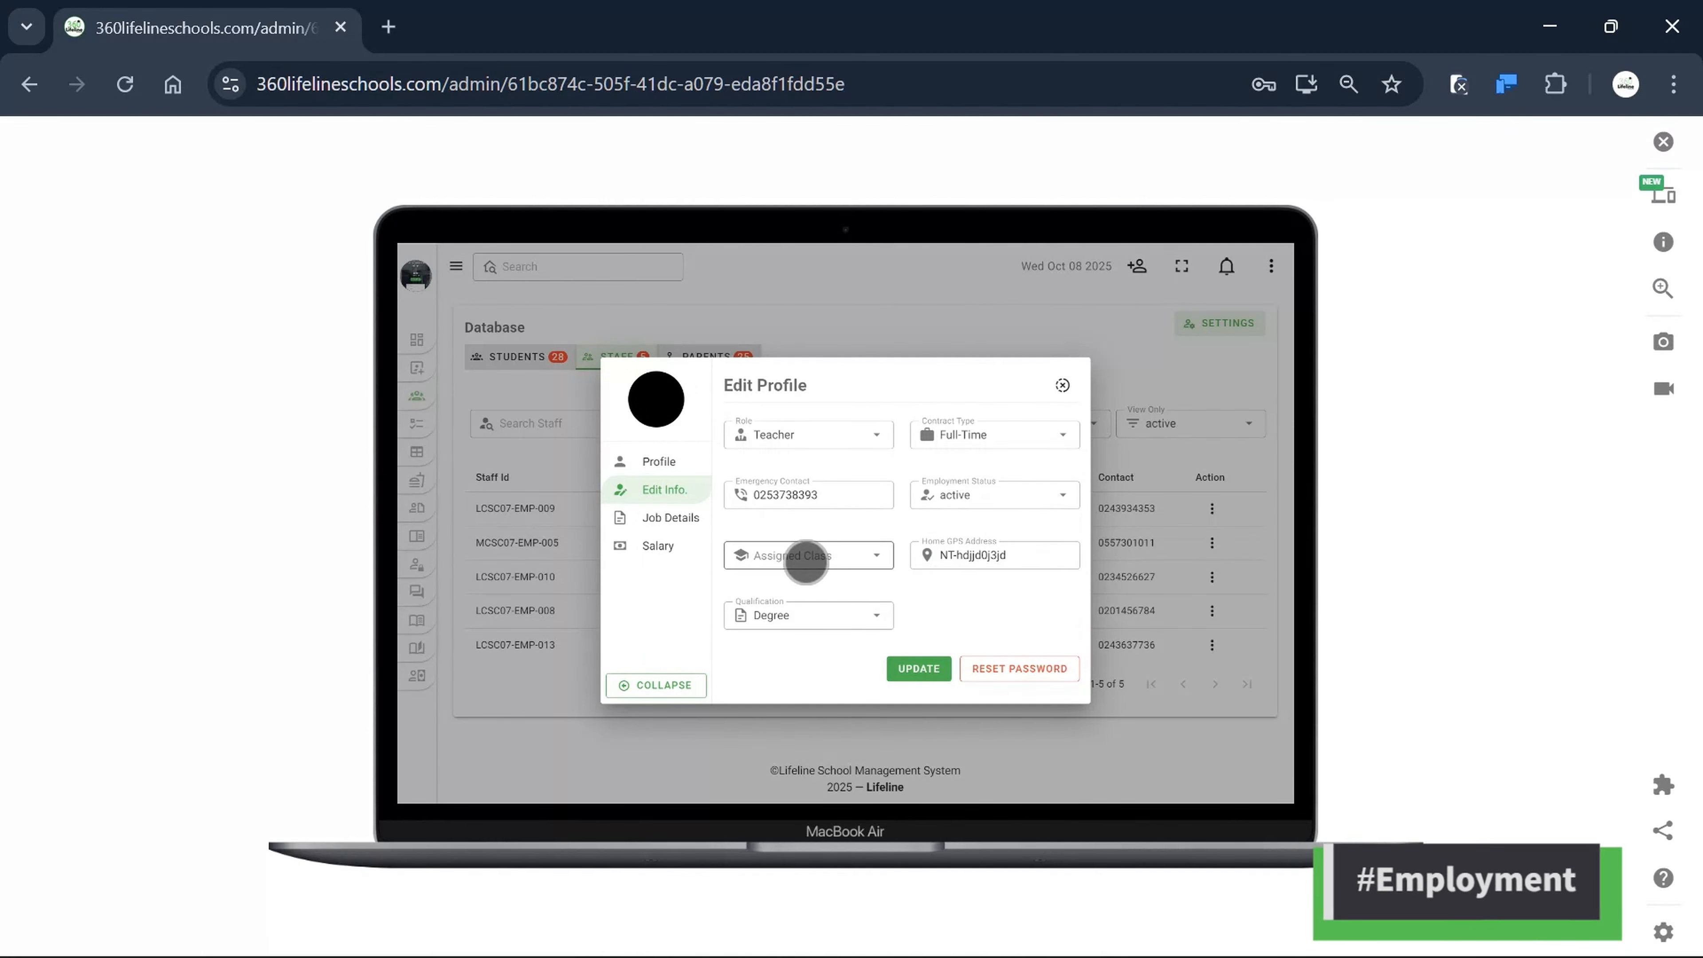
pyautogui.click(805, 562)
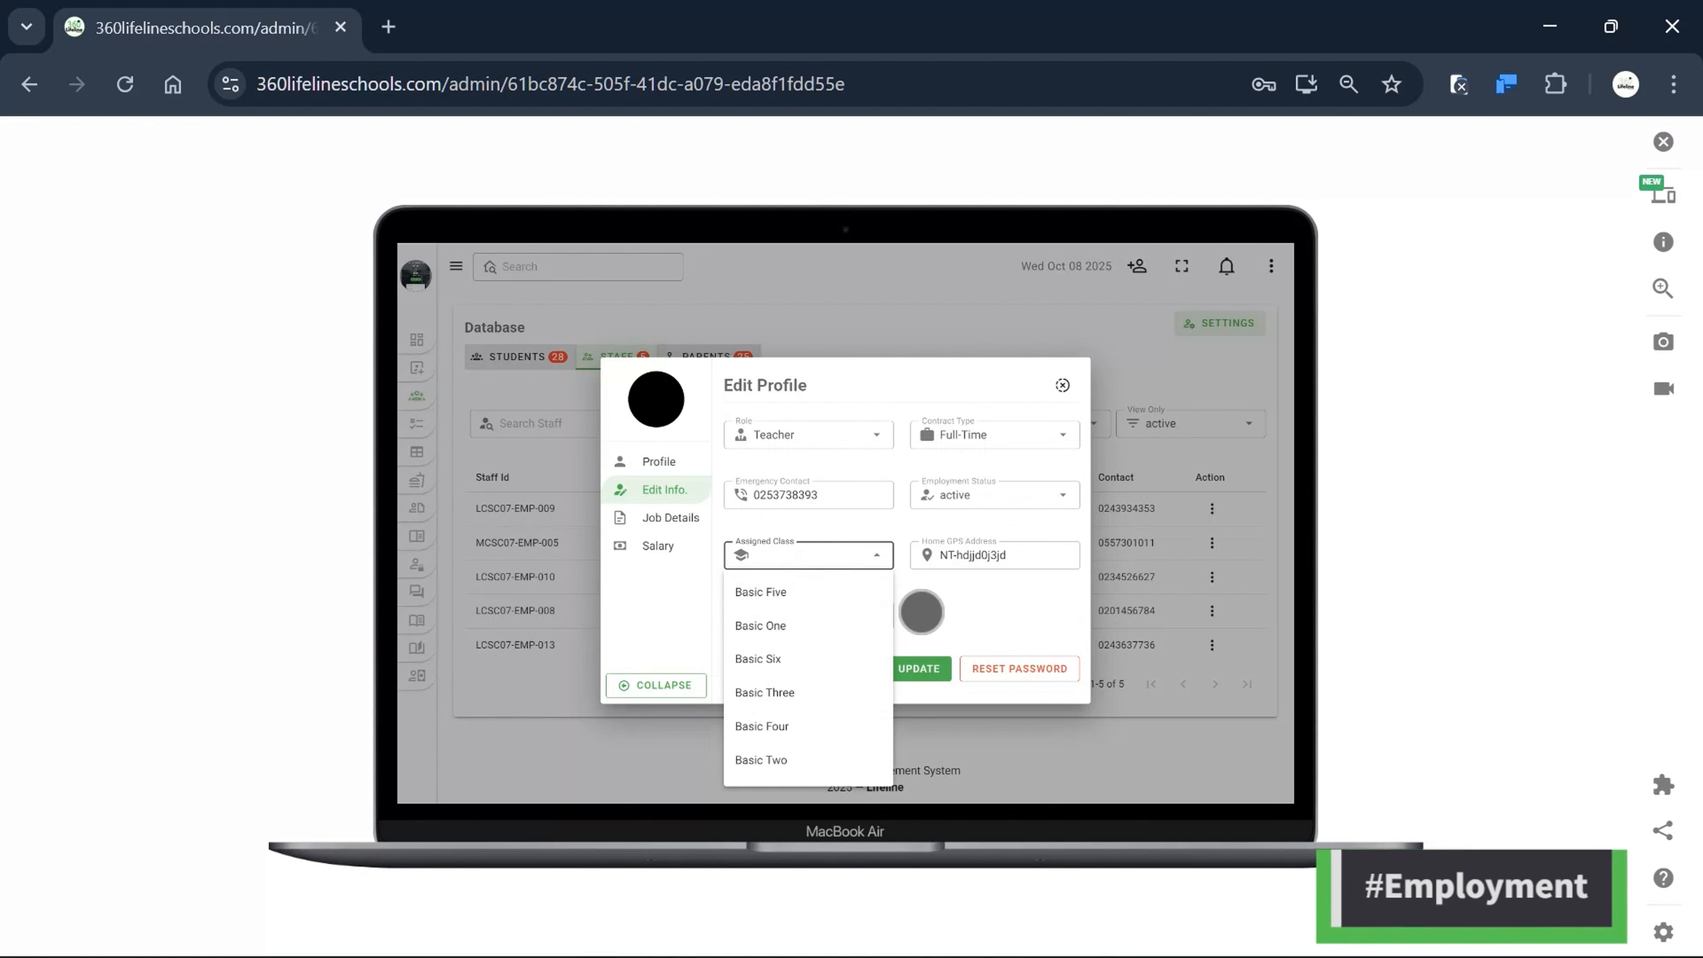
pyautogui.click(936, 609)
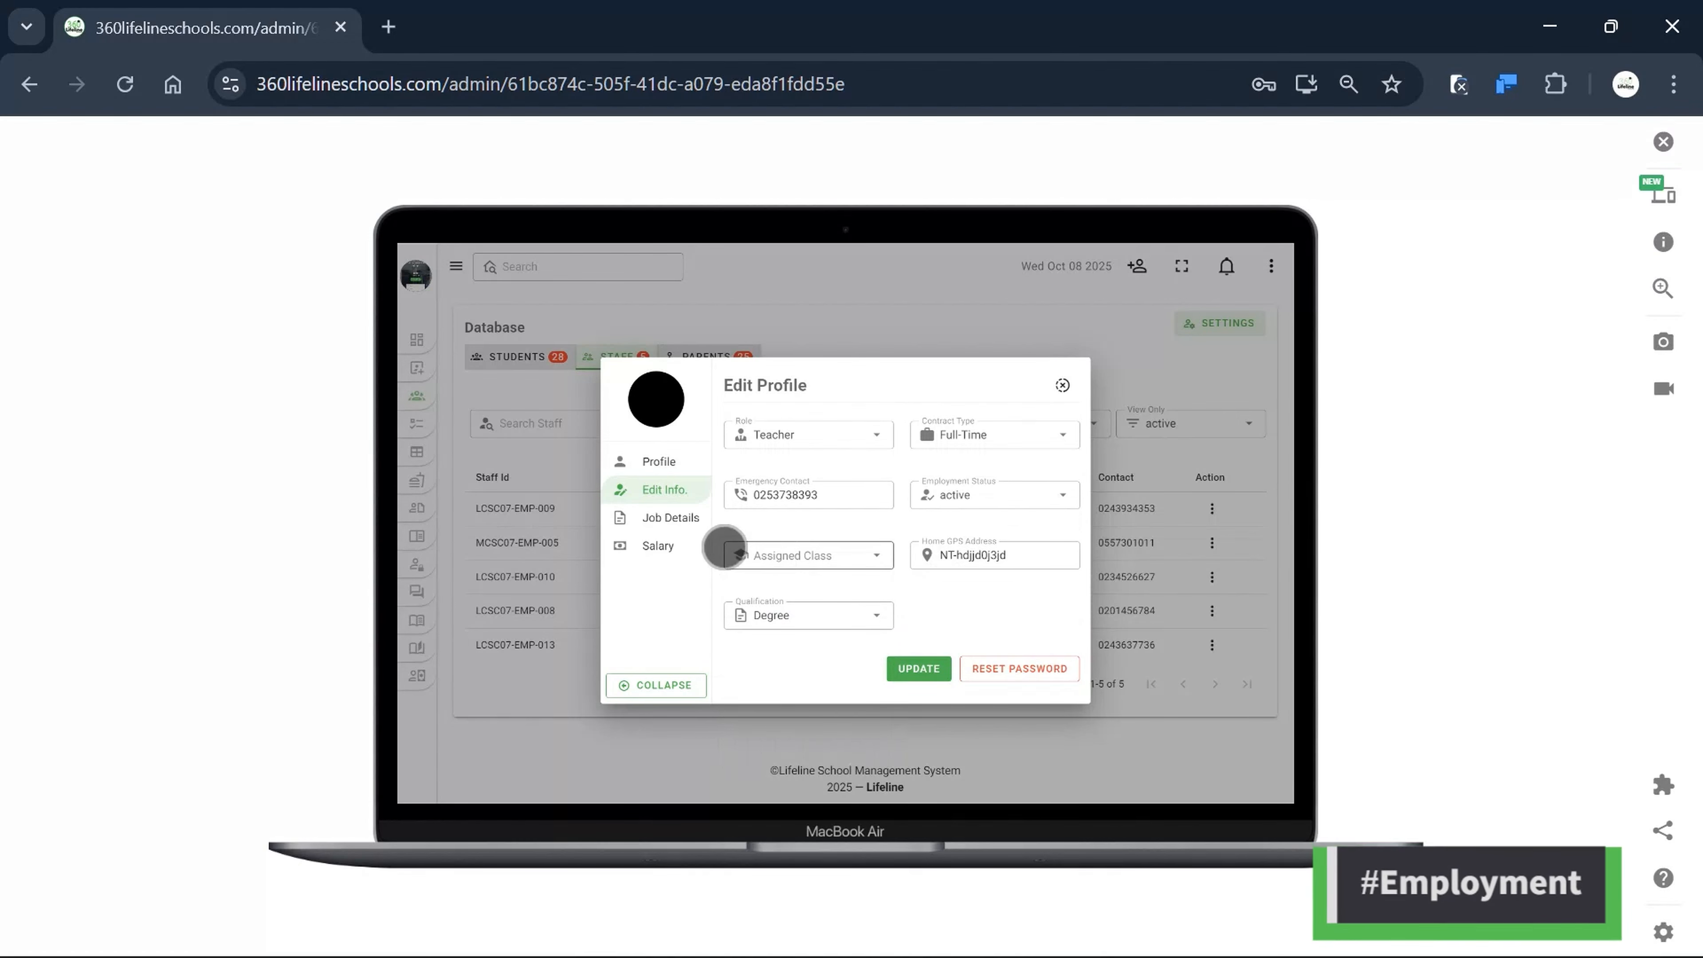
pyautogui.click(657, 517)
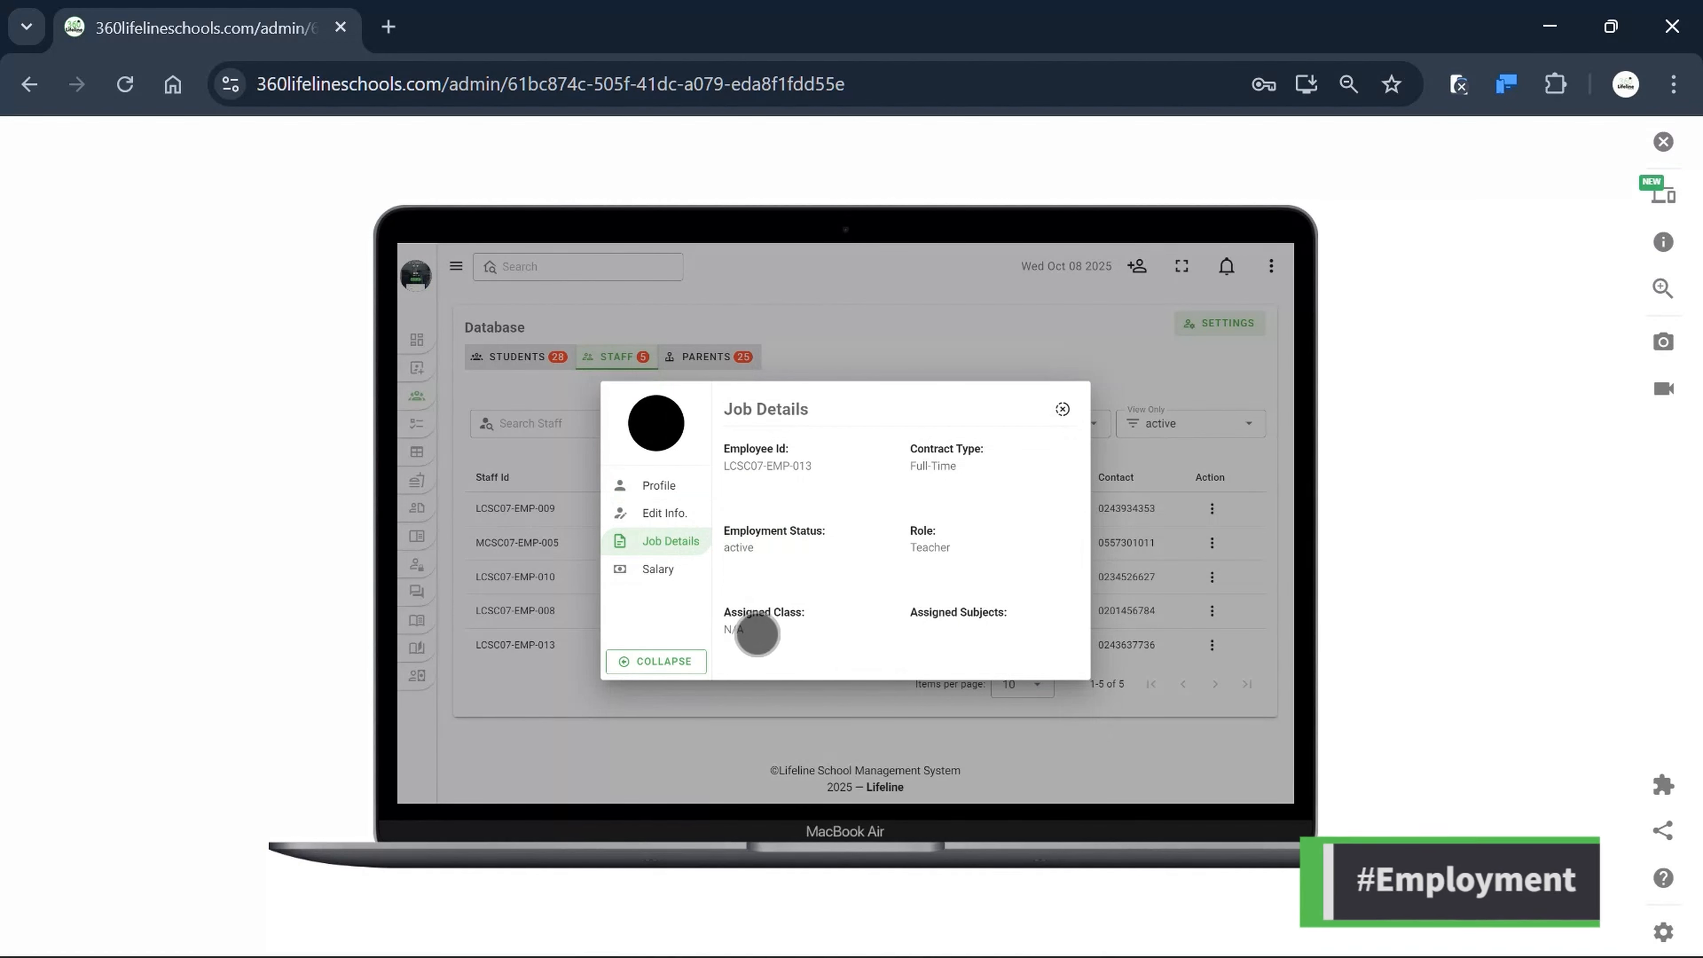
# Check the employee's Salary section showing Ghc 0, then close the profile.
pyautogui.click(664, 569)
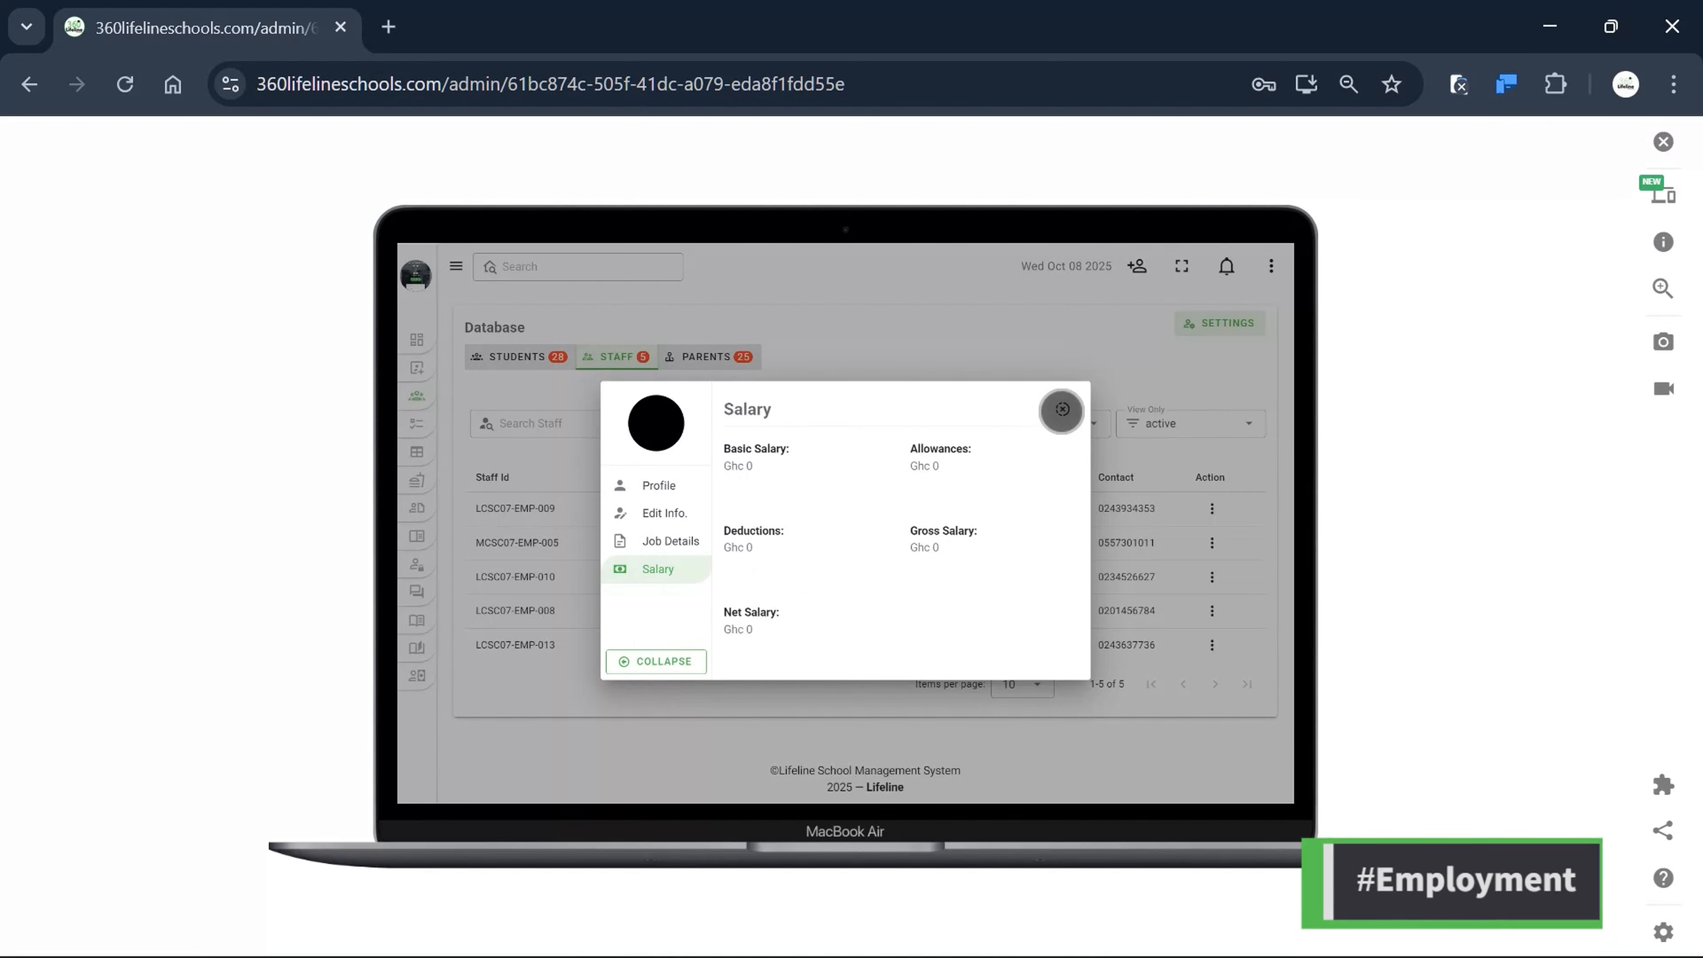
pyautogui.click(1062, 408)
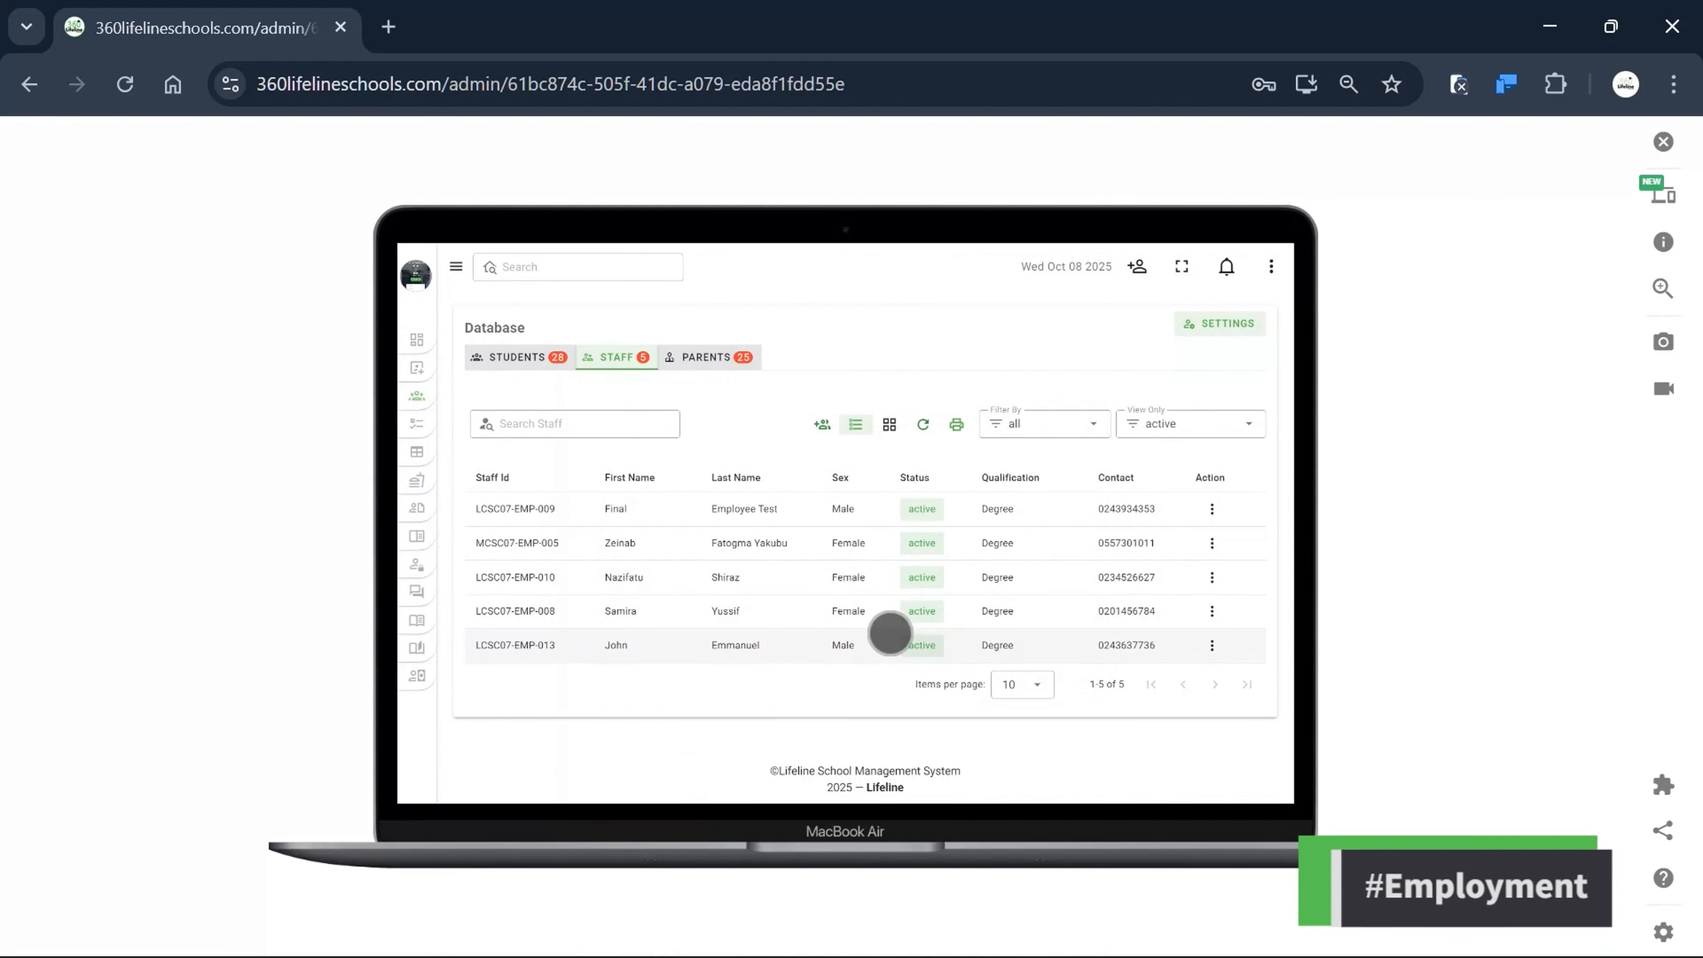